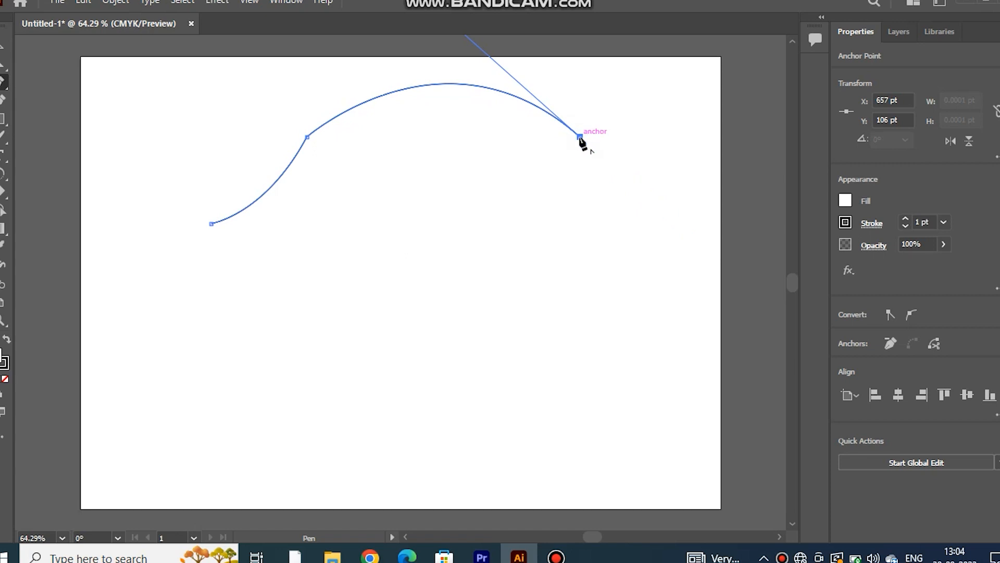
- With the Pen tool, curve the hair outline down to about X 712, Y 186 pt and add small zigzag strands at the right side
drag(621, 198, 630, 245)
click(622, 199)
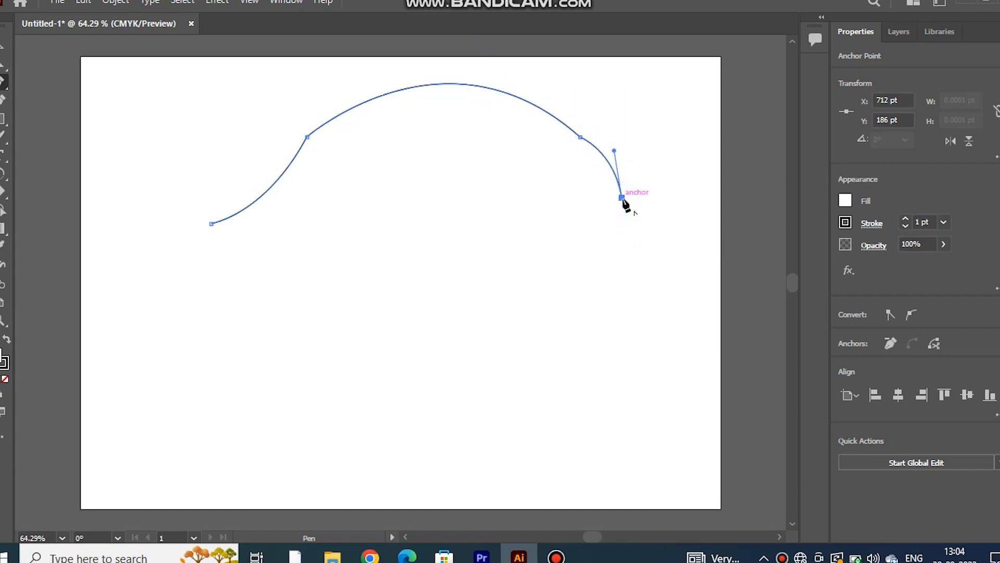
click(595, 162)
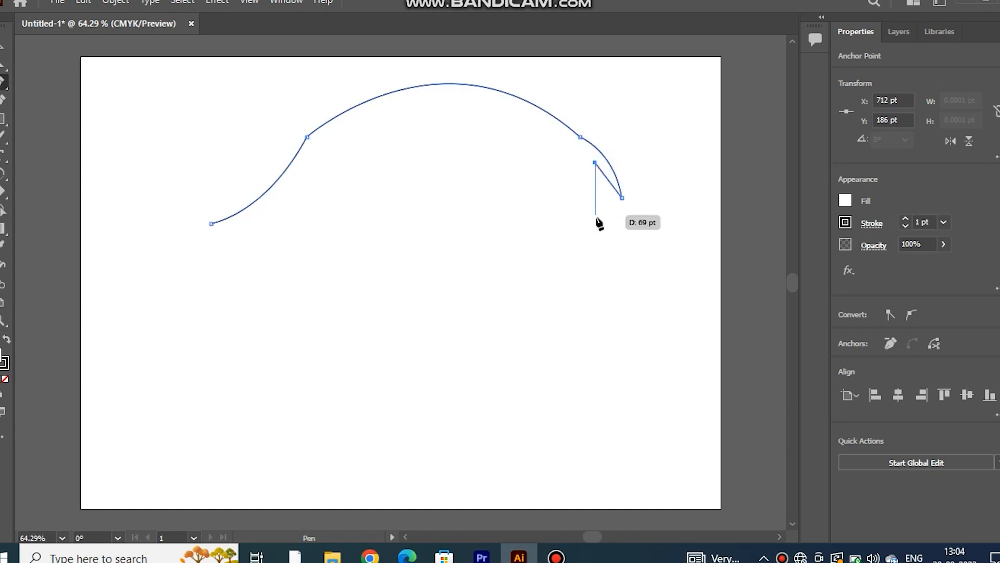
click(614, 201)
drag(615, 201, 597, 182)
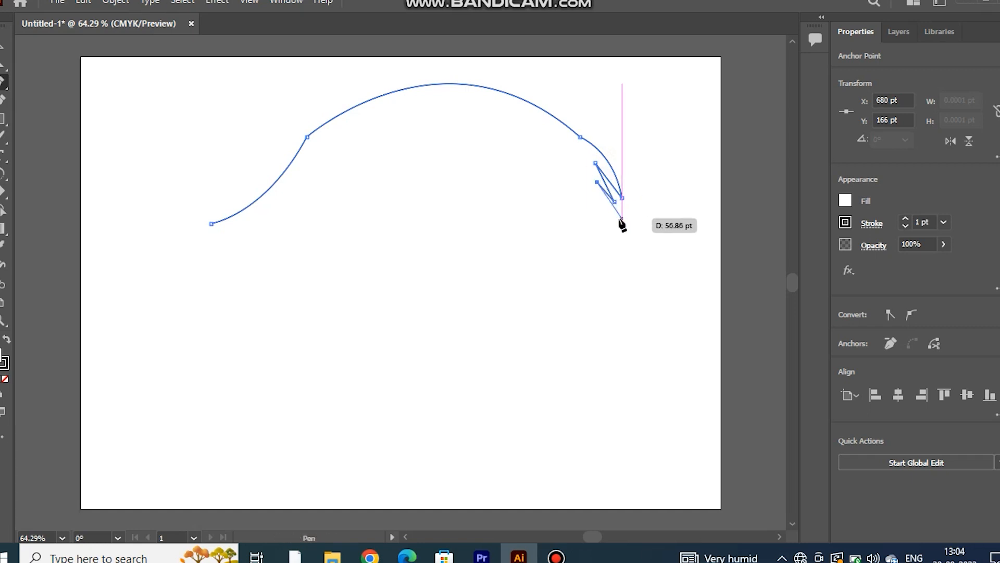
- Draw a short pointed hair lock on the right, curving down to about Y 277 pt and back up to about Y 186 pt
drag(604, 233, 580, 265)
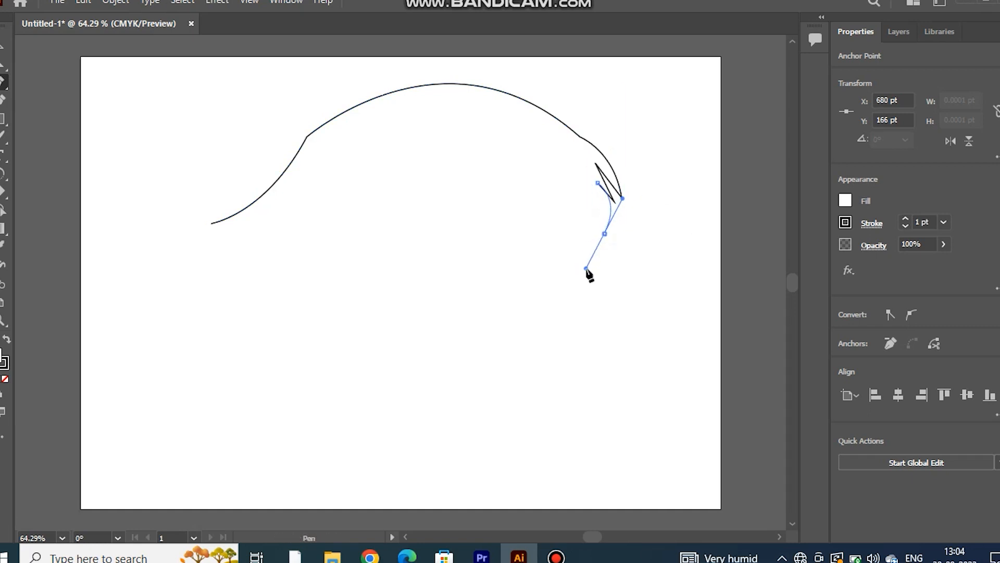
drag(592, 266, 594, 271)
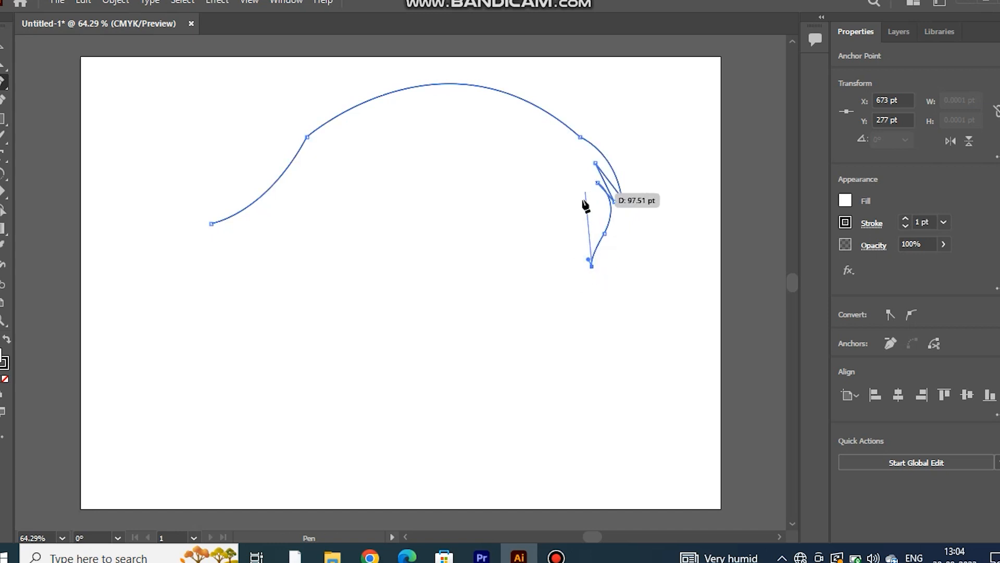
drag(579, 199, 581, 188)
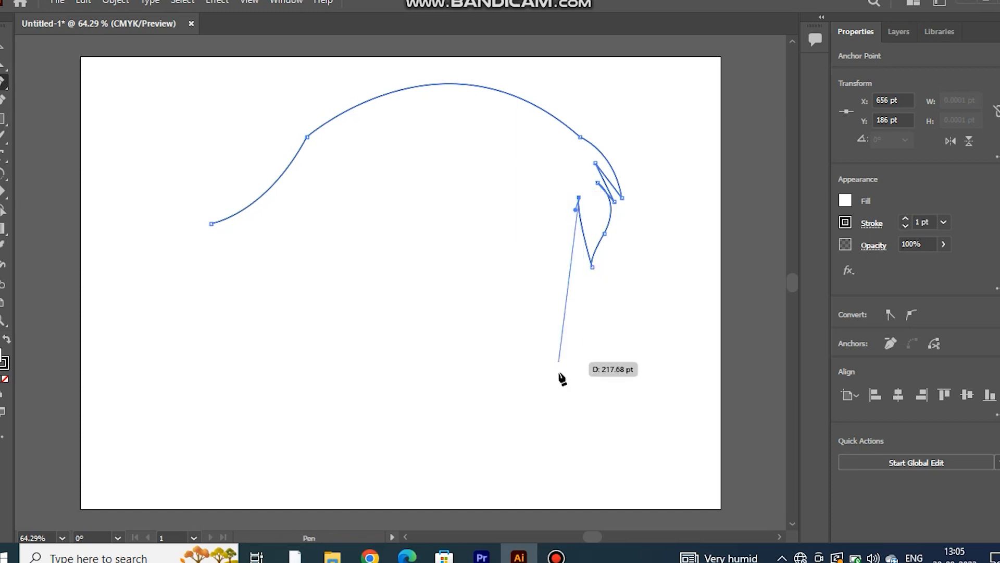
- Draw the long right side lock down to a tip at about X 652, Y 497 pt and back up to the fringe level
click(576, 434)
drag(576, 435, 554, 455)
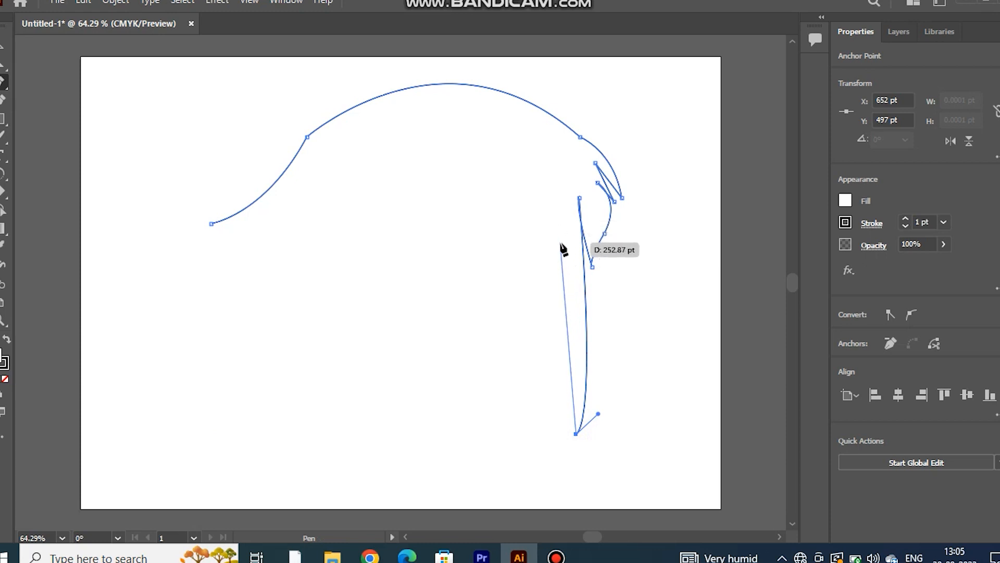
click(564, 259)
- Extend the outline leftward with a tall notch and small, tightly spaced zigzag points for the right end of the fringe
mouse_move(550, 234)
mouse_down()
mouse_move(538, 226)
mouse_move(549, 194)
mouse_move(553, 208)
mouse_move(540, 217)
mouse_move(547, 228)
mouse_move(553, 219)
mouse_move(538, 245)
mouse_move(539, 222)
mouse_move(544, 236)
mouse_move(531, 237)
mouse_up()
click(552, 214)
click(546, 237)
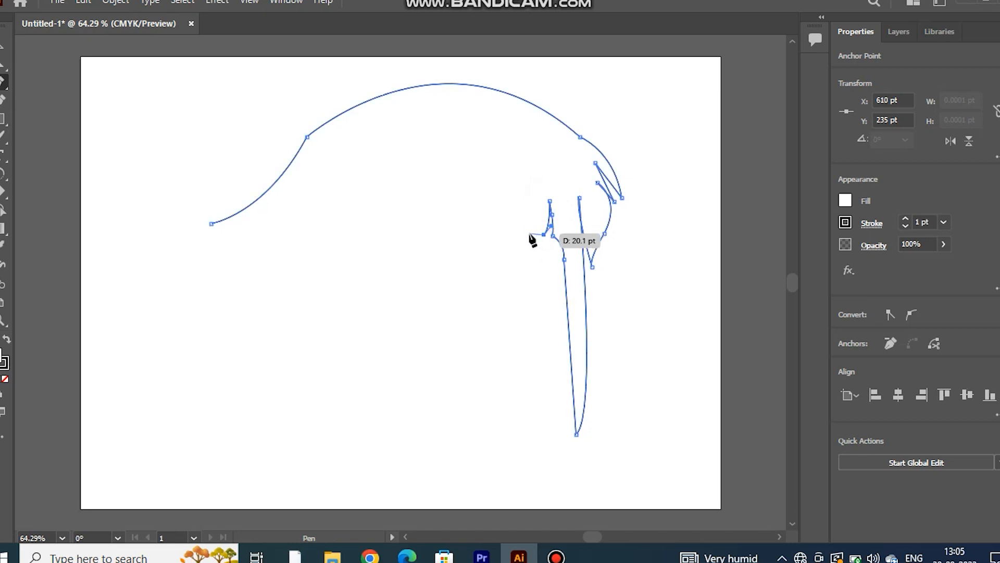
click(534, 234)
click(535, 225)
click(535, 219)
click(527, 233)
click(527, 216)
click(522, 228)
click(523, 197)
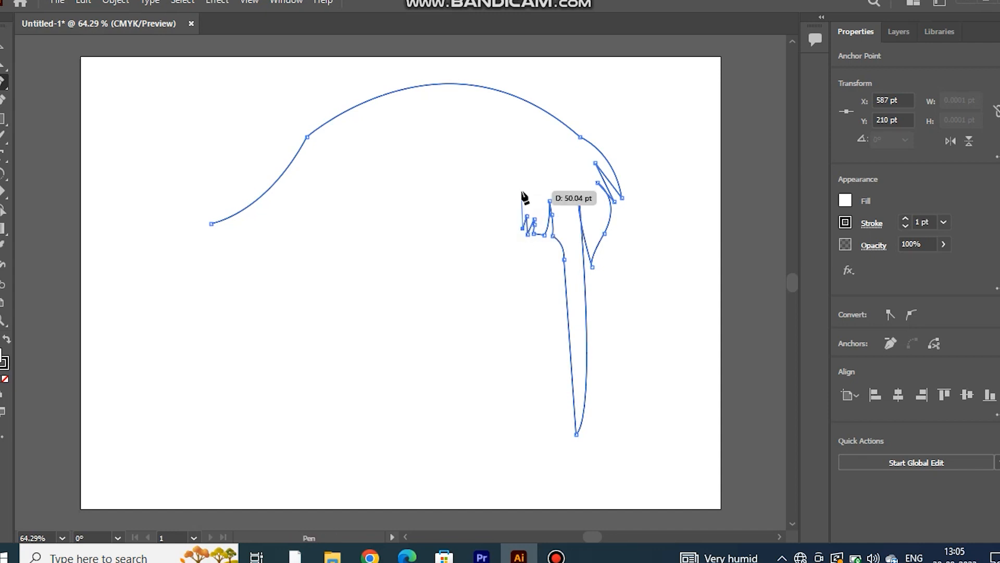
- Continue the fringe leftward past a tall curved notch with wider zigzag strands
click(518, 210)
click(508, 232)
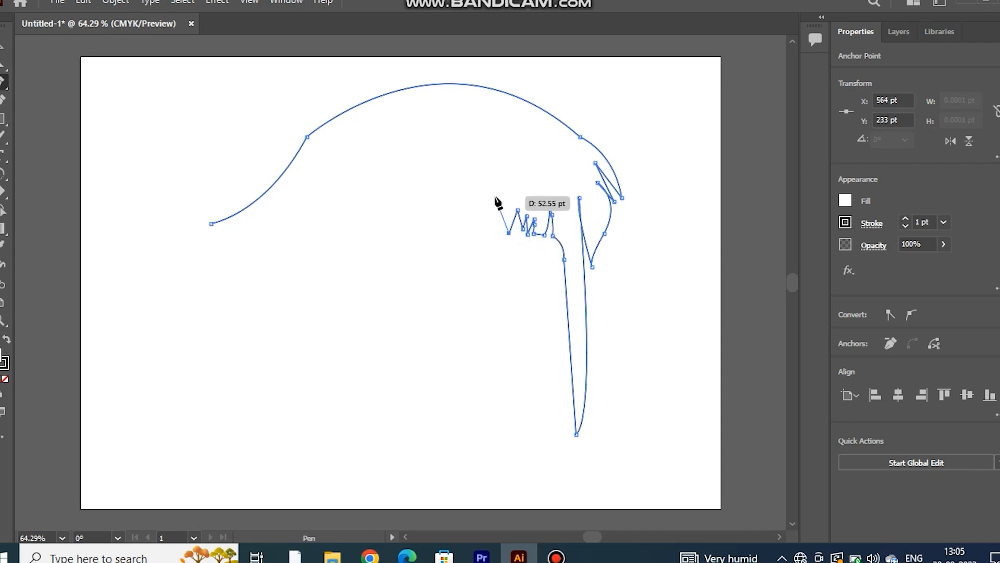
drag(509, 187, 514, 194)
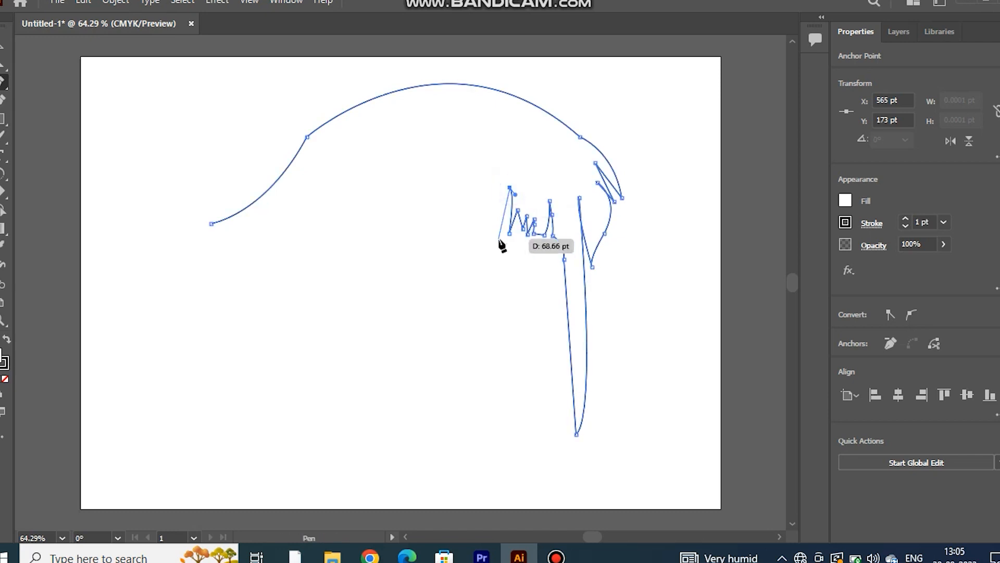
drag(500, 228, 484, 237)
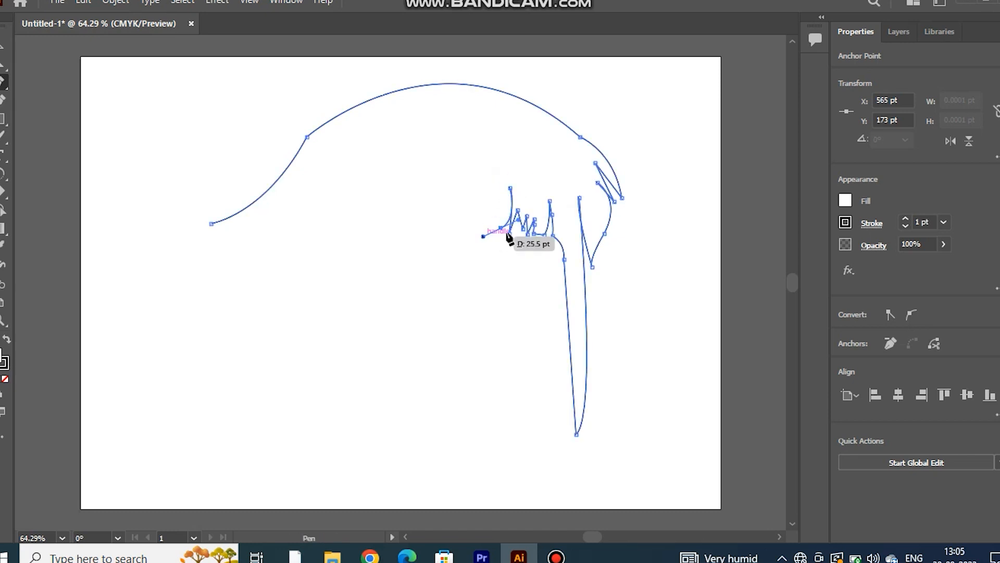
click(501, 228)
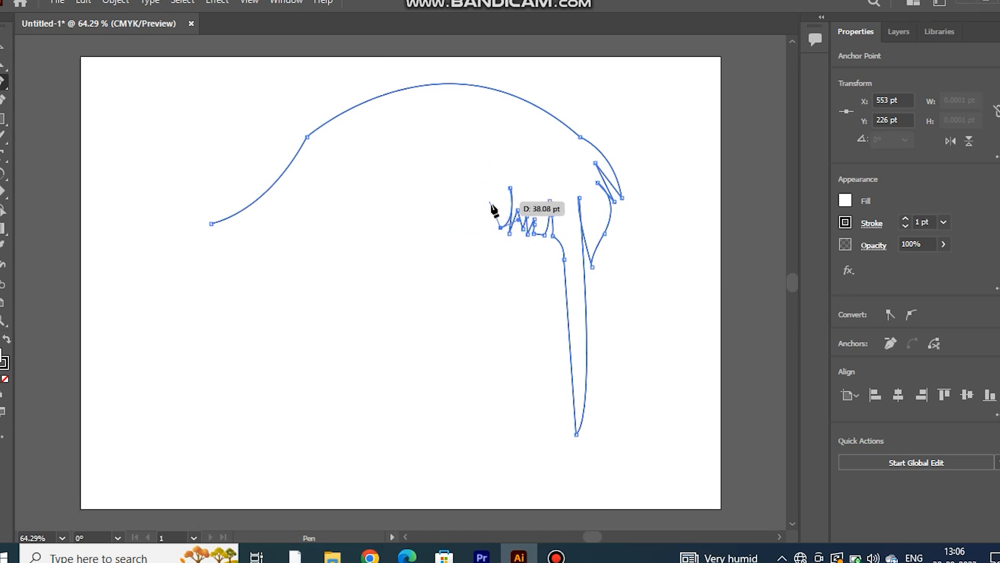
click(497, 217)
click(487, 227)
click(478, 206)
click(473, 224)
- Draw the middle fringe strands with two tall notches and a small curved hook between them
drag(468, 178, 463, 173)
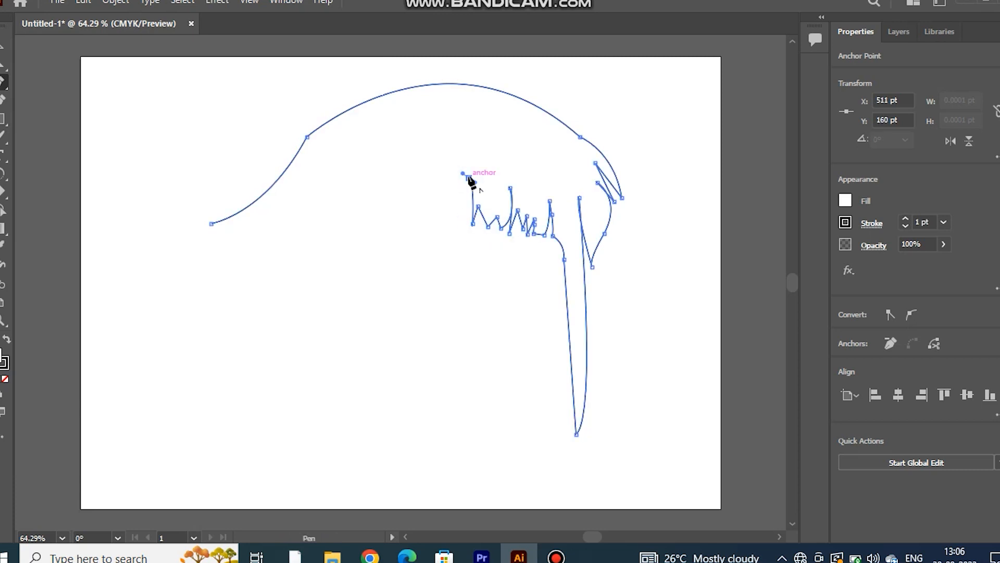
click(465, 224)
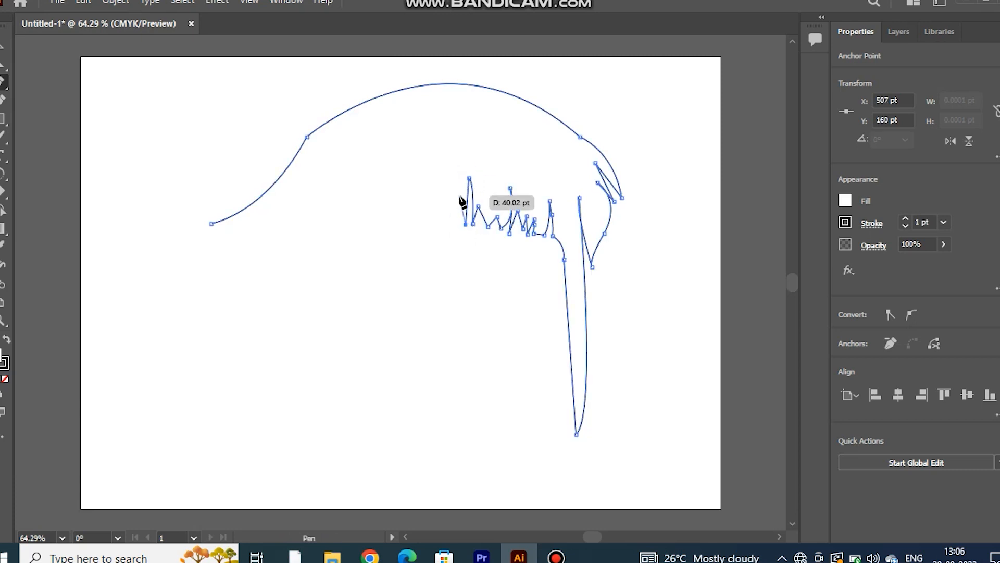
drag(453, 200, 450, 224)
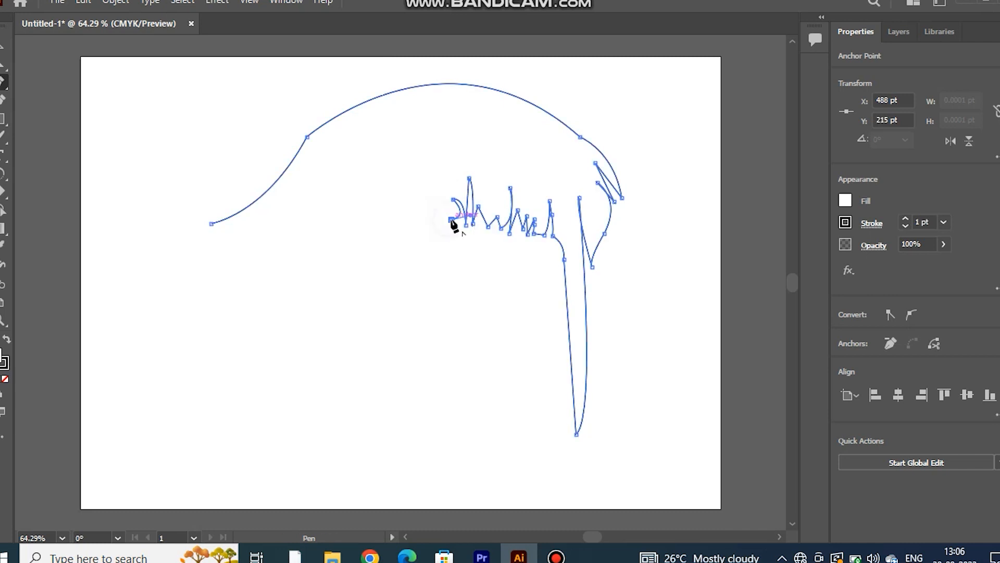
click(435, 173)
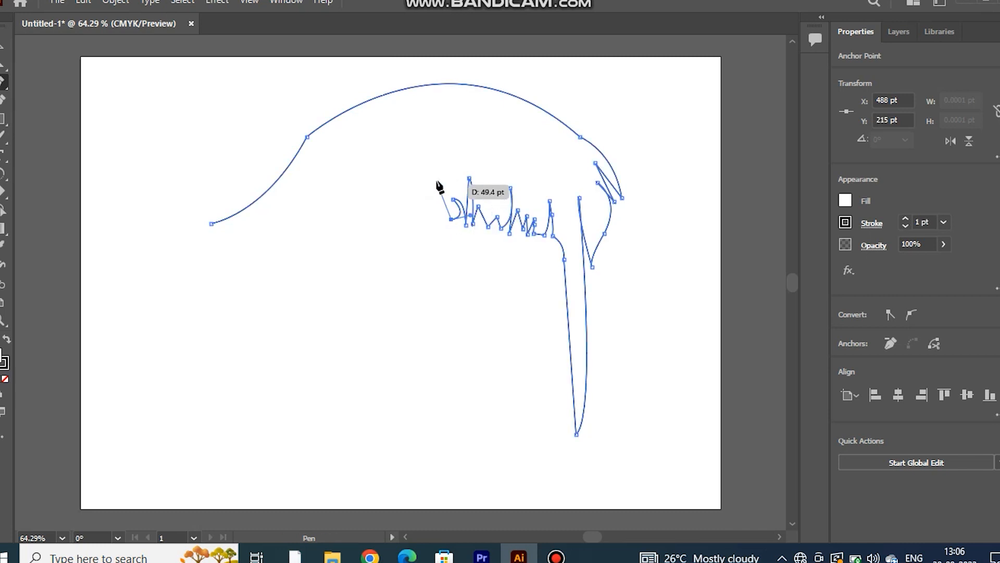
click(435, 218)
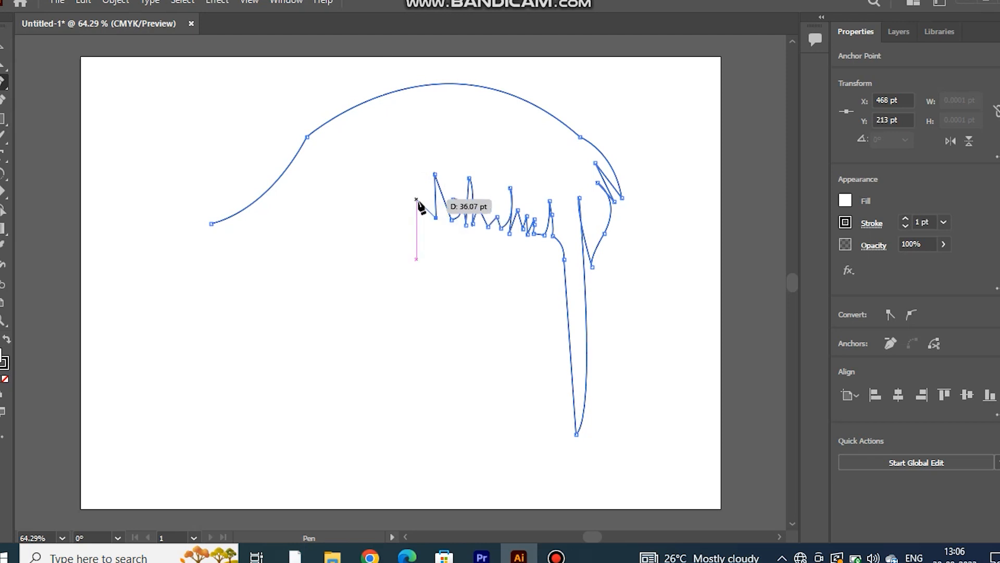
click(420, 221)
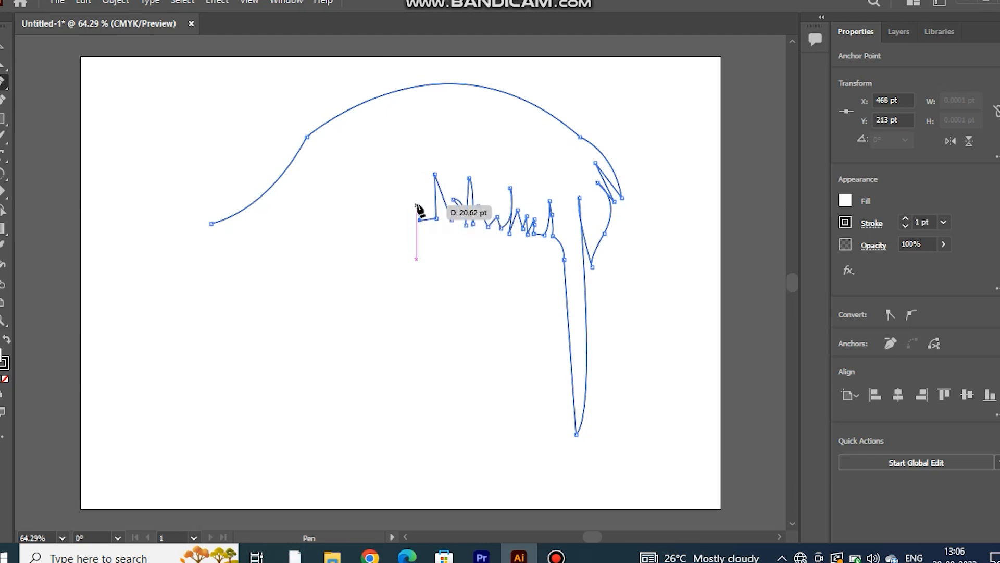
- Add two narrow, spiked notches separated by a flat edge at the left part of the fringe
click(413, 185)
click(412, 220)
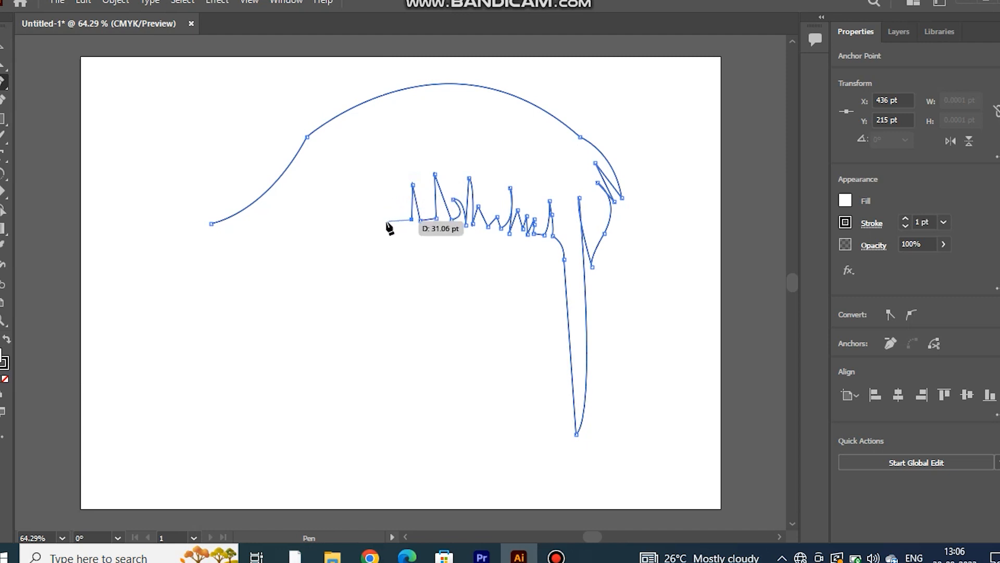
click(383, 219)
click(381, 170)
click(373, 218)
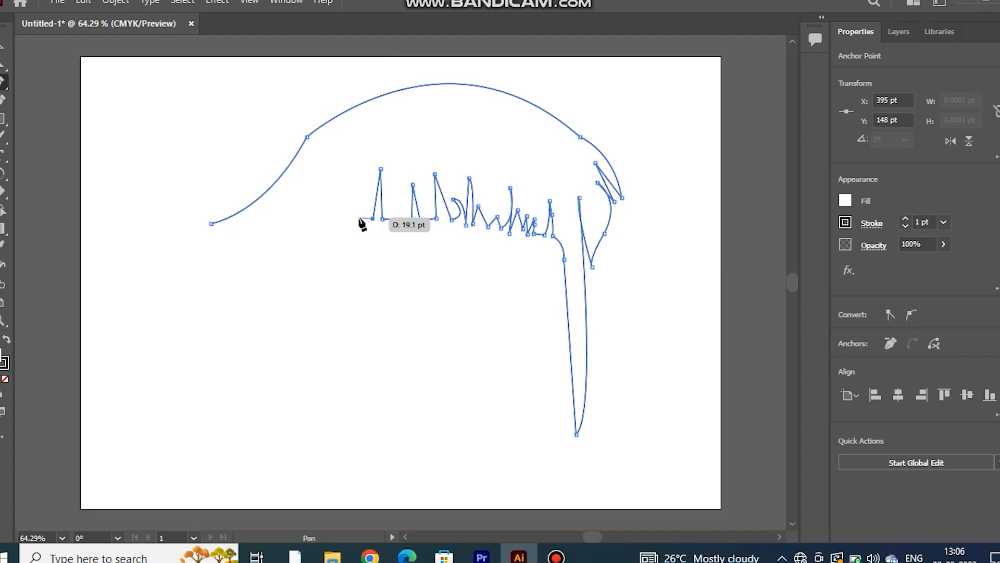
- End the fringe at about X 336, Y 229 pt and draw the long left lock to a tip at Y 497 pt and back up
click(335, 230)
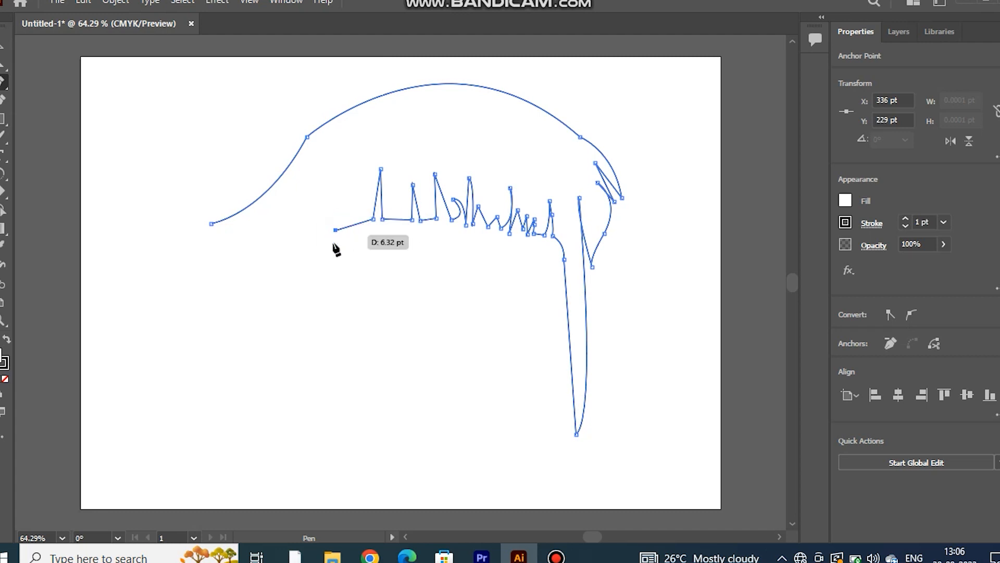
click(306, 253)
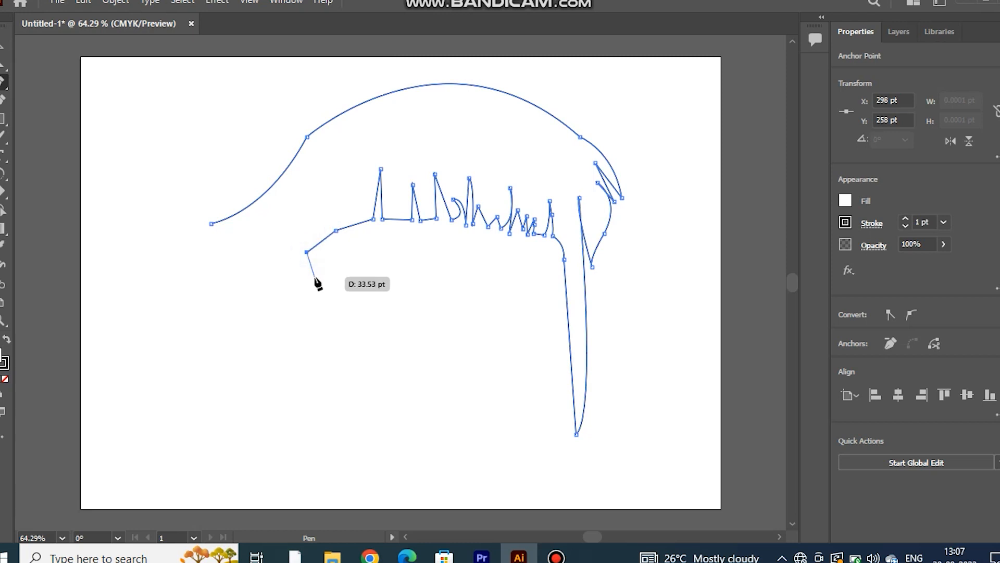
key(ctrl+z)
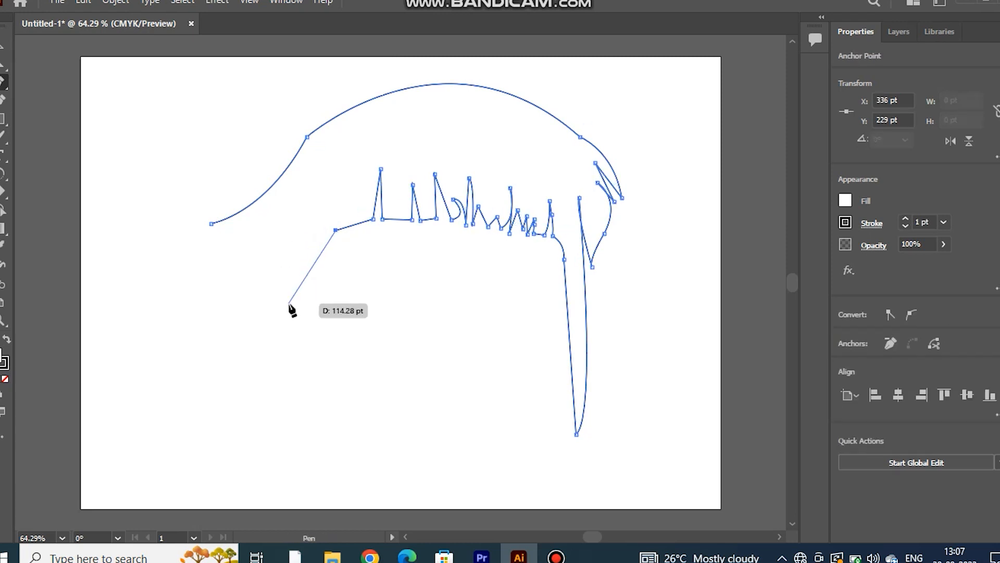
click(297, 435)
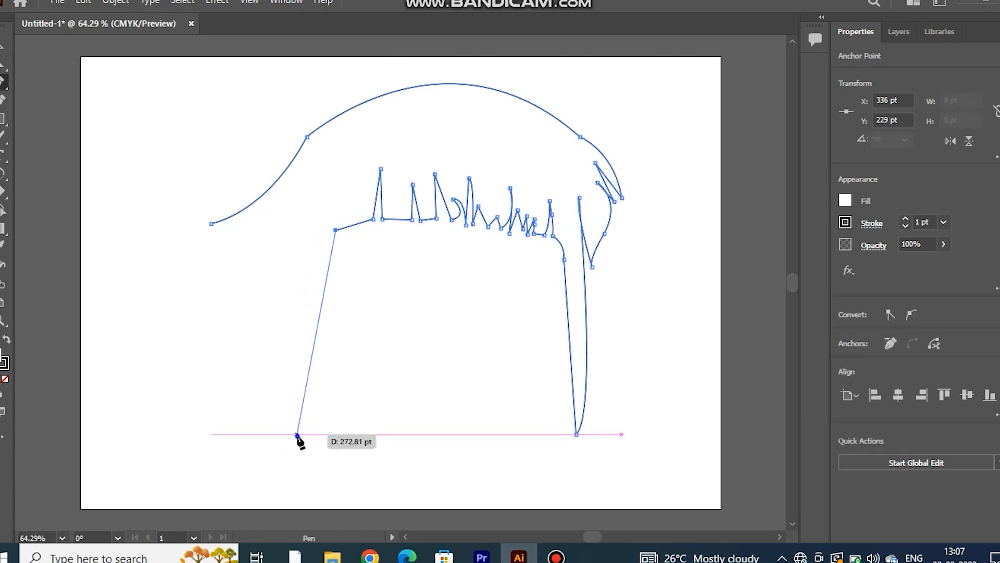
drag(297, 434, 304, 441)
click(297, 434)
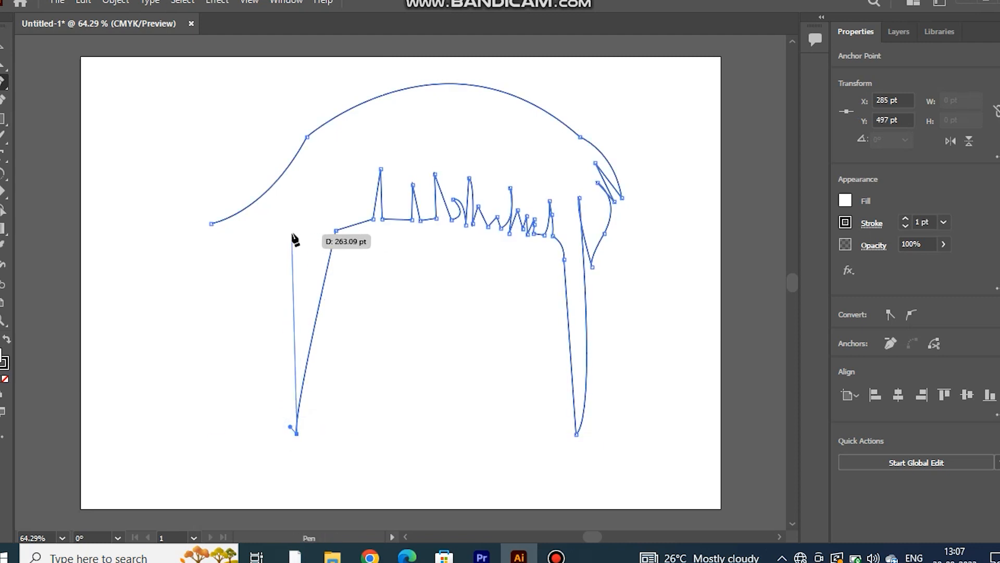
click(288, 211)
drag(288, 211, 305, 184)
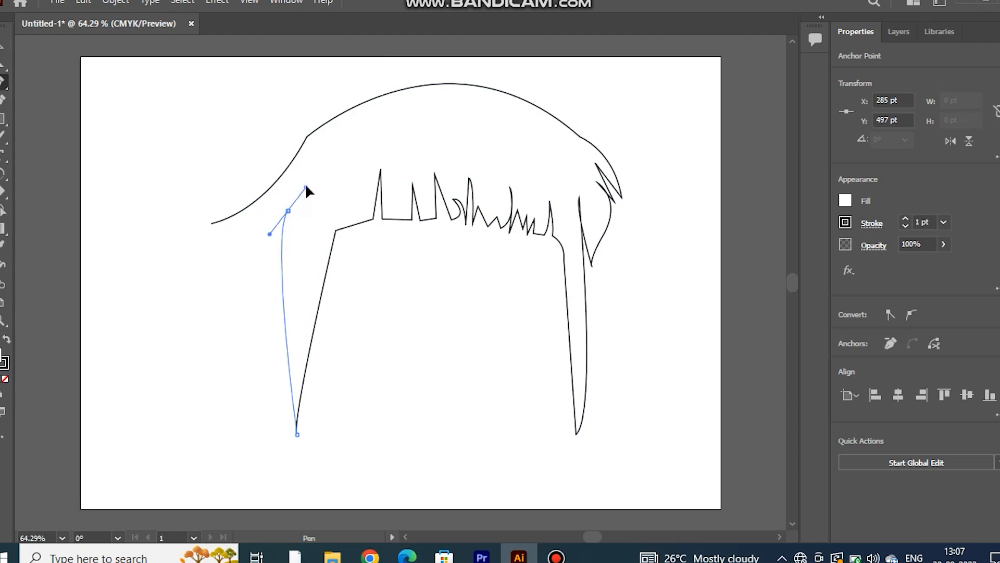
click(288, 212)
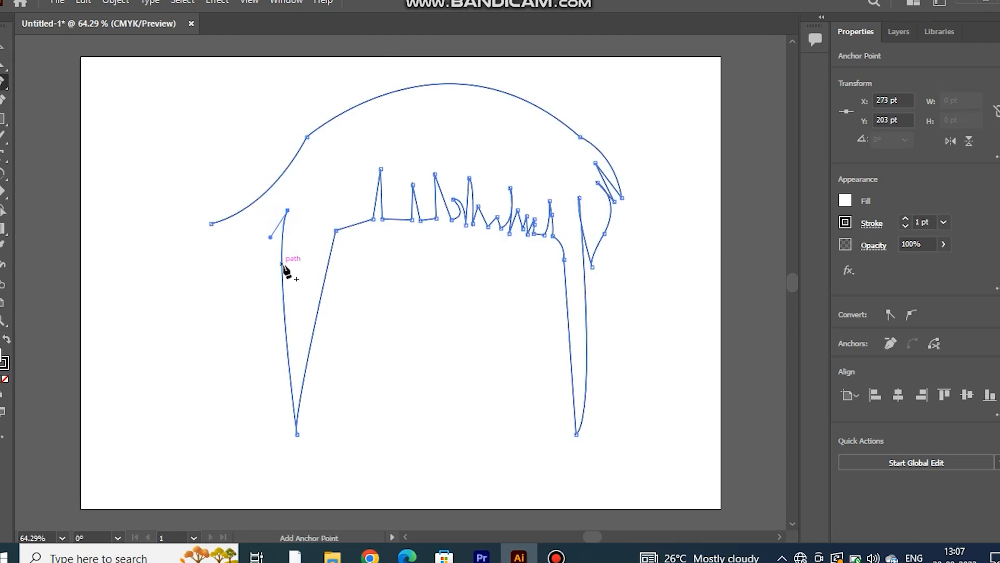
- Draw the flicked-out, jagged hair tips on the far left and close the outline at its starting point
drag(238, 264, 212, 249)
click(208, 226)
drag(237, 264, 190, 283)
click(190, 283)
click(208, 283)
drag(180, 270, 181, 257)
click(178, 271)
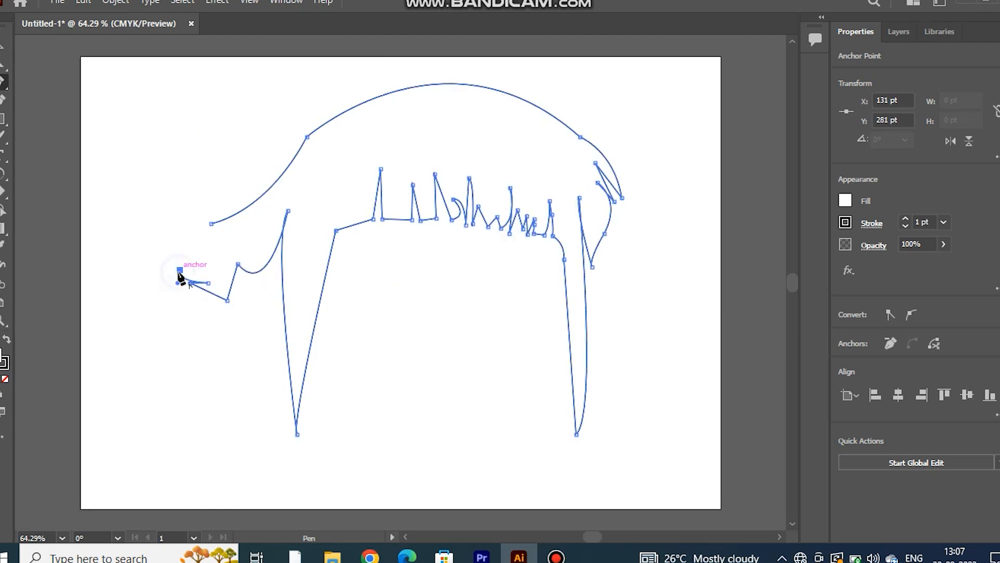
click(198, 264)
click(154, 253)
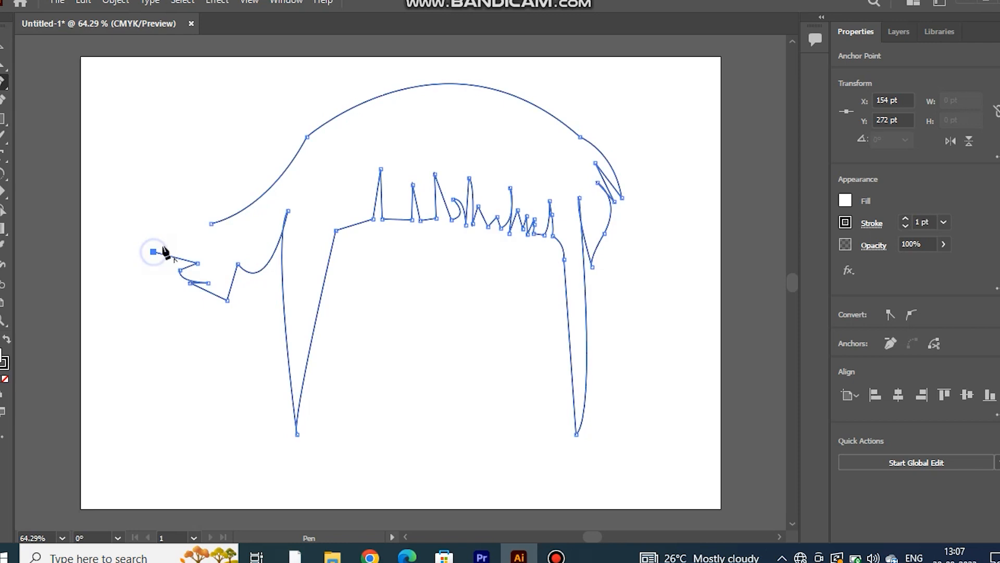
drag(211, 223, 207, 233)
- Smooth the top hair contour with the Curvature tool by adding and repositioning anchor points on its left and right shoulders
click(4, 100)
click(221, 230)
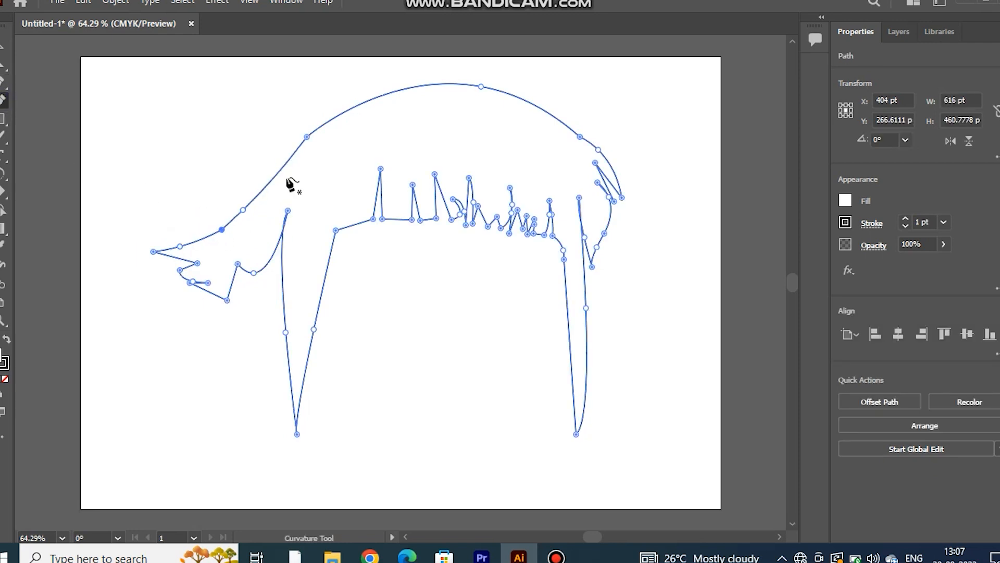
drag(307, 136, 297, 135)
click(284, 157)
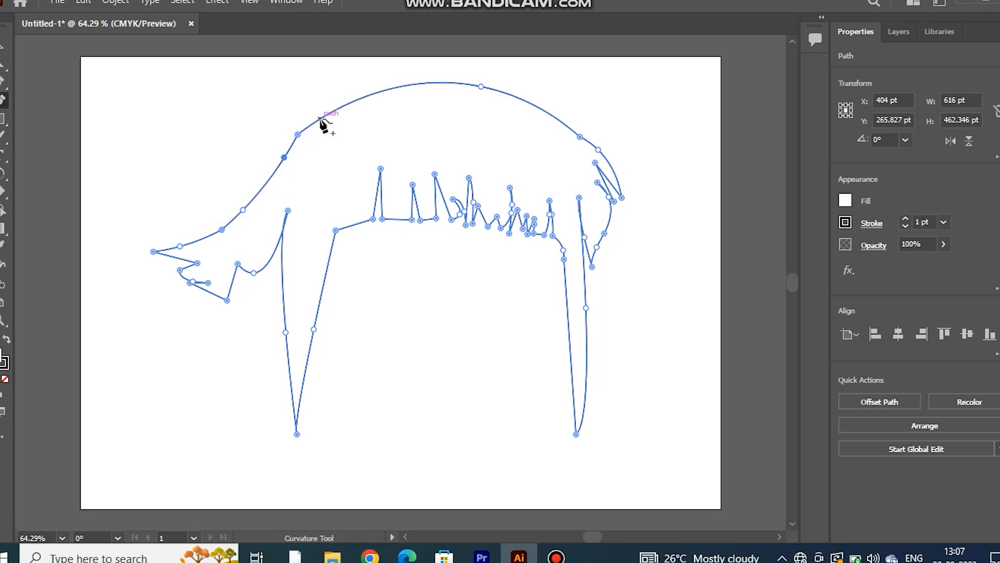
drag(298, 135, 294, 139)
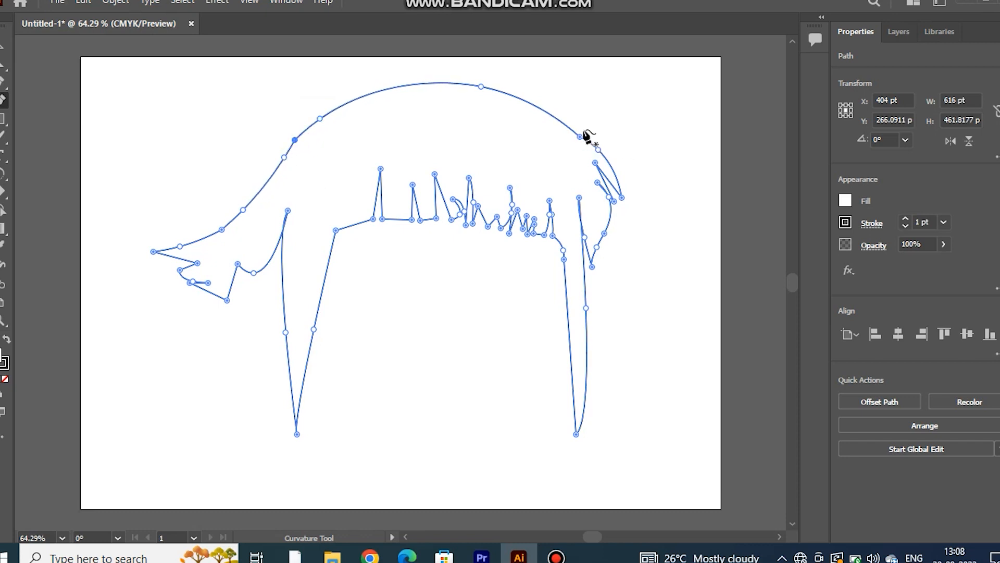
click(578, 130)
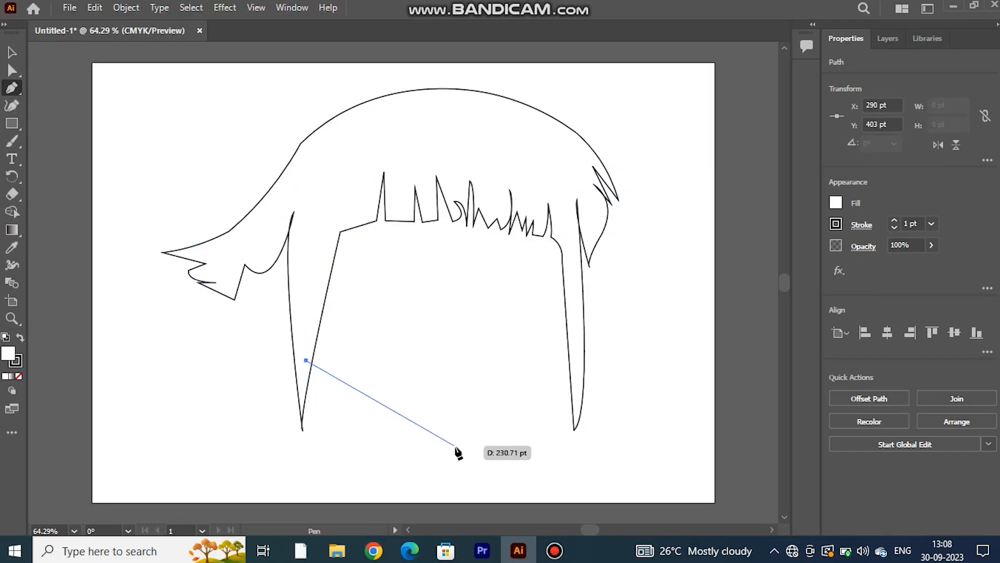
- Draw the face outline through the chin and right jaw, up around the forehead under the hair, closing it at X 290, Y 403 pt
drag(456, 452, 577, 331)
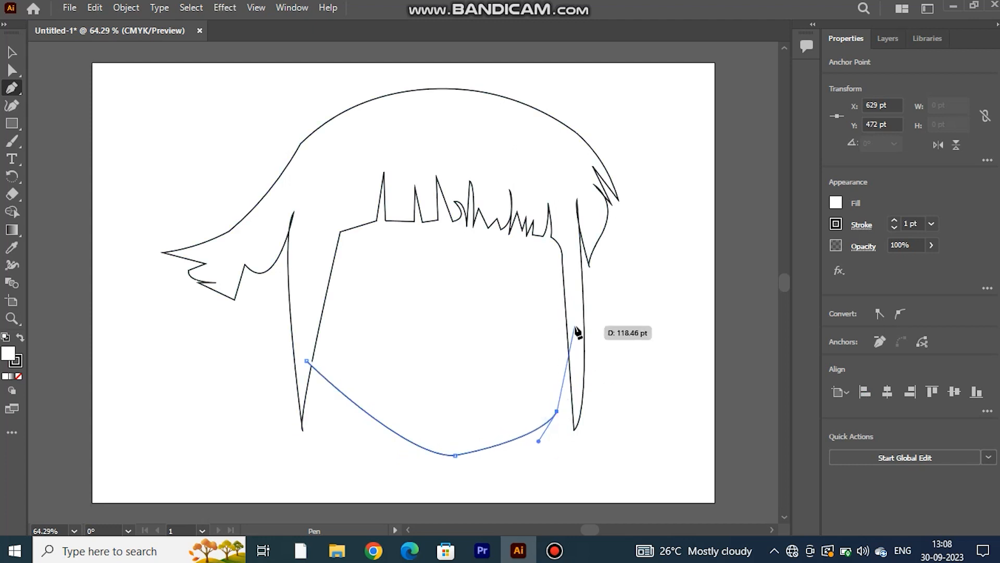
click(567, 273)
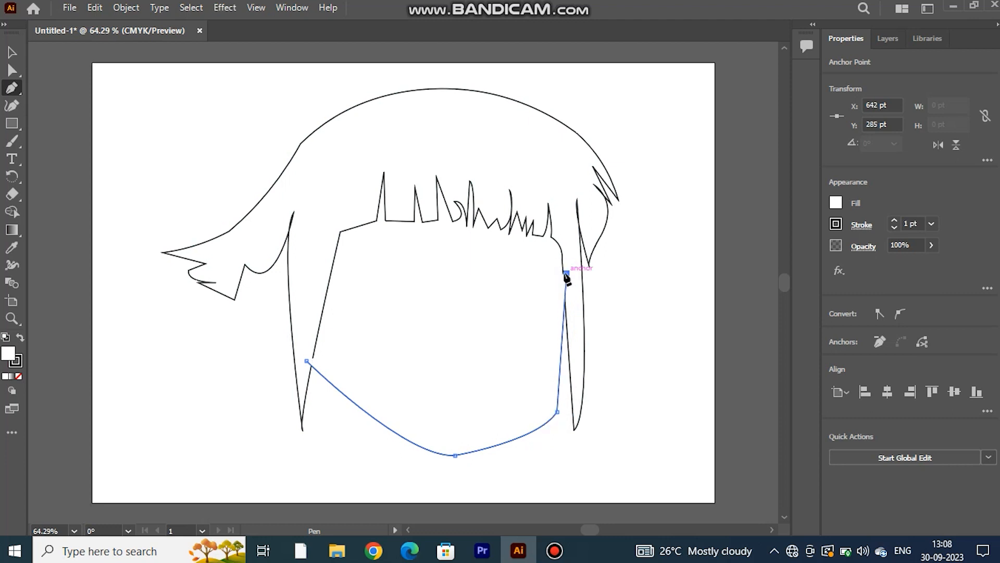
click(567, 220)
click(540, 170)
click(403, 152)
click(332, 185)
click(315, 258)
click(307, 360)
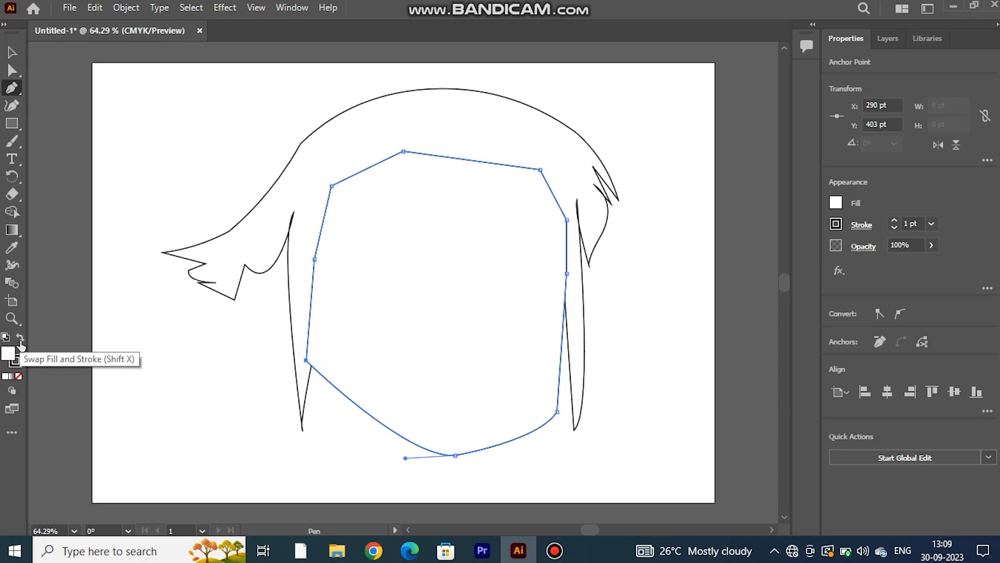
- Remove the fill from the face outline and send it to the back, behind the hair
click(19, 376)
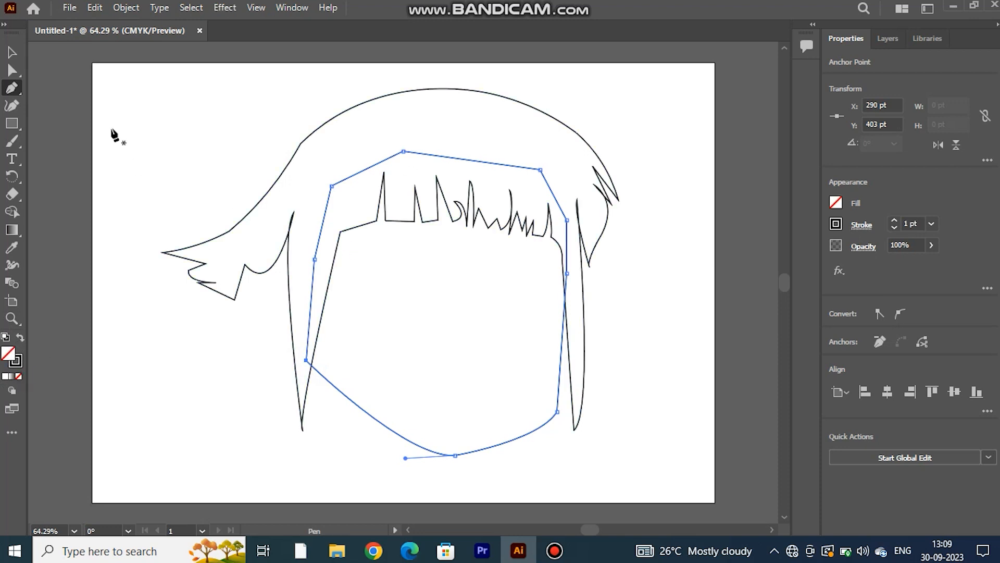
click(10, 54)
right_click(444, 261)
mouse_move(574, 460)
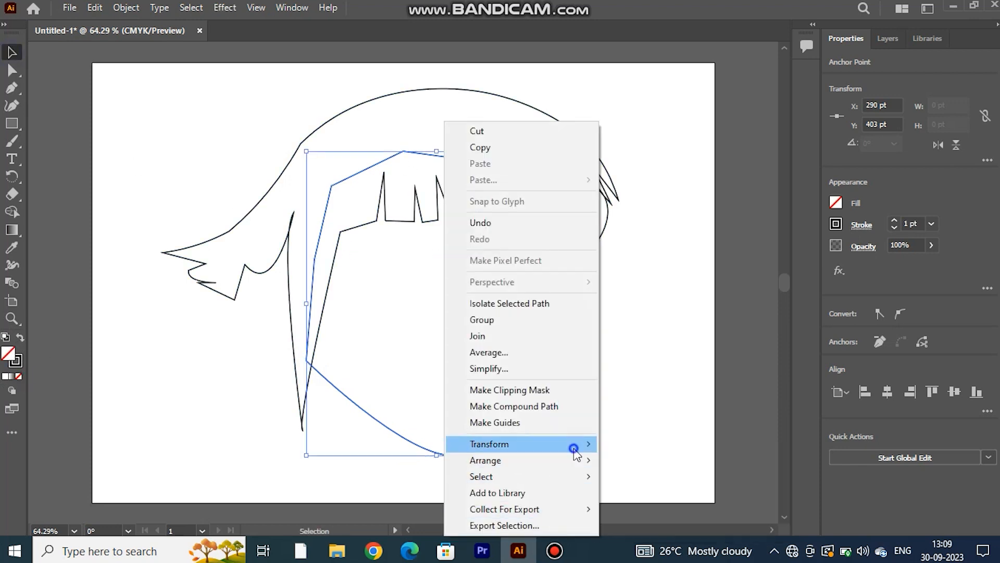
click(628, 505)
click(647, 292)
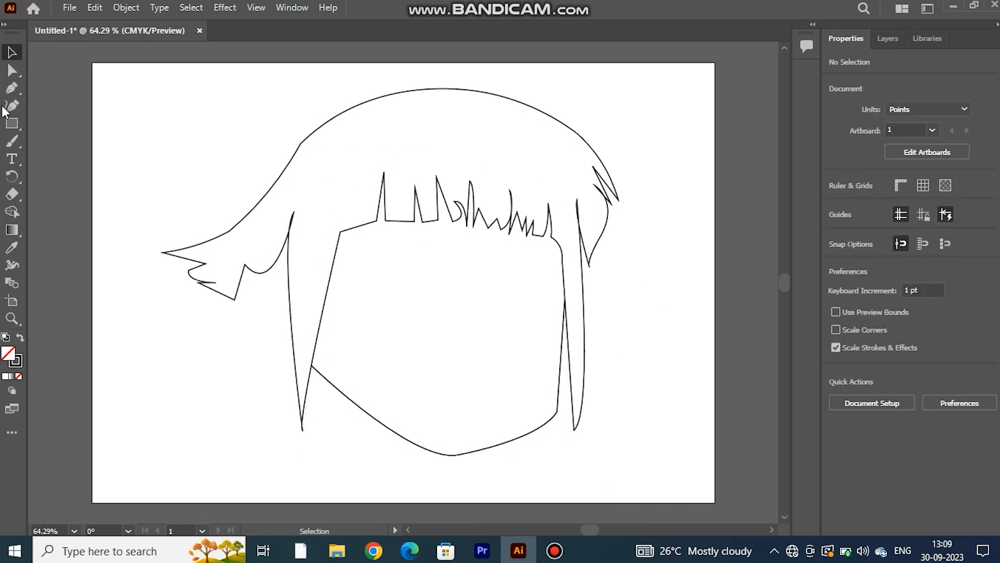
- Draw a thin closed crescent eyebrow with the Pen tool just below the left part of the fringe, about 114 pt wide and 17 pt high
right_click(11, 123)
click(49, 140)
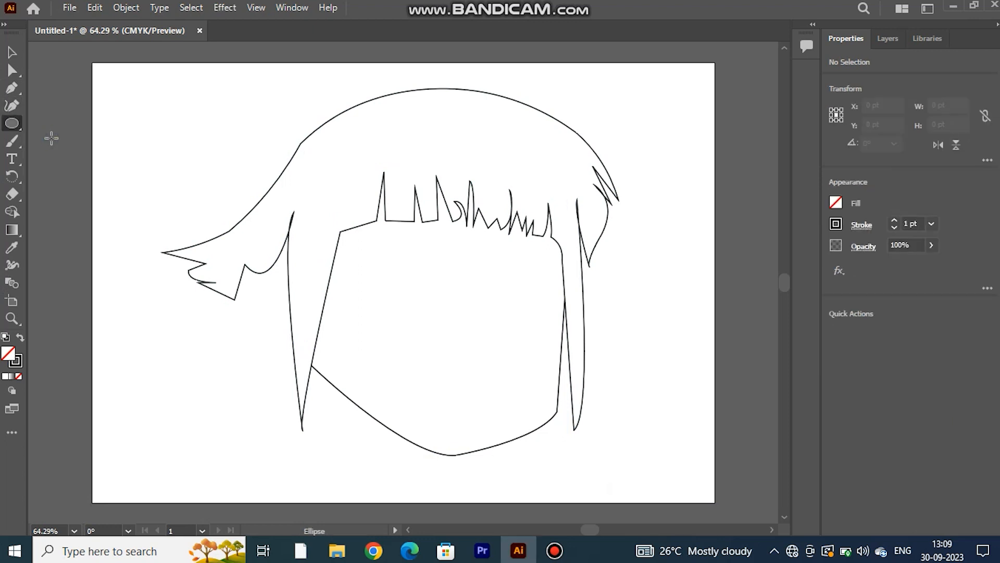
click(11, 93)
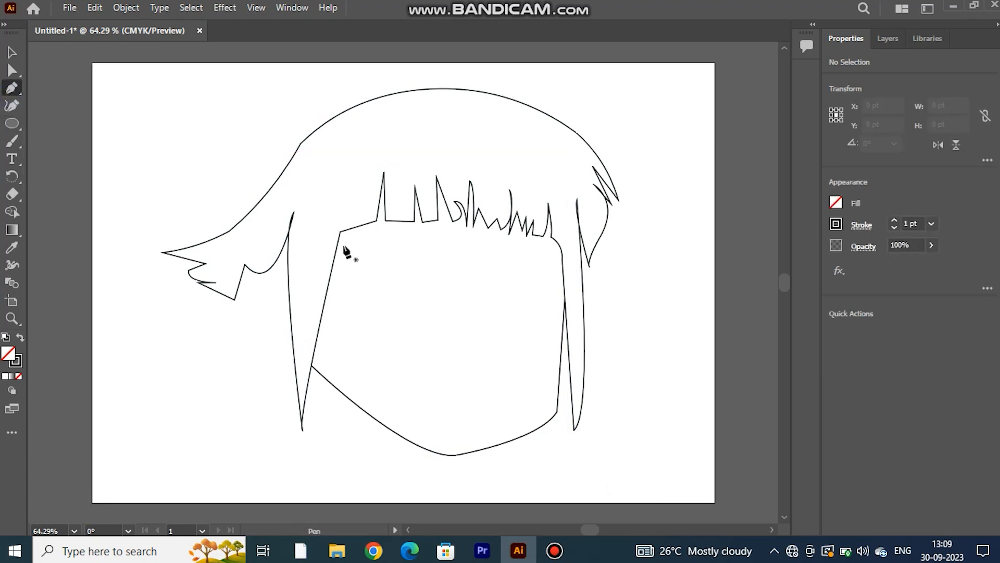
click(353, 234)
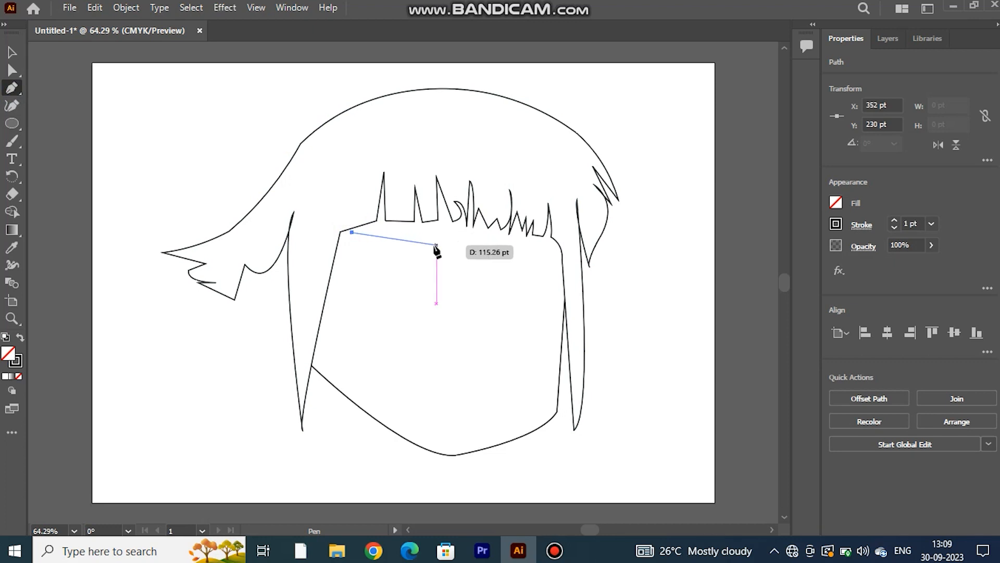
drag(471, 264, 471, 263)
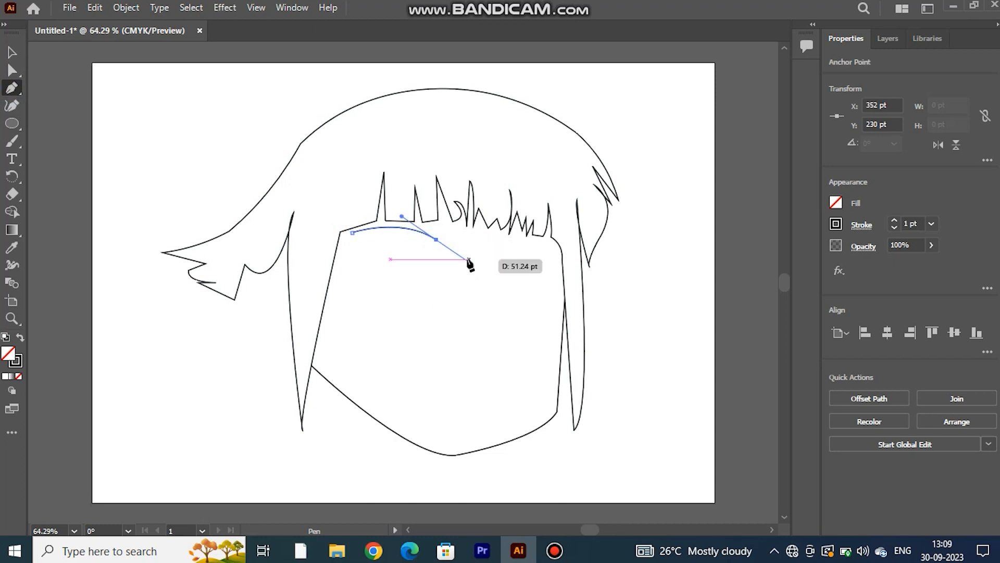
click(437, 241)
click(353, 232)
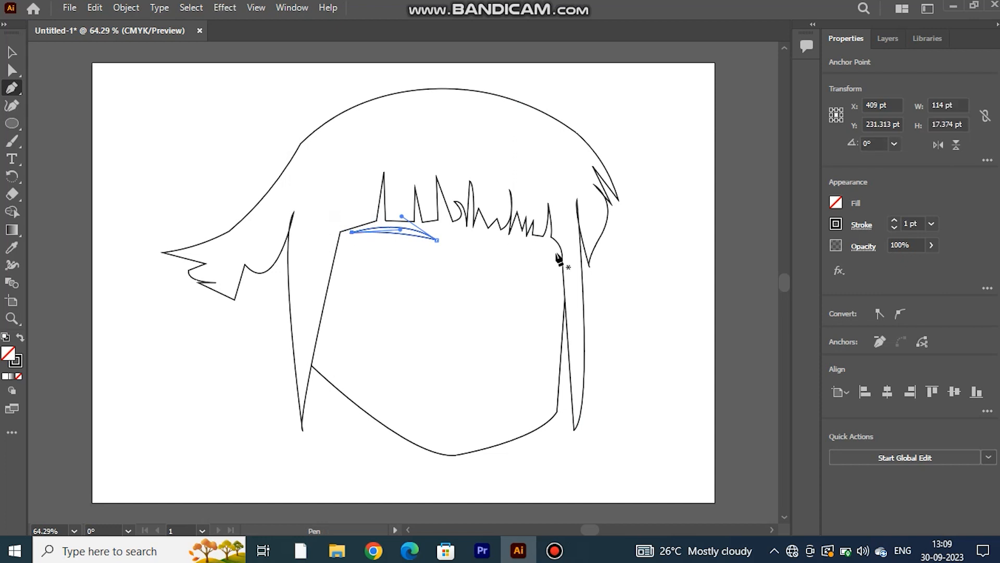
- Draw a matching closed crescent eyebrow below the right part of the fringe, about 87 pt wide, and arch its lower edge with the Curvature tool
click(498, 246)
mouse_move(563, 233)
mouse_down()
mouse_move(594, 249)
mouse_move(570, 235)
mouse_up()
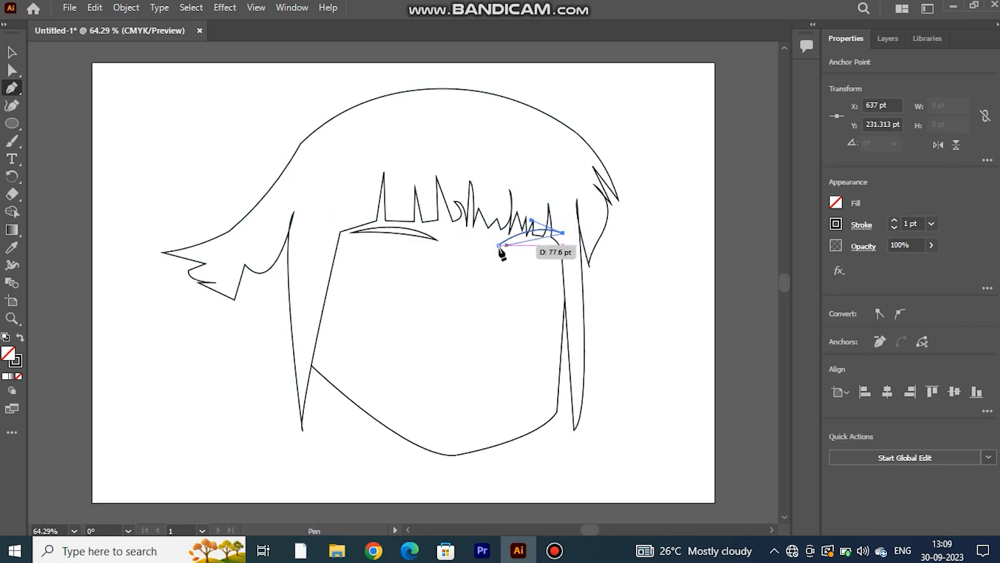
click(500, 246)
click(12, 105)
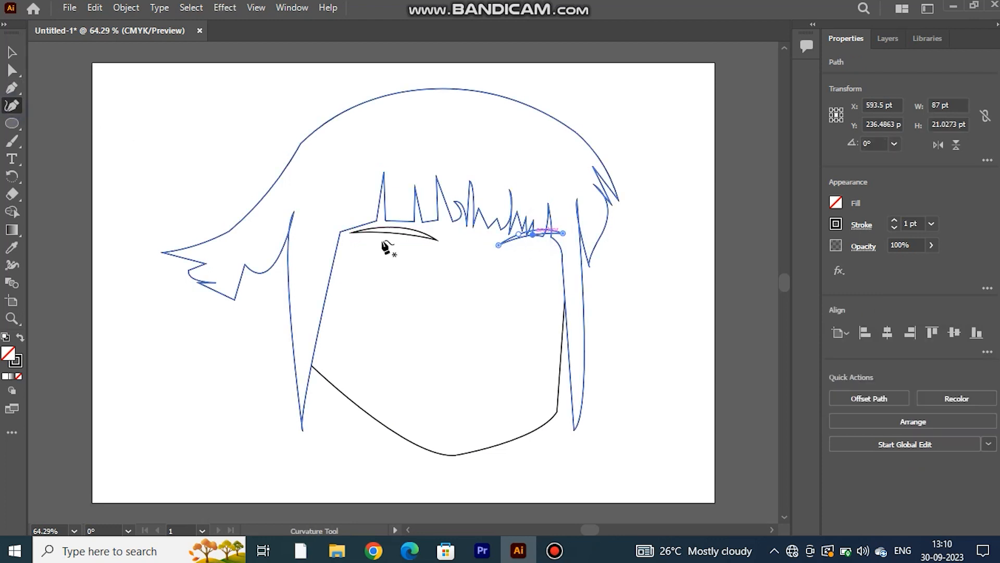
key(v)
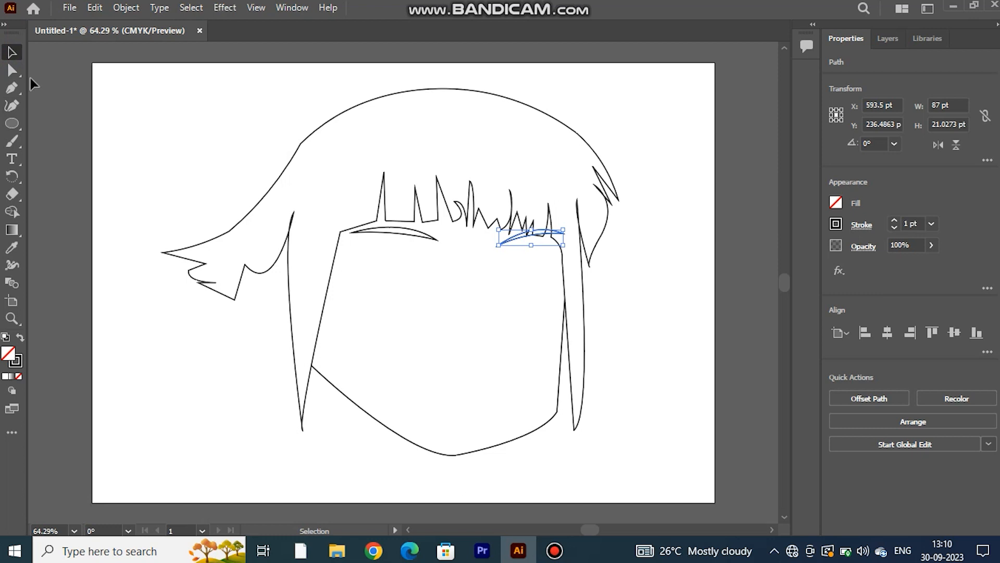
- Draw a short bent line below the left eyebrow and a line about 45 pt wide below the right one, curving the latter into an arc
click(11, 87)
drag(393, 241, 417, 242)
click(429, 250)
click(432, 252)
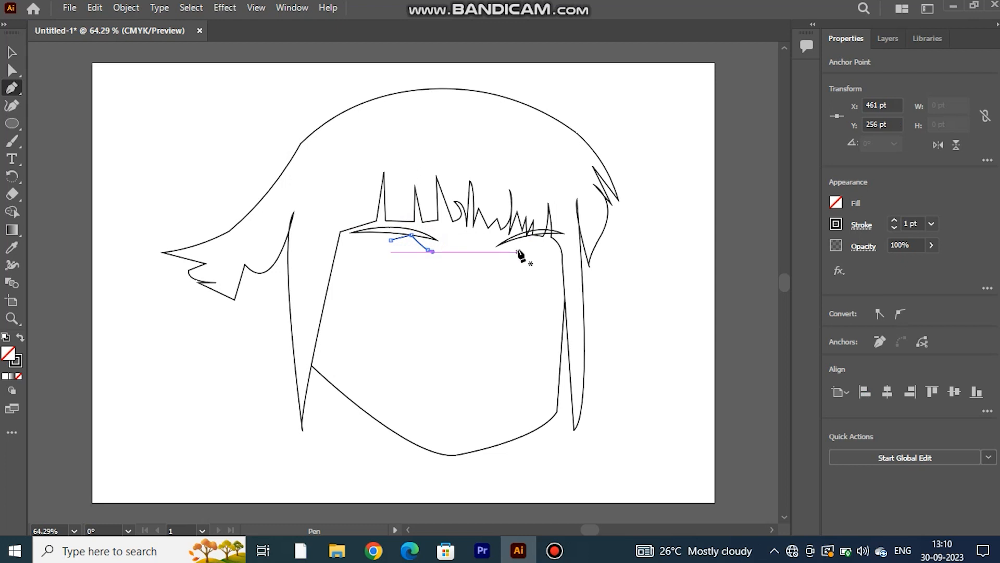
drag(526, 236, 544, 246)
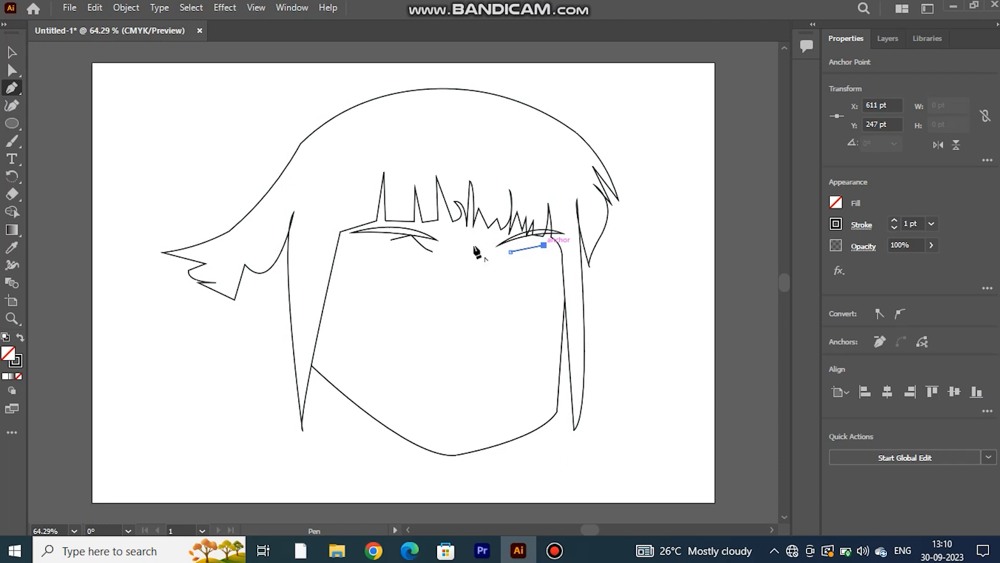
click(11, 105)
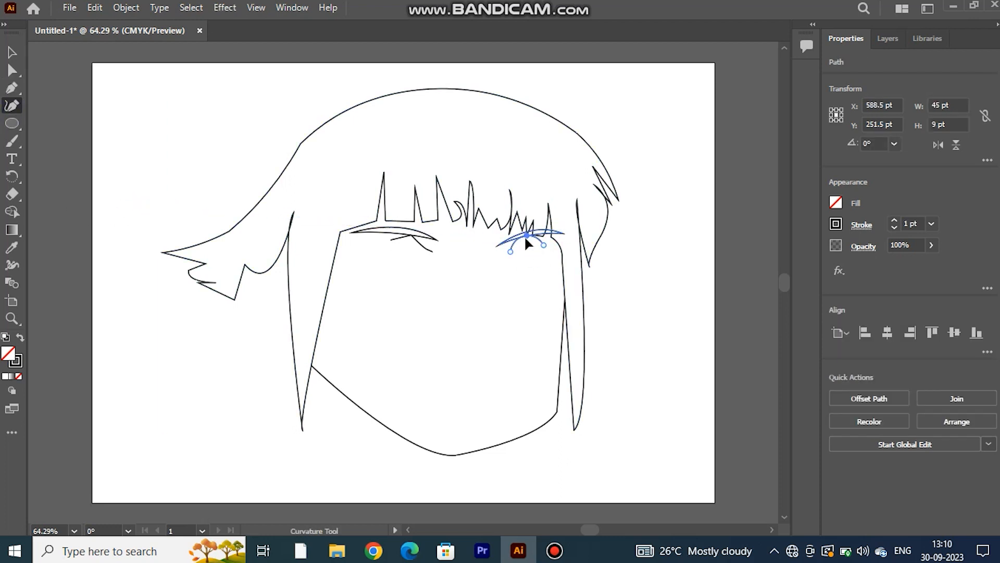
- Set the stroke weight of both short lines under the eyebrows to 3 pt and give them a tapered width profile
click(11, 52)
shift+click(424, 250)
click(931, 224)
click(948, 311)
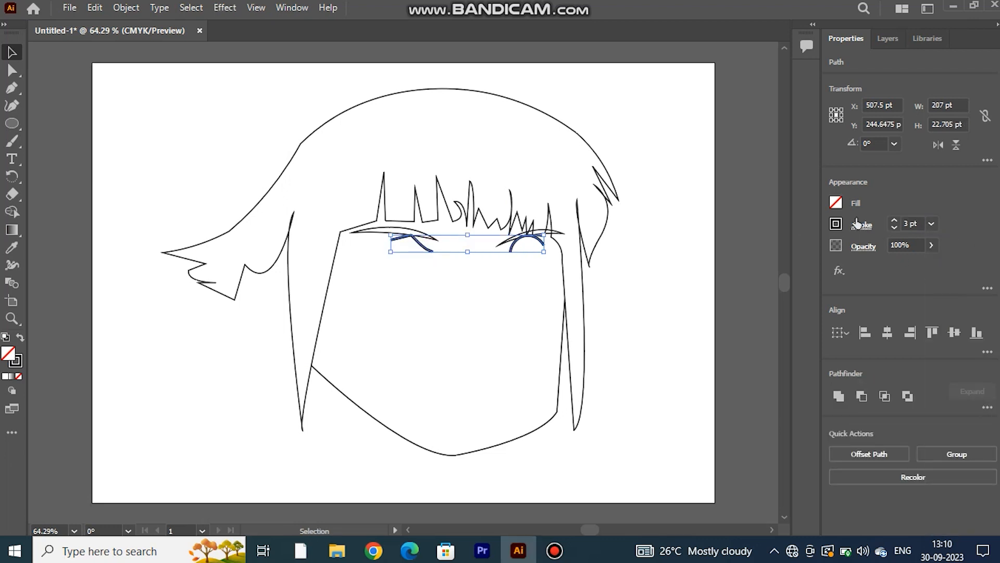
click(859, 224)
click(830, 456)
click(793, 414)
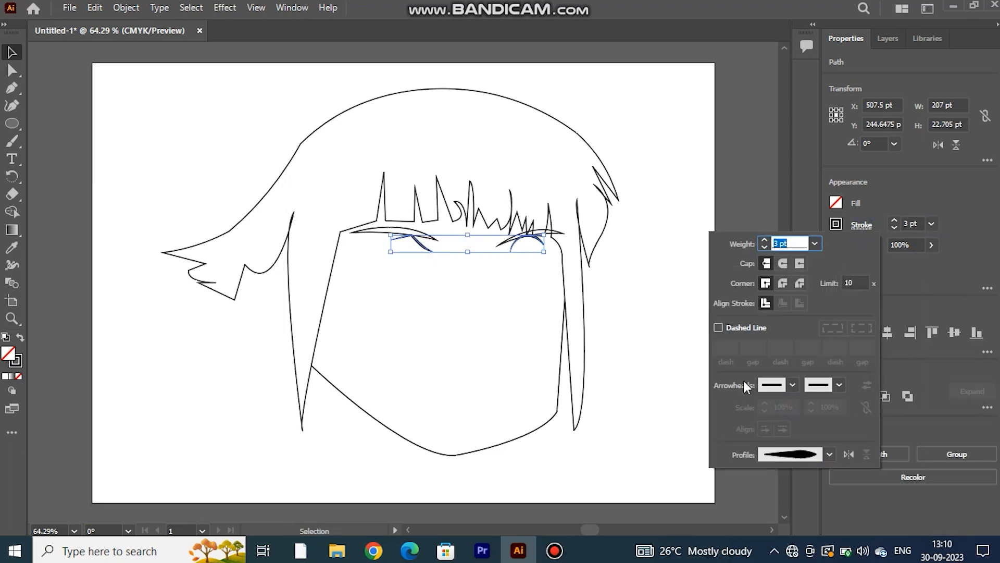
click(123, 158)
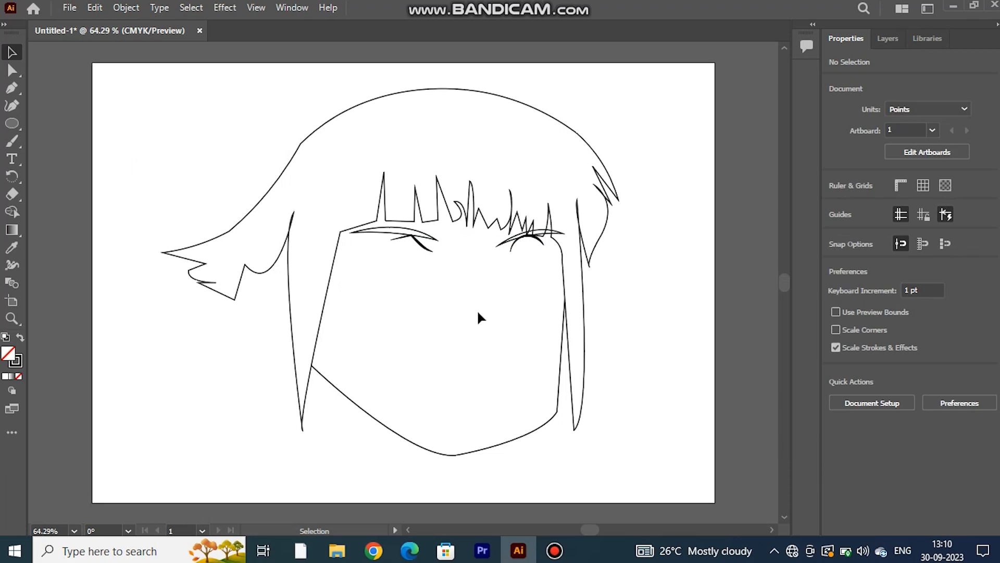
- Draw a closed angular eyelid shape starting at about X 383, Y 266 pt below the left eyebrow, with a curved lower edge and pointed right tip
click(12, 88)
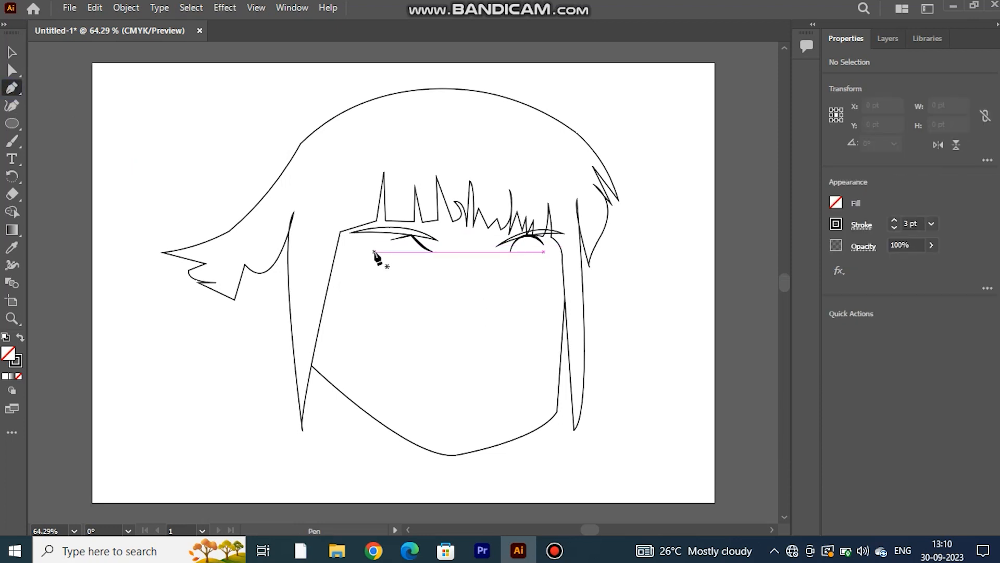
click(374, 259)
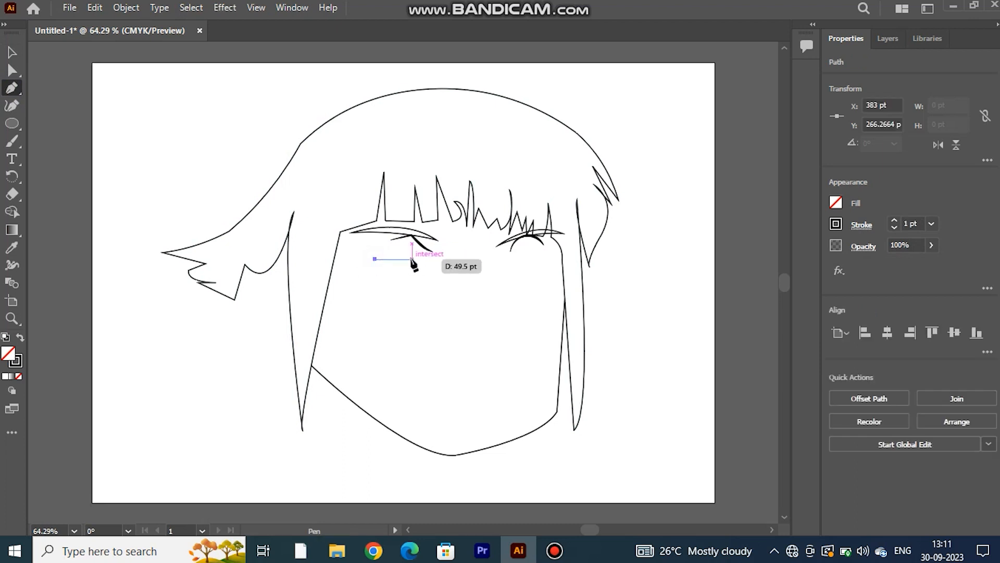
click(412, 255)
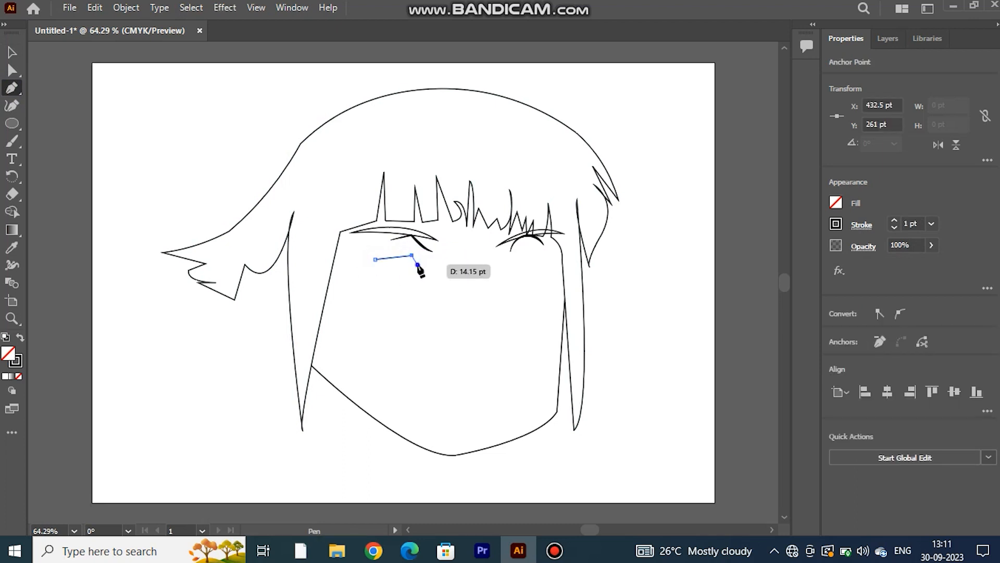
click(418, 264)
click(433, 272)
drag(375, 268, 350, 283)
click(379, 261)
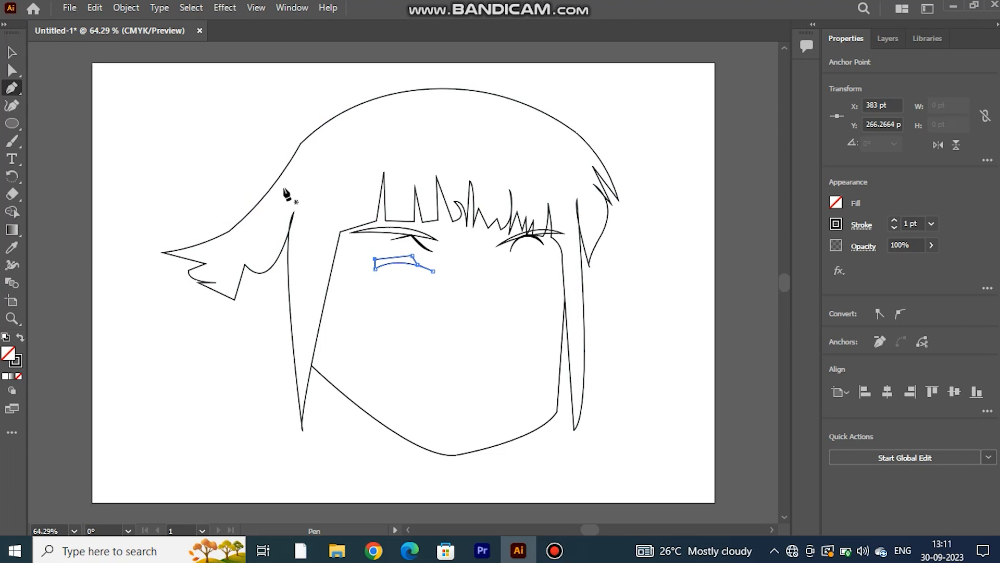
- Draw a closed, arched upper lash band below the left eyelid shape, about 94 pt wide and 36 pt high
drag(367, 284, 367, 291)
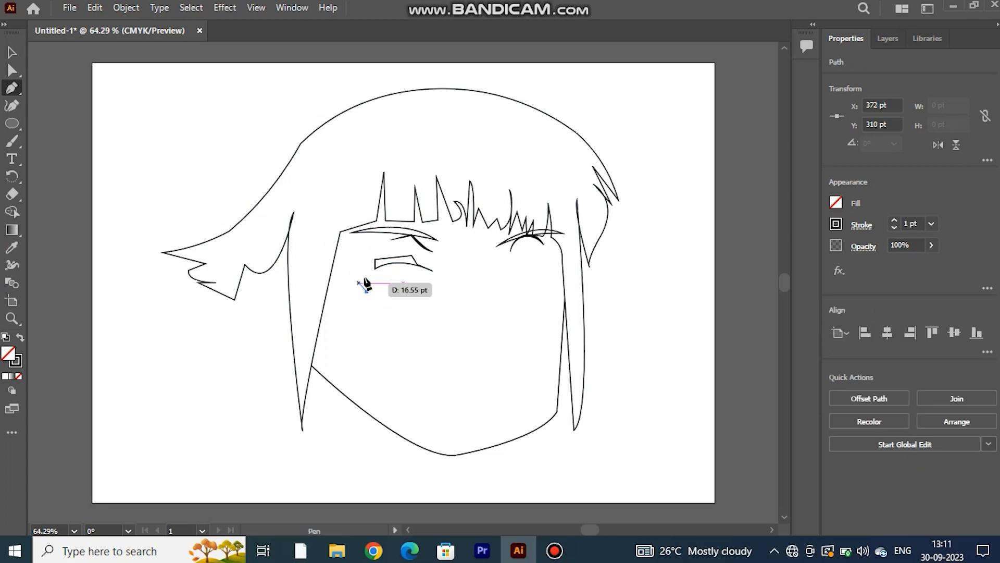
drag(419, 272, 437, 285)
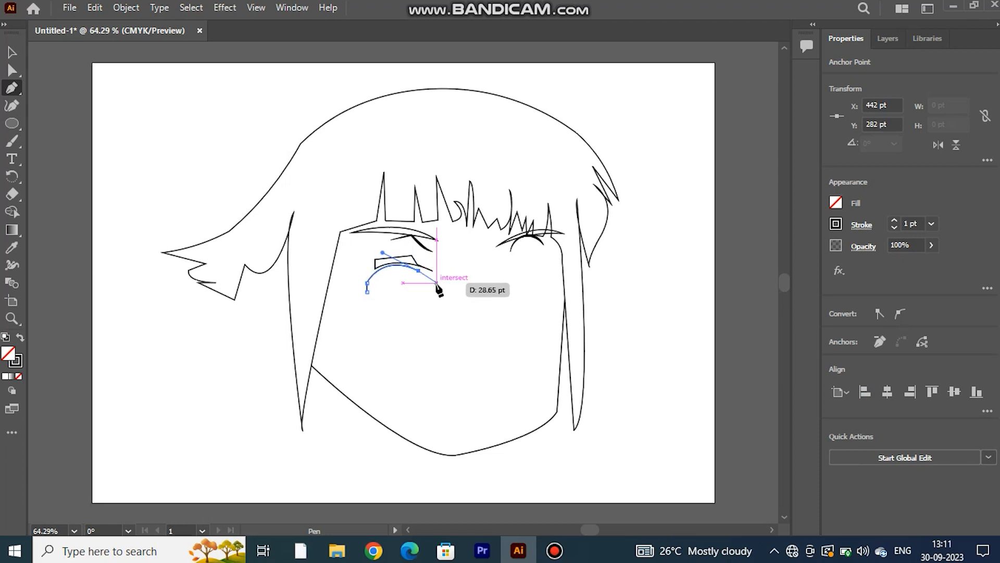
click(437, 283)
click(433, 292)
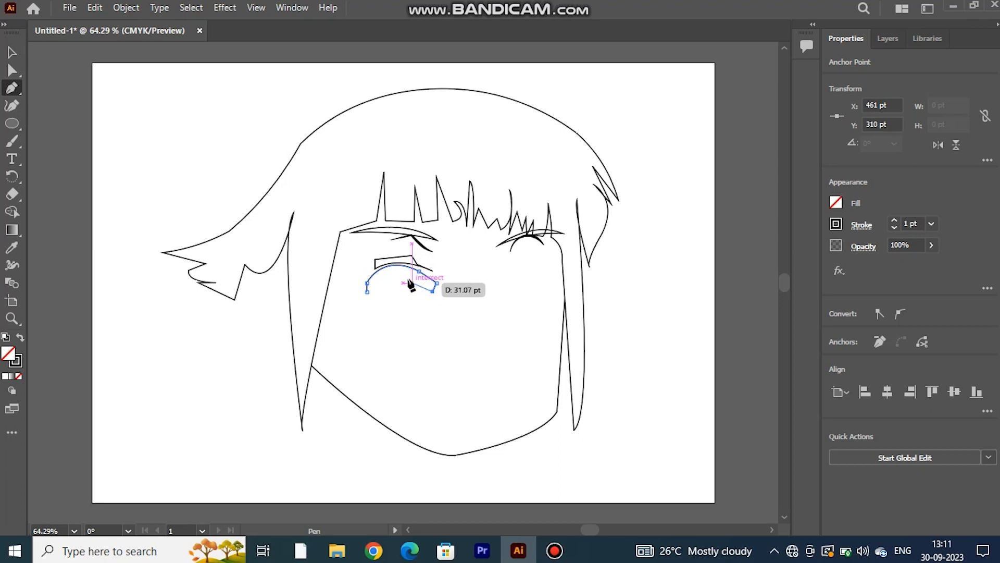
drag(368, 292, 339, 338)
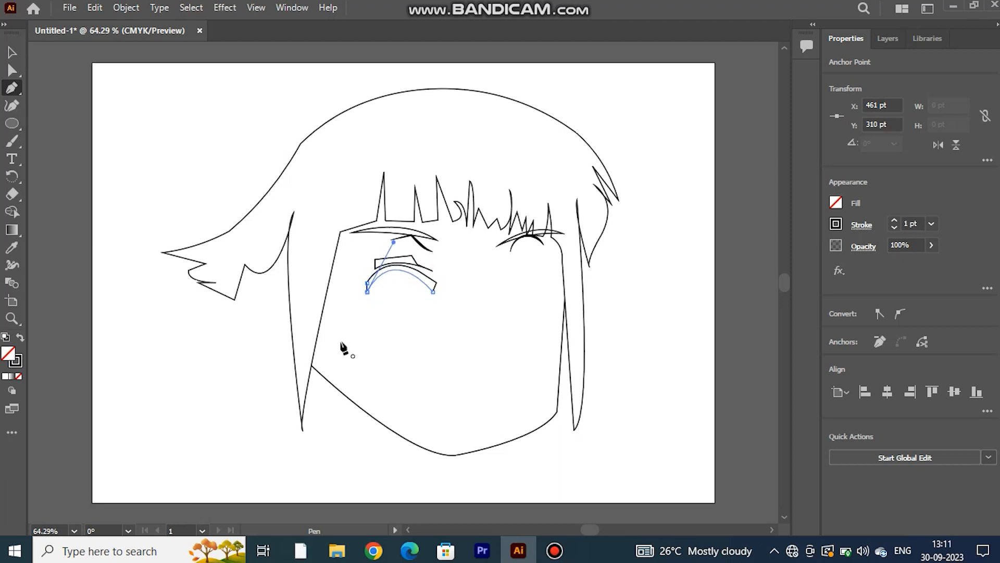
key(v)
- Reshape the left eye's lash band with the Curvature tool, refining its inner curve and right tip and rounding its left end into a hook
click(10, 105)
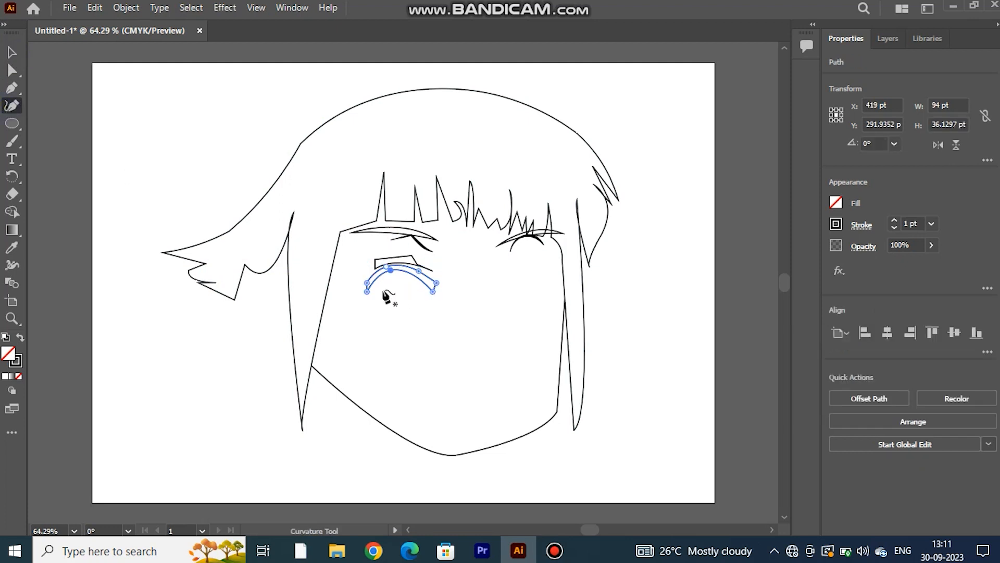
click(374, 281)
click(411, 279)
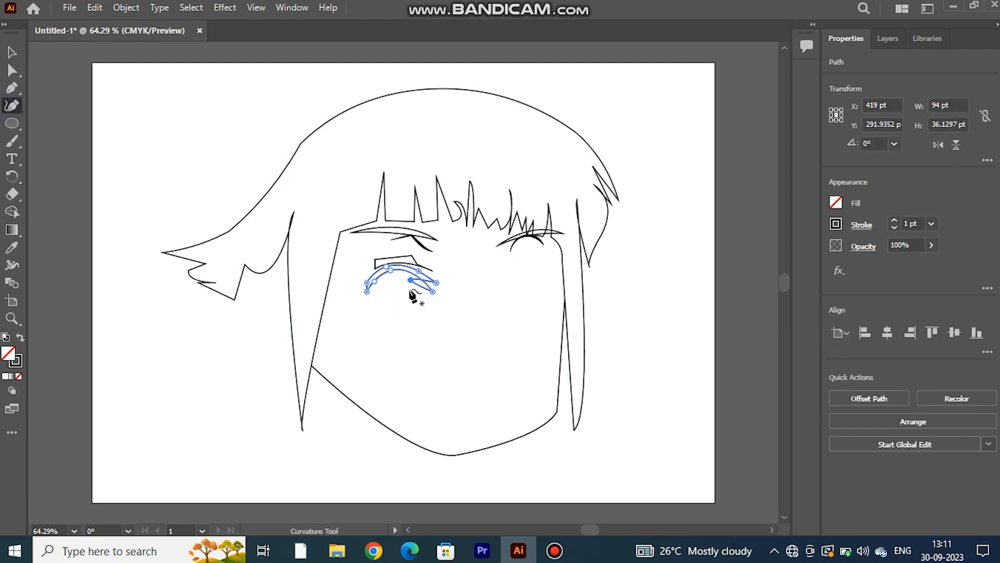
drag(410, 280, 436, 290)
mouse_move(367, 293)
mouse_down()
mouse_move(390, 295)
mouse_move(370, 290)
mouse_up()
click(373, 289)
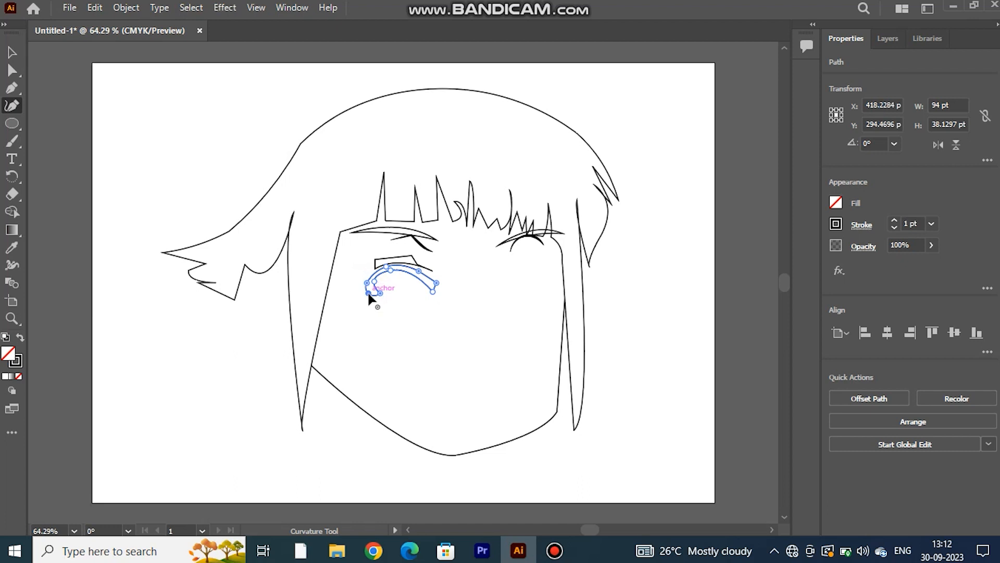
key(v)
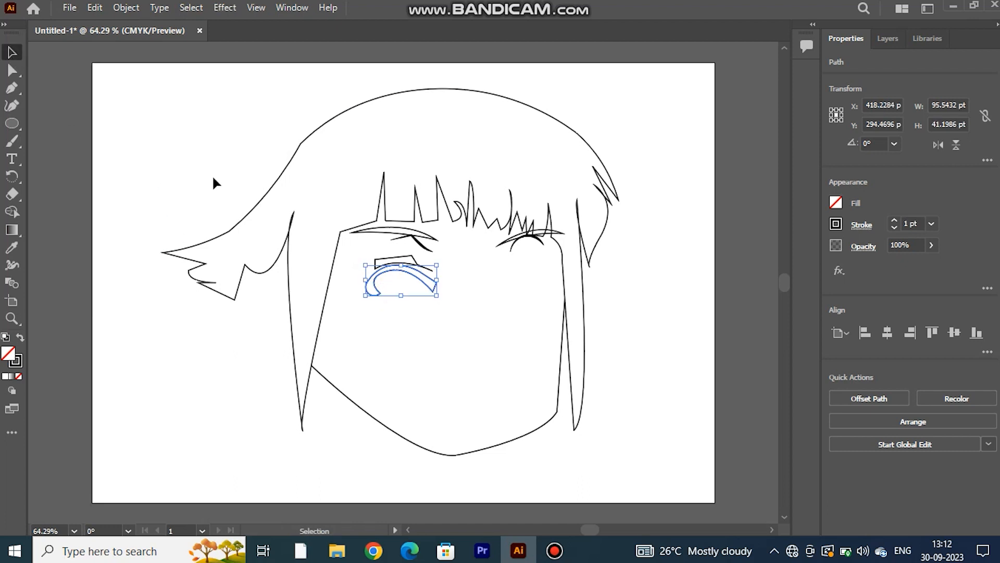
- Draw two short lash lines fanning out from the left end of the left eye's lash band and group them
key(p)
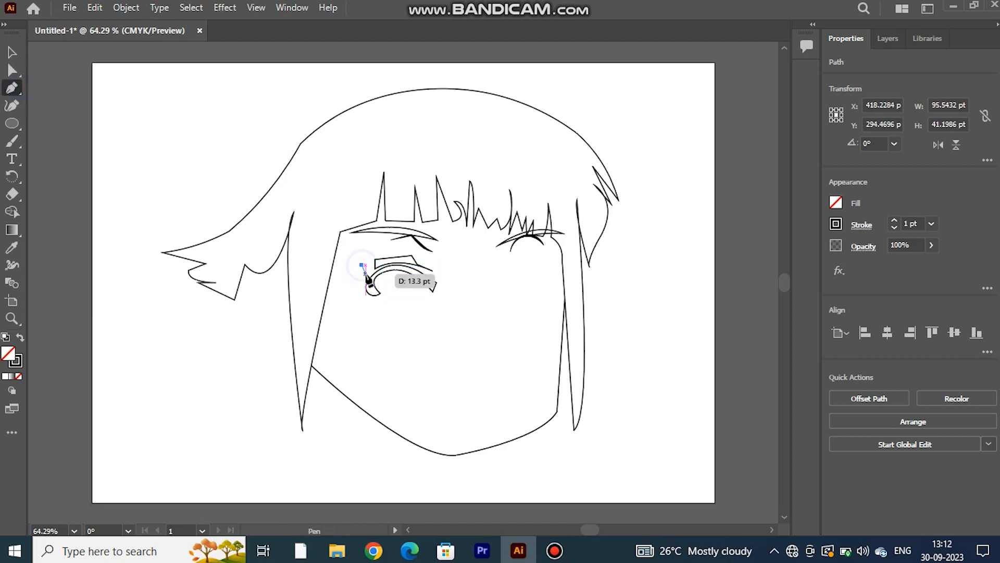
drag(372, 280, 373, 289)
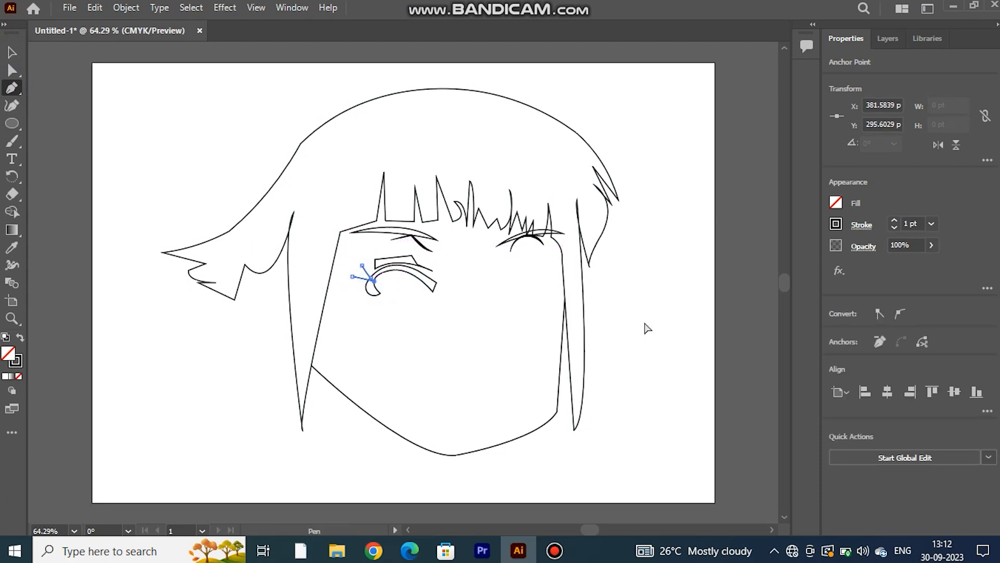
key(ctrl+t)
key(ctrl+g)
- Give the grouped left-eye lash lines a tapered width profile and a 3 pt stroke weight
click(927, 246)
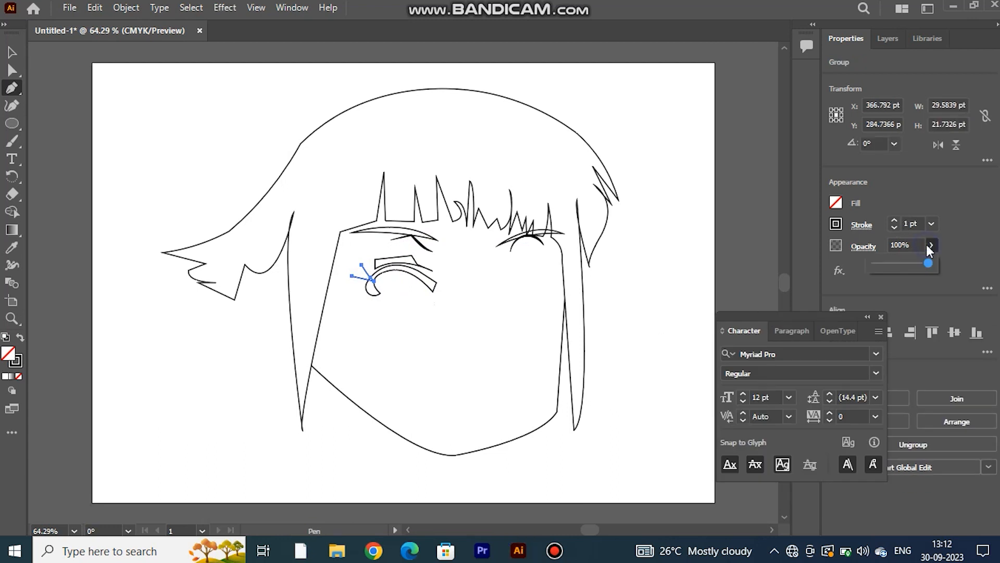
click(862, 225)
click(829, 454)
click(792, 263)
click(931, 224)
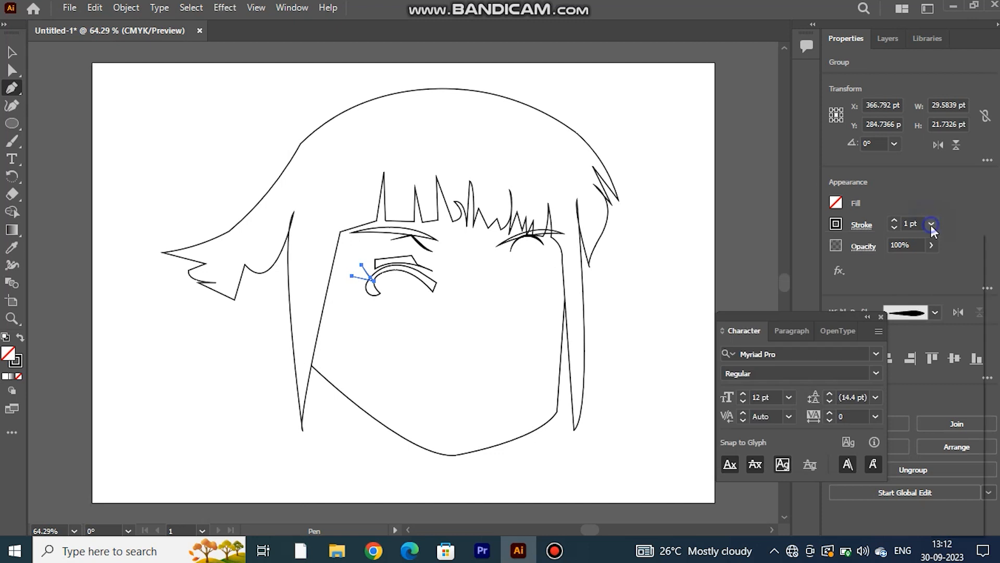
click(953, 271)
key(v)
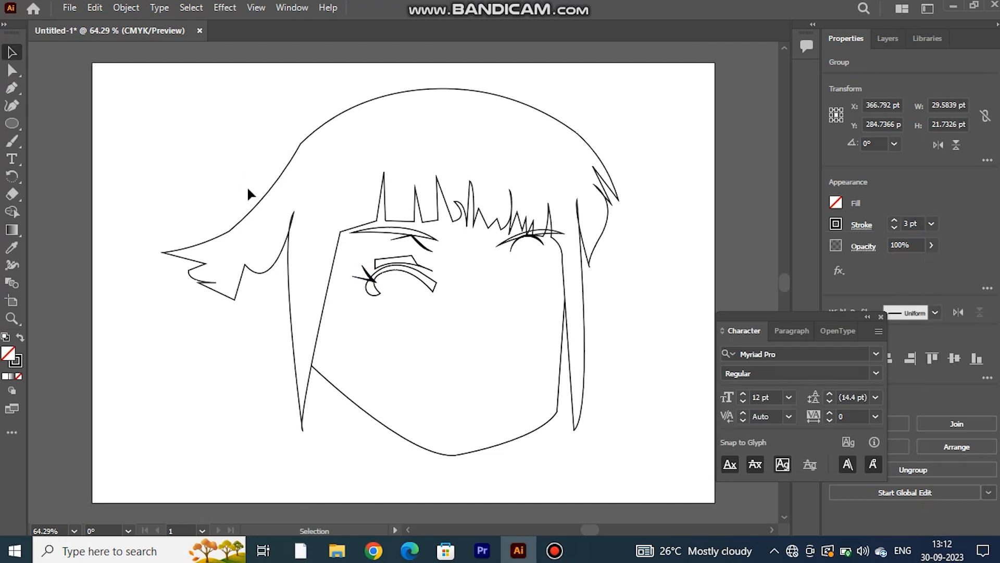
- Swap the fill and stroke of the left eye's lash band so it is solid black without an outline
click(249, 194)
click(417, 282)
click(20, 337)
click(73, 256)
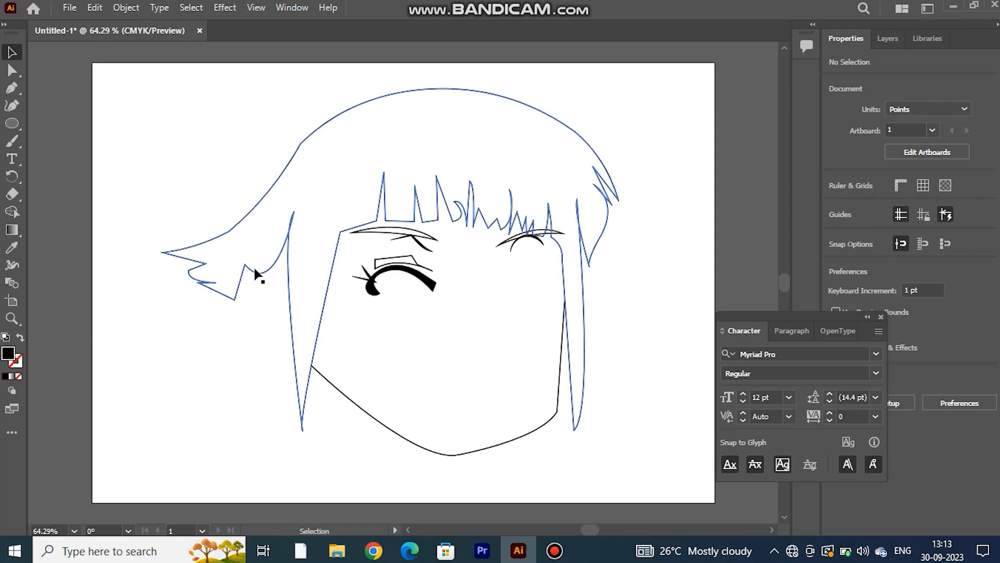
- Group the left eye's lash band with its corner lash lines and move the group up by 4 pt
click(404, 272)
shift+click(354, 277)
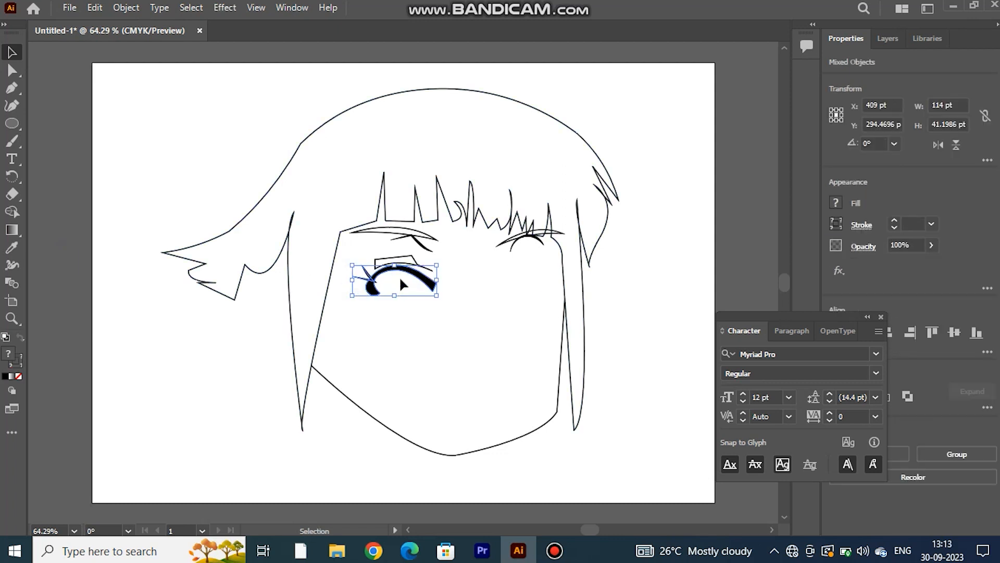
key(ctrl+g)
key(Up)
key(Up)
key(Up)
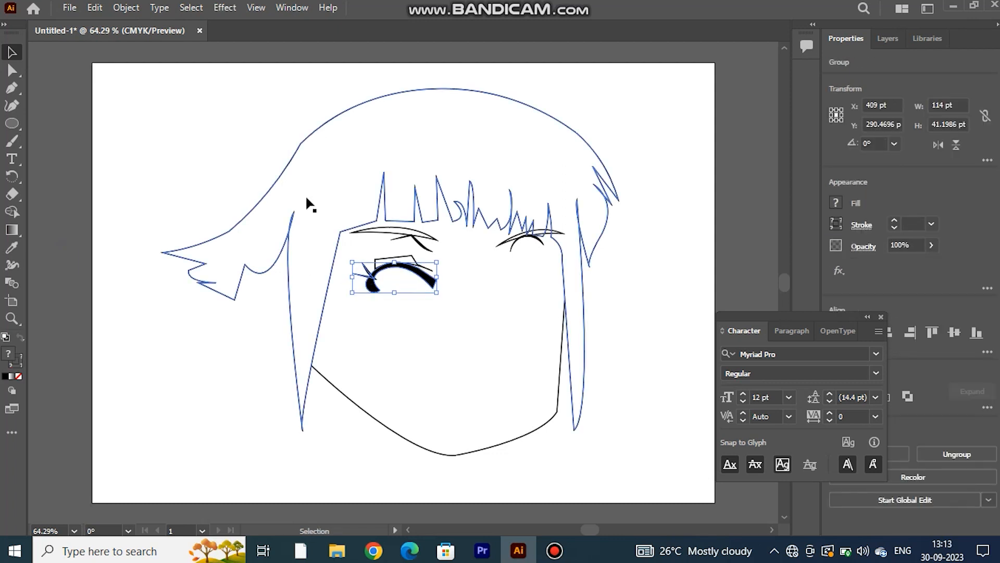
click(230, 185)
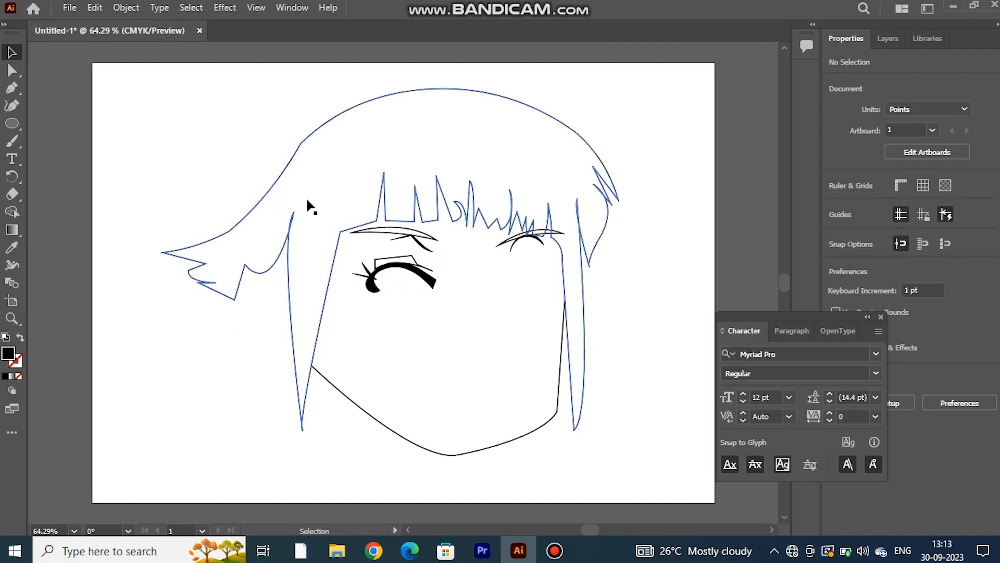
- Draw an ellipse about 88 by 64 pt under the left lash band and reshape it with the Curvature tool to about 79 by 66 pt
click(12, 123)
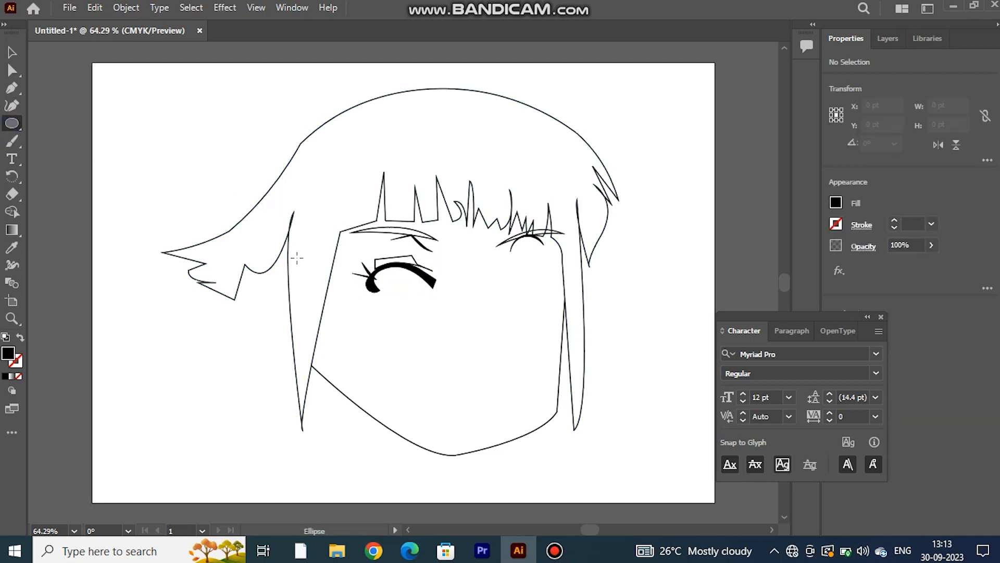
drag(367, 271, 433, 317)
click(12, 105)
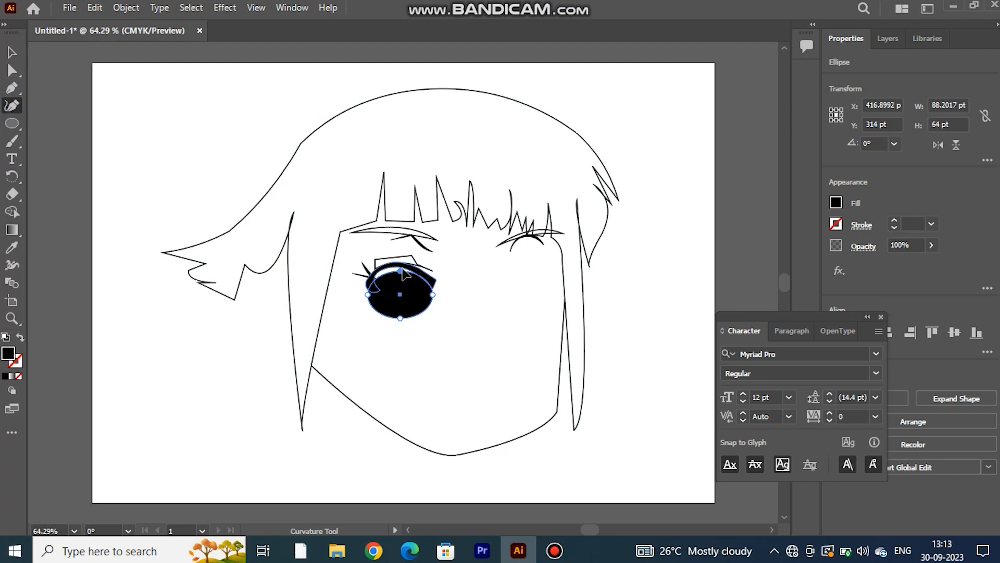
drag(401, 271, 436, 280)
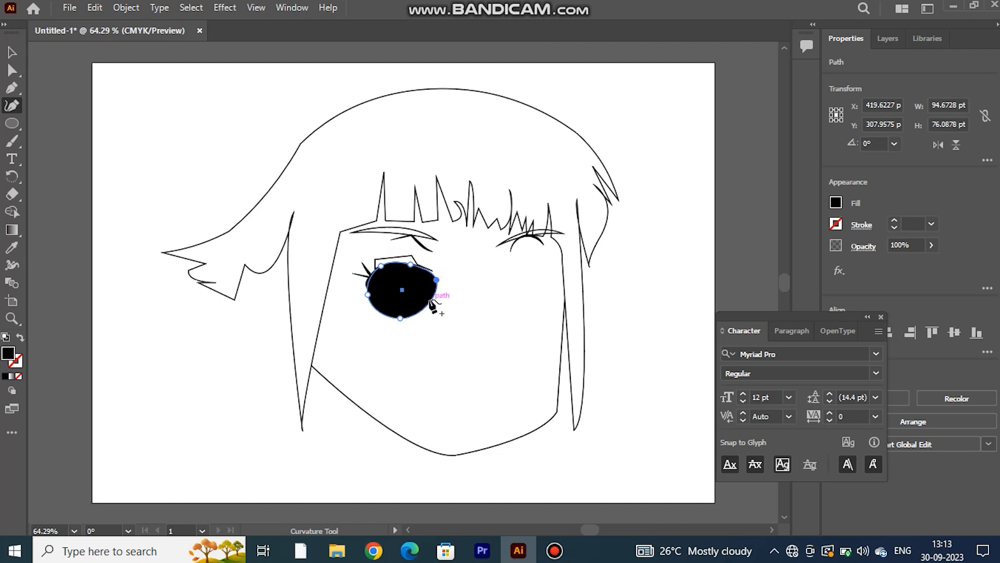
drag(430, 301, 425, 307)
mouse_move(368, 295)
mouse_down()
mouse_move(378, 296)
mouse_move(375, 287)
mouse_up()
drag(400, 322, 376, 273)
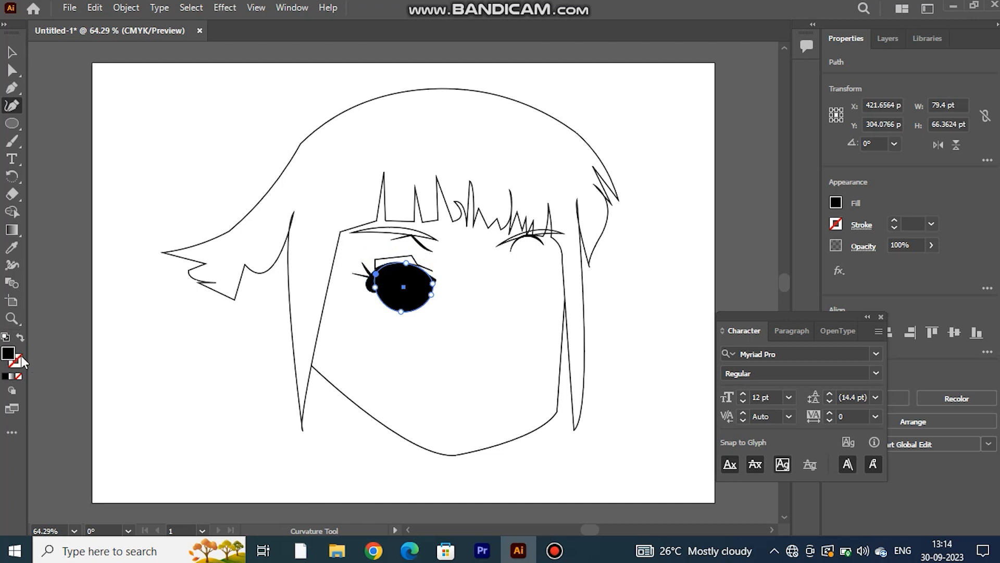
- Give the left eye's rounded shape a black outline and a purple fill of C 50, M 72, Y 0, K 0
click(20, 337)
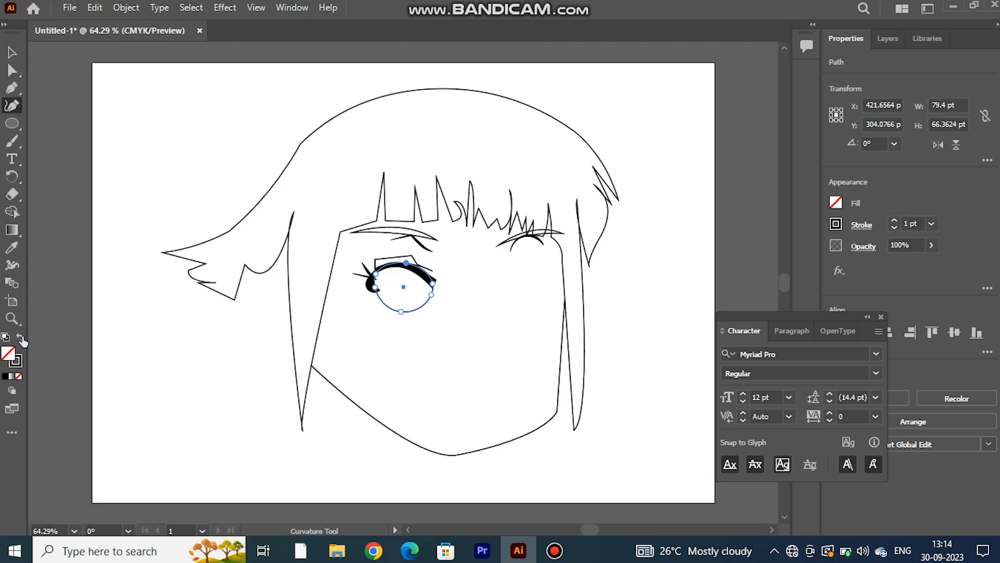
click(836, 205)
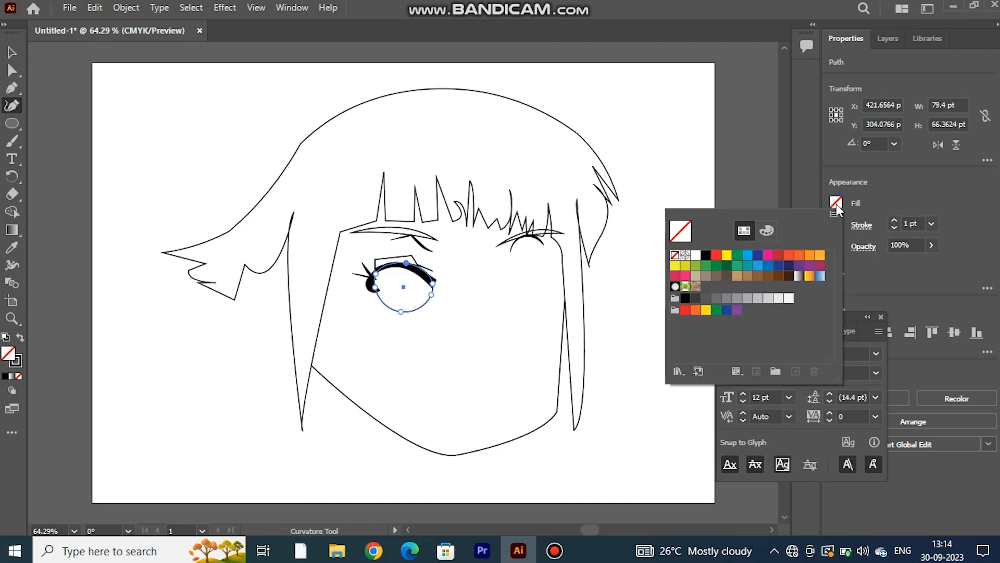
click(808, 269)
click(767, 231)
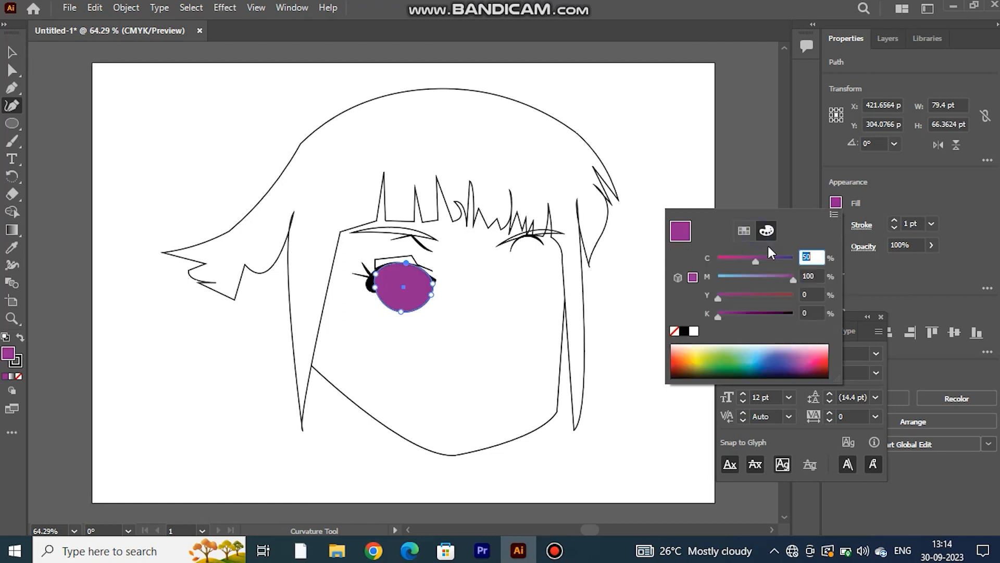
drag(782, 281, 773, 277)
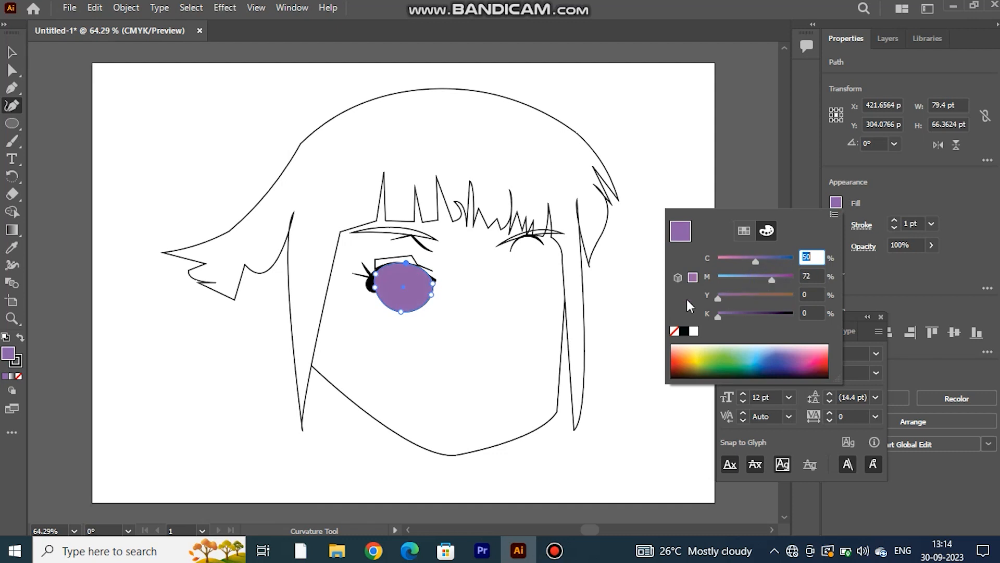
key(Escape)
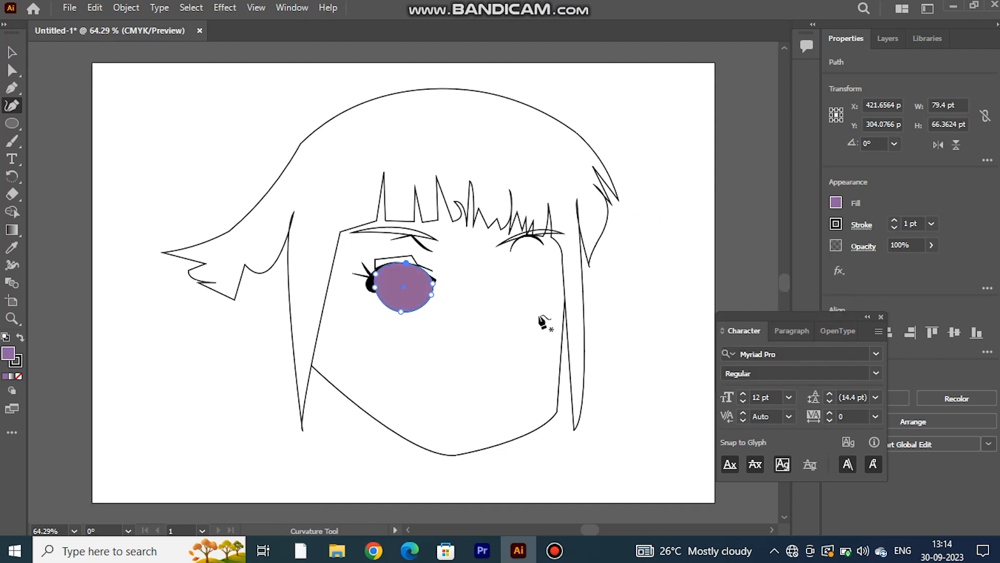
- Send the purple eye shape to the back, behind the black lash band
key(v)
shift+click(388, 415)
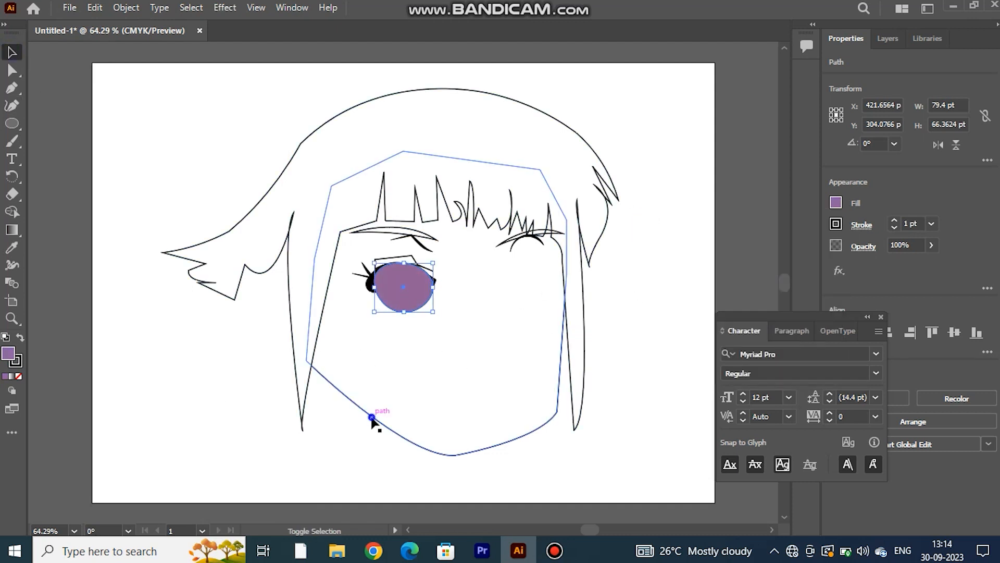
right_click(395, 287)
mouse_move(538, 460)
click(585, 508)
click(652, 275)
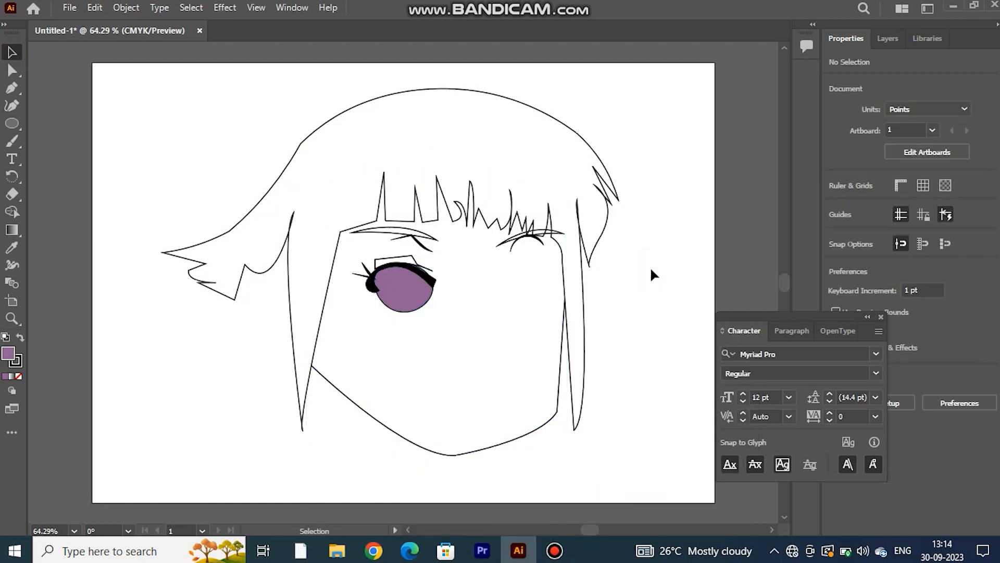
- Scale the purple iris down to about 60 by 50 pt and nudge it up beneath the lash band
click(430, 290)
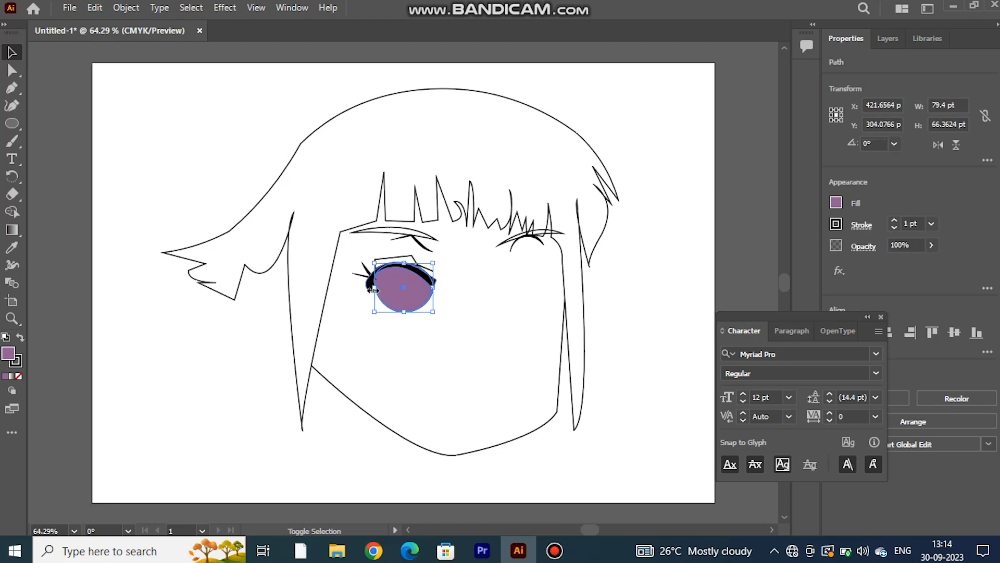
drag(373, 290, 426, 290)
key(Up)
click(609, 260)
- Set the purple iris's outline to a 6 pt stroke weight
click(401, 292)
click(932, 225)
click(949, 319)
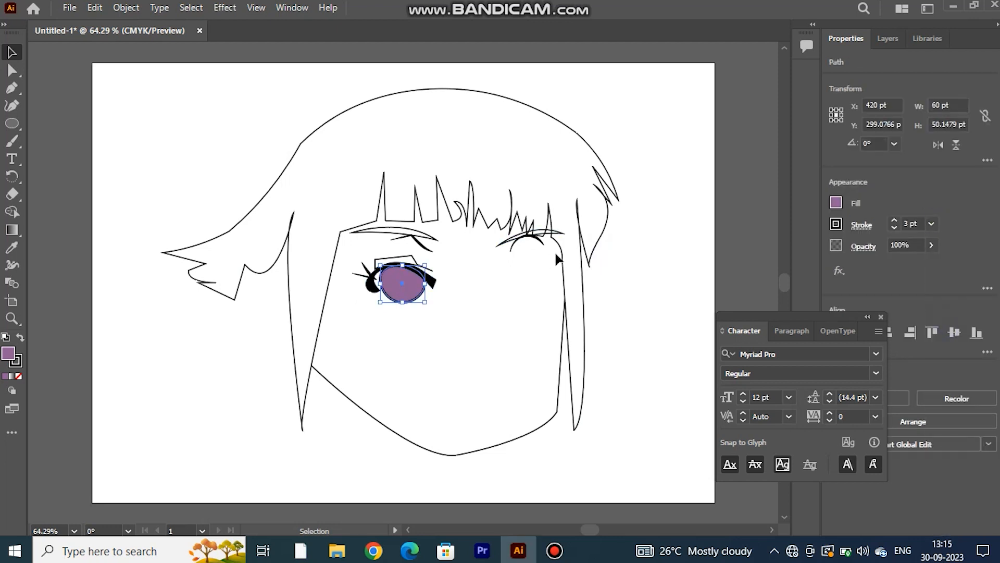
click(930, 225)
click(949, 313)
click(676, 247)
- Draw a straight horizontal 6 pt line about 56 pt long directly beneath the left iris
click(13, 88)
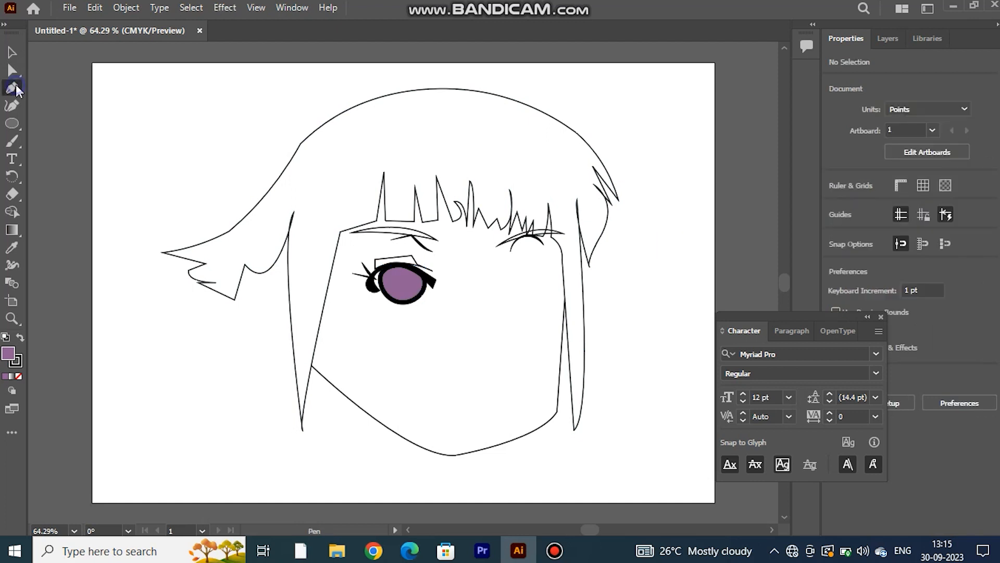
click(381, 302)
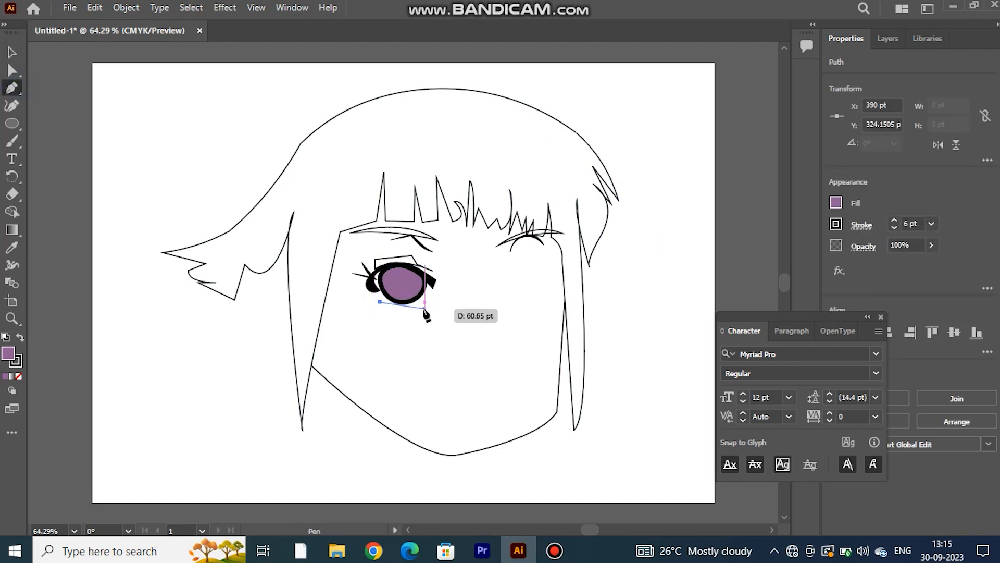
click(421, 303)
click(12, 52)
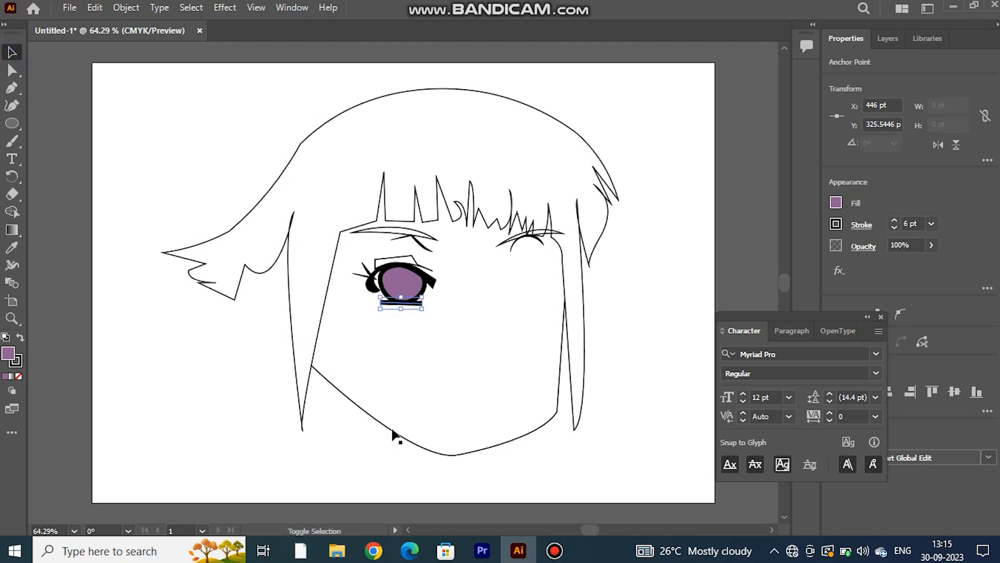
click(395, 441)
right_click(390, 308)
mouse_move(528, 476)
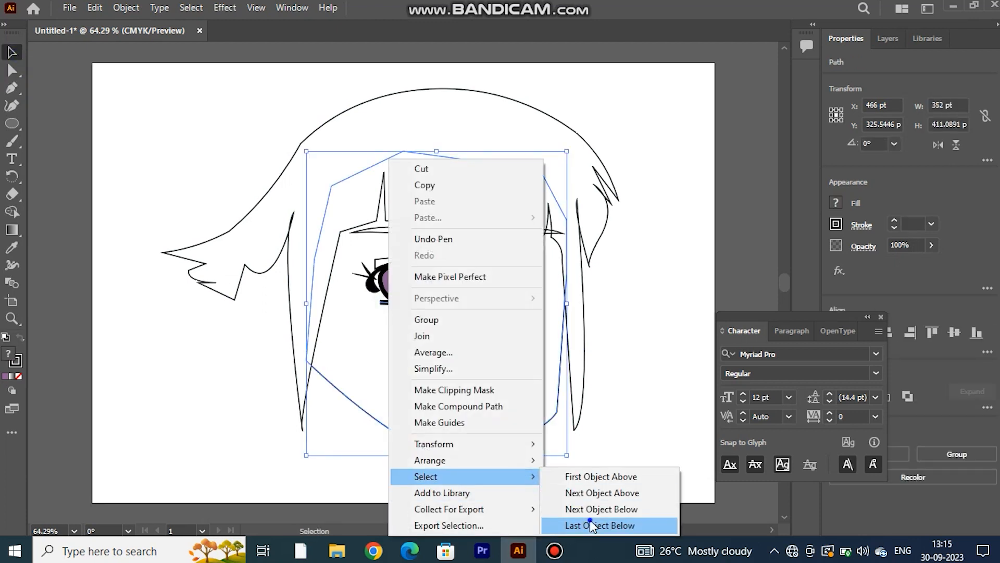
click(648, 268)
- Add a slightly arched line about 50 pt wide below the right eyebrow, with a 3 pt stroke and a tapered width profile
click(370, 271)
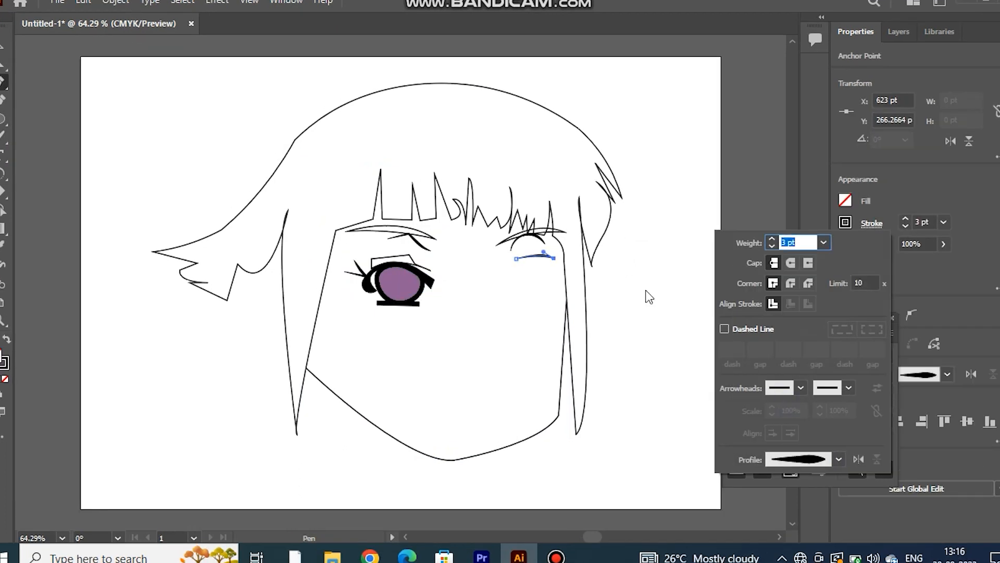
key(Escape)
key(v)
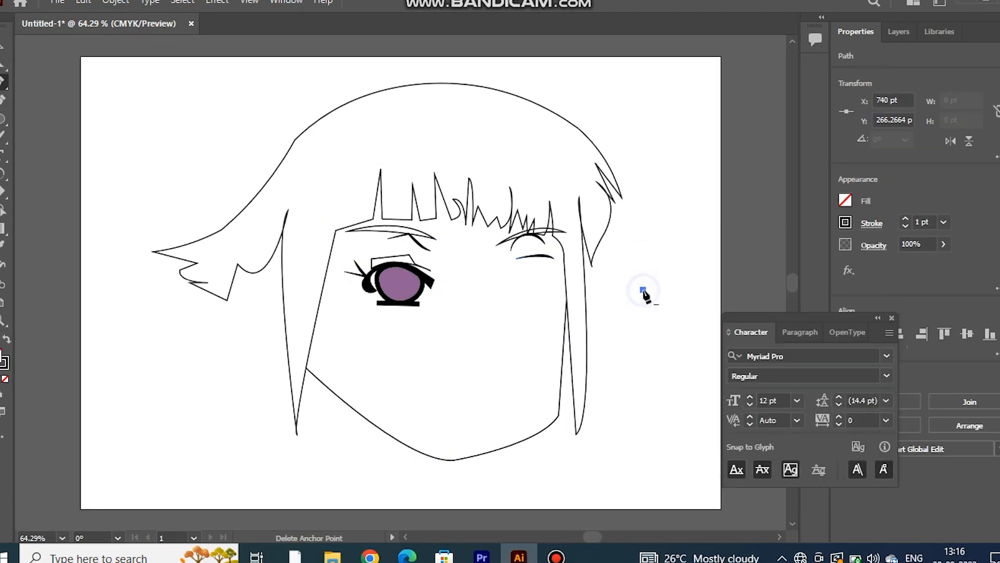
- Draw a closed, arched lash band for the right eye with a pointed inner tip and downturned outer end, and fill it solid black
key(p)
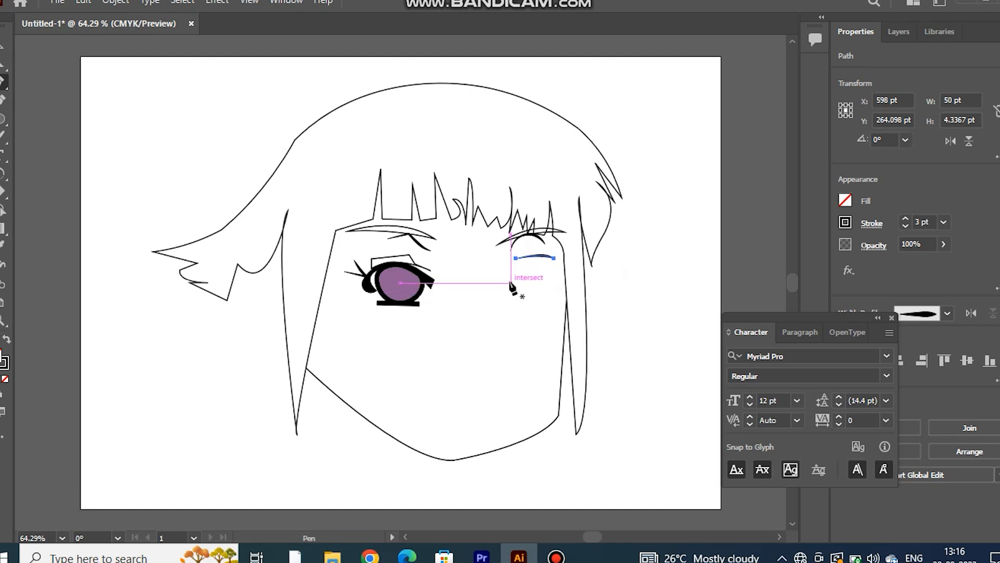
drag(510, 276, 510, 296)
click(493, 293)
click(516, 283)
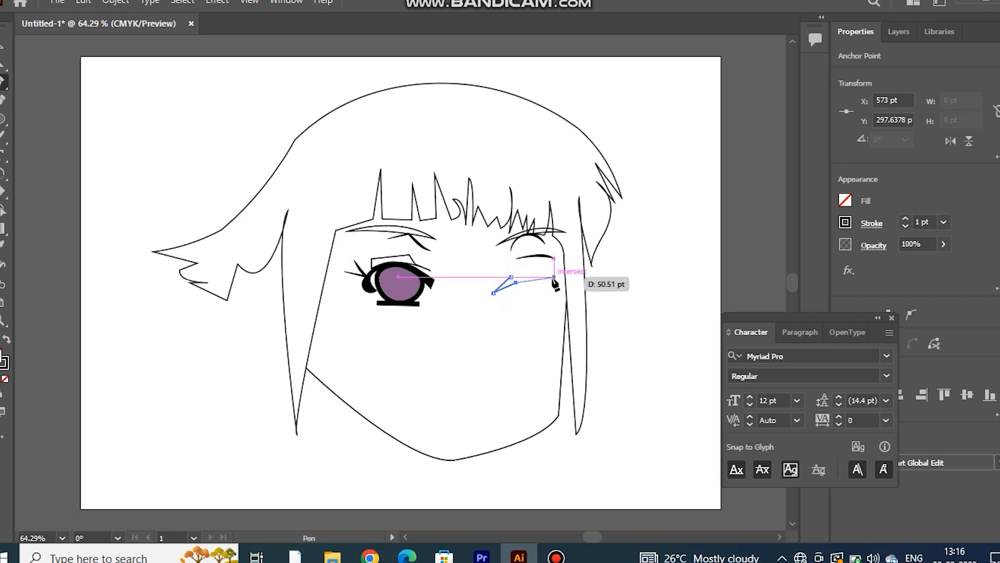
drag(553, 278, 540, 325)
click(554, 307)
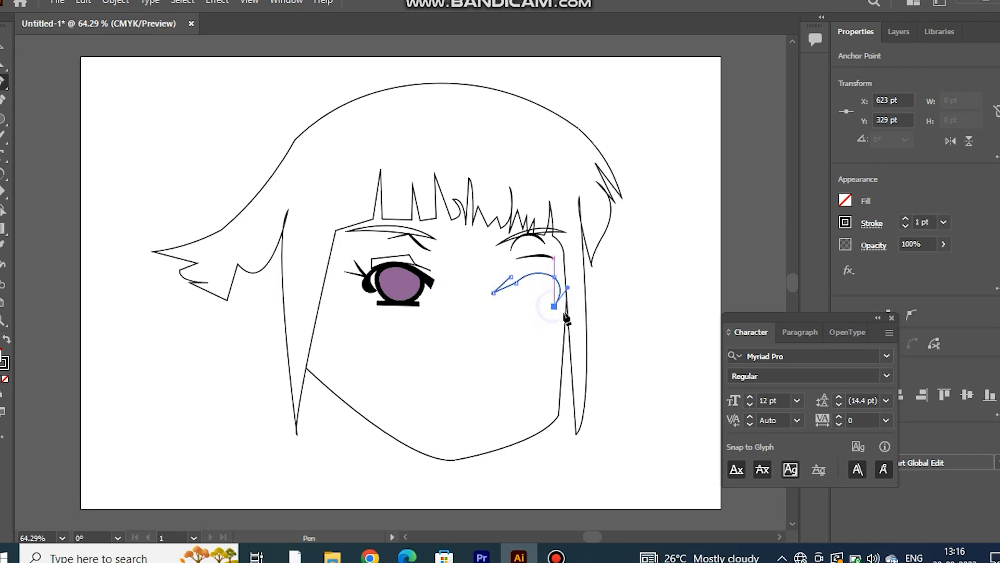
click(566, 276)
drag(511, 277, 471, 303)
click(6, 339)
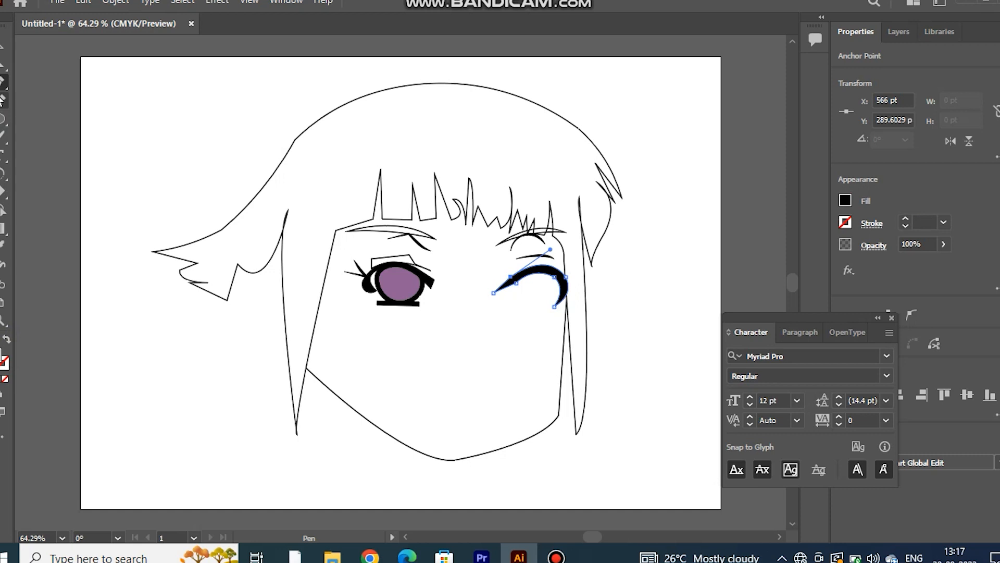
- Draw two short lash lines fanning out from the right eye's outer corner and group them, about 19 by 20 pt overall
click(576, 271)
click(561, 277)
click(564, 285)
mouse_move(564, 285)
mouse_down()
mouse_move(586, 284)
mouse_move(577, 286)
mouse_up()
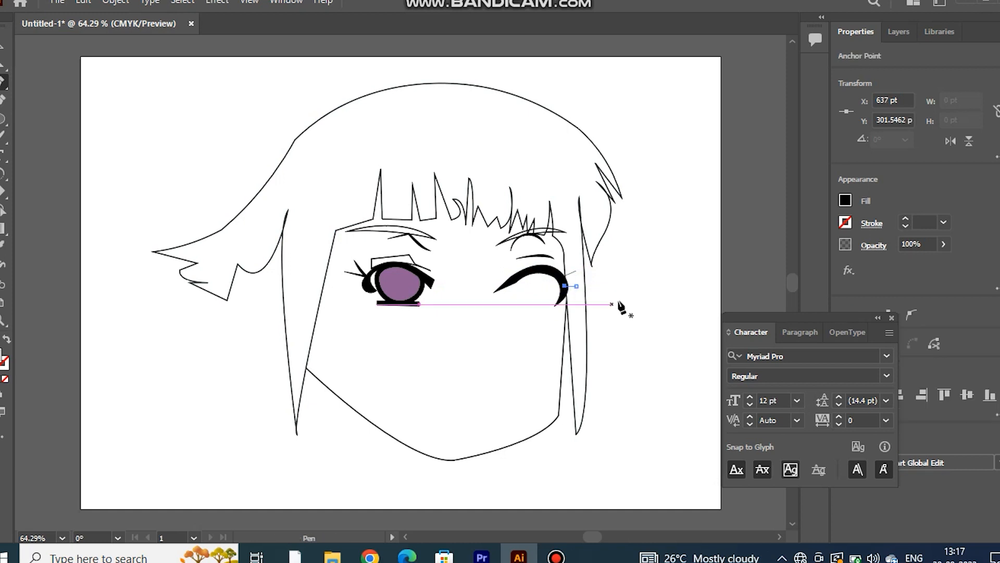
key(v)
shift+click(575, 271)
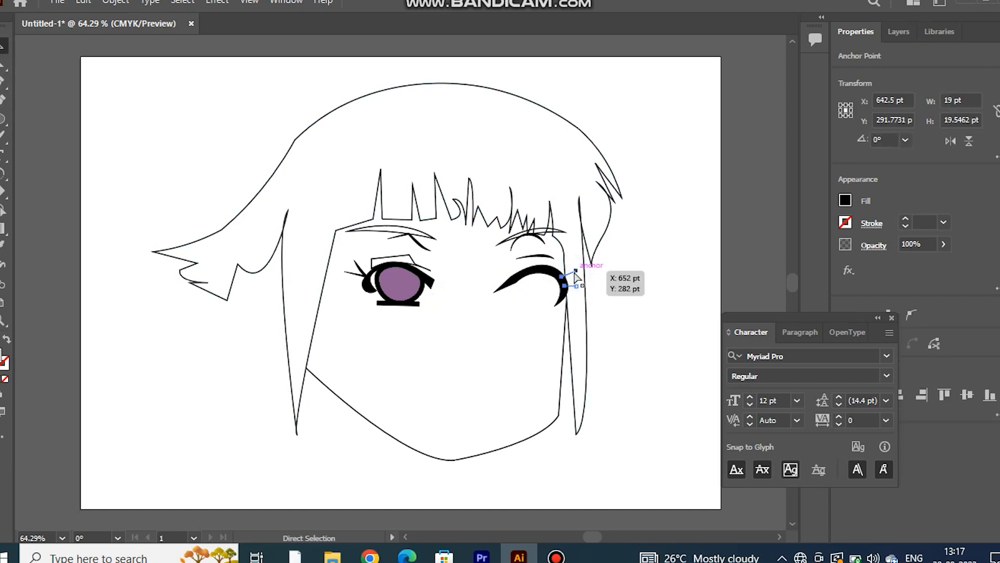
key(ctrl+g)
right_click(574, 273)
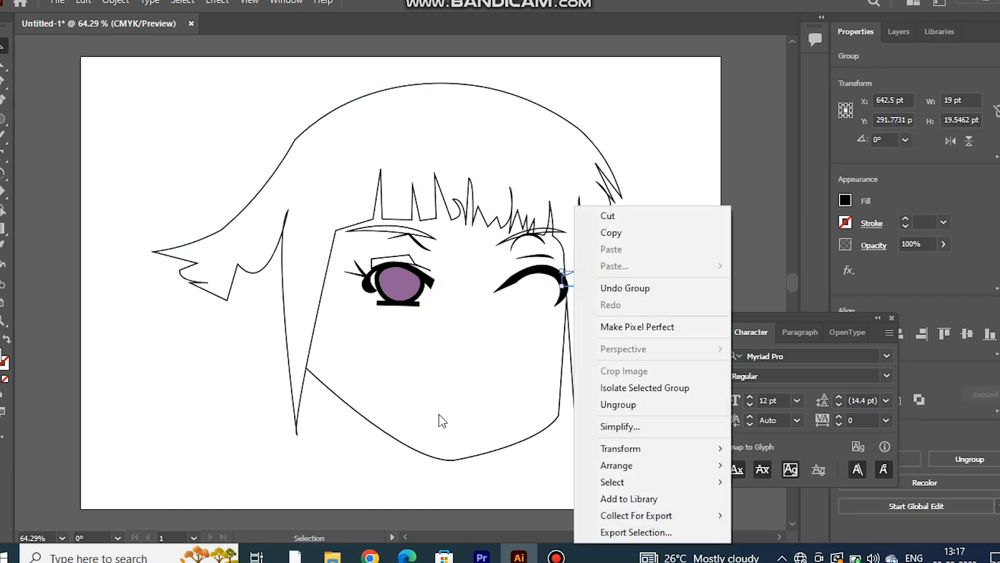
click(372, 477)
- Draw another horizontal lash line about 15 pt long over the lower lash at the right eye's outer corner
click(572, 280)
click(619, 286)
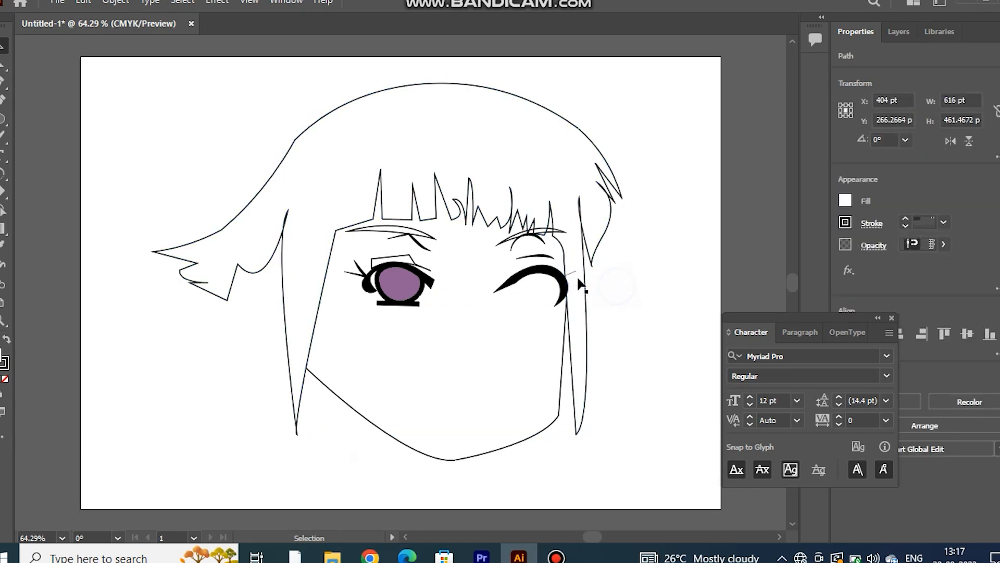
click(572, 280)
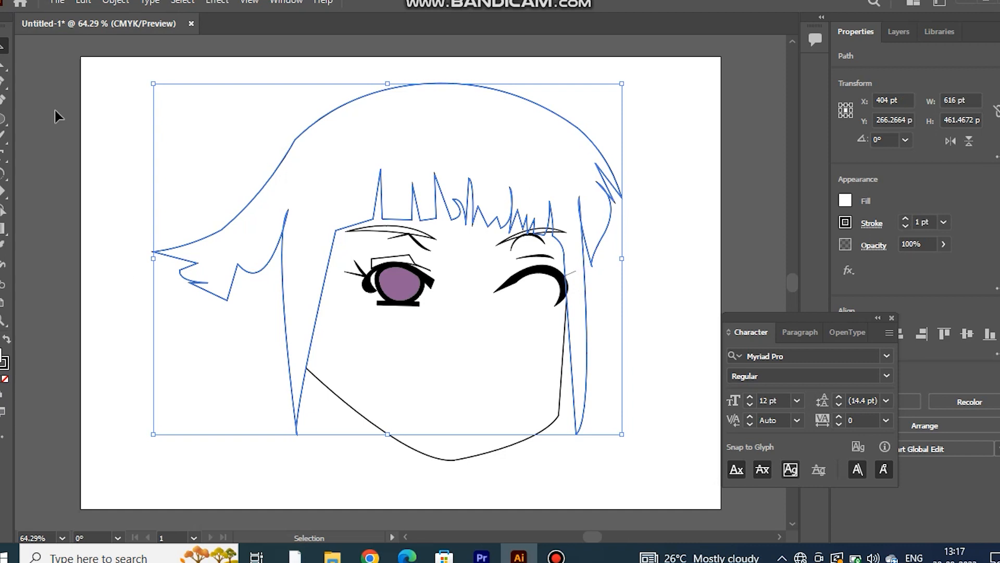
click(1, 82)
mouse_move(565, 286)
mouse_down()
mouse_move(586, 286)
mouse_move(576, 286)
mouse_up()
key(v)
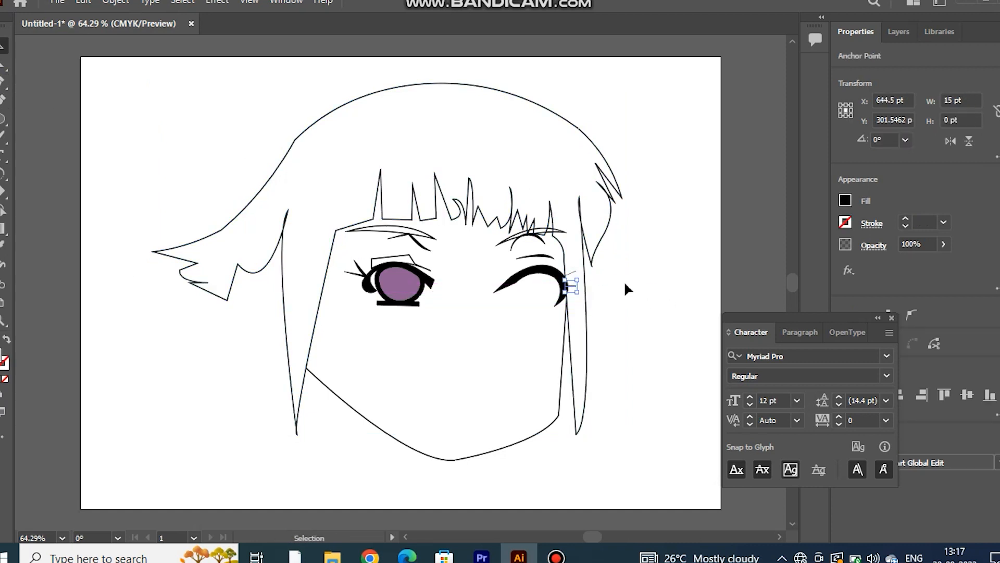
- Give the right eye's lash group a 3 pt stroke with a tapered width profile
click(575, 271)
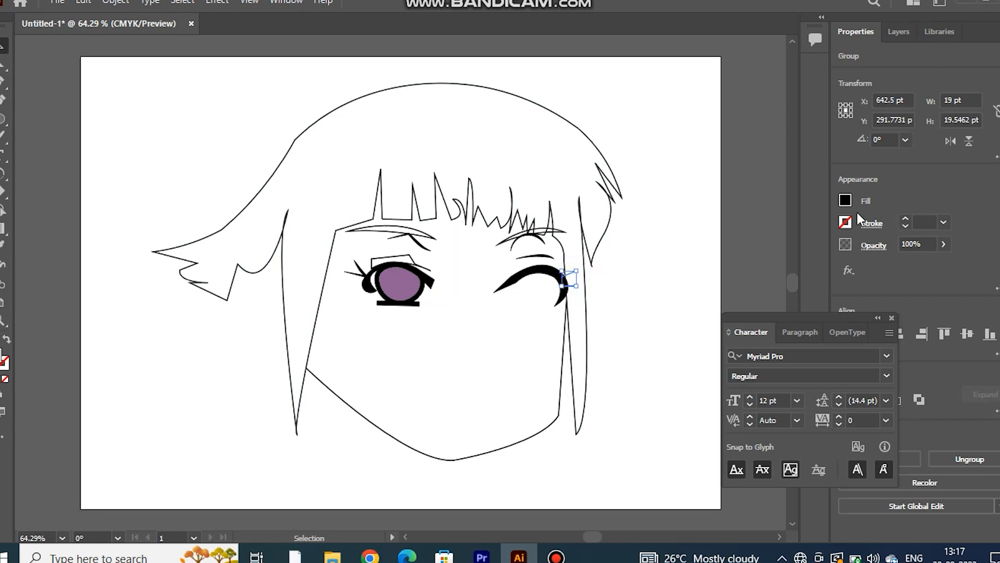
click(945, 226)
click(961, 301)
click(942, 219)
click(962, 267)
click(872, 223)
click(839, 460)
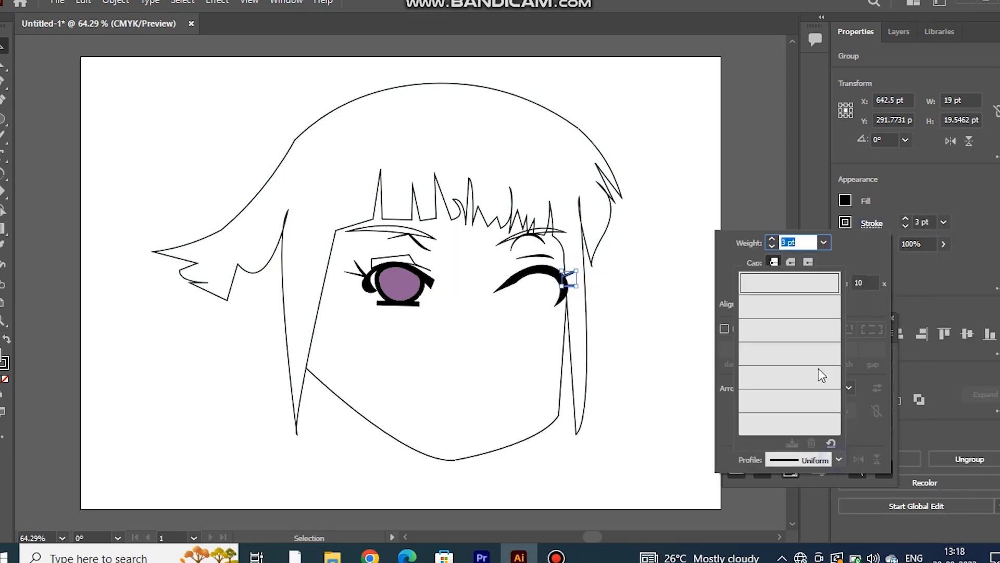
click(811, 399)
click(140, 122)
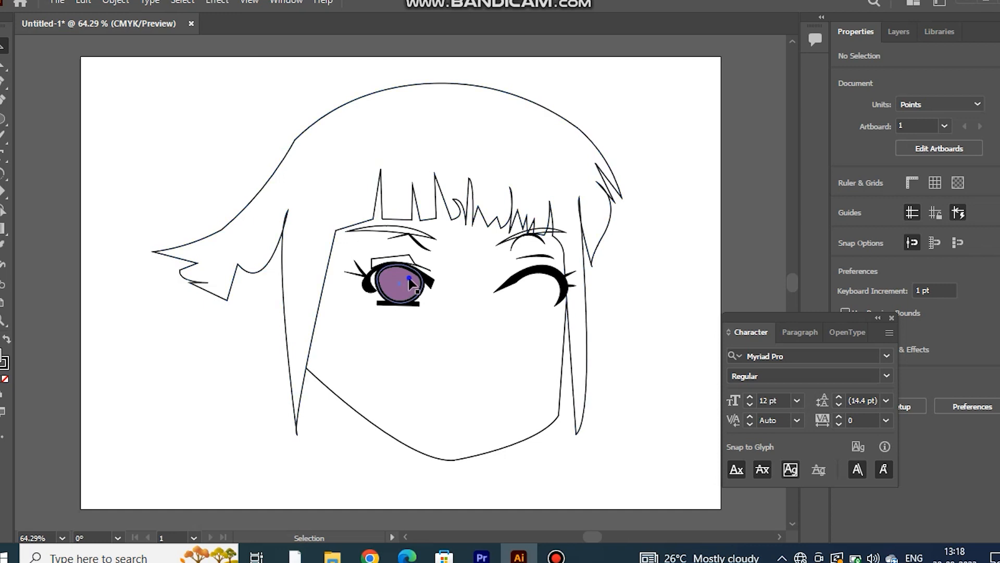
- Place a copy of the left eye's purple iris under the right eye's lash band
click(390, 307)
drag(408, 302, 536, 287)
click(651, 245)
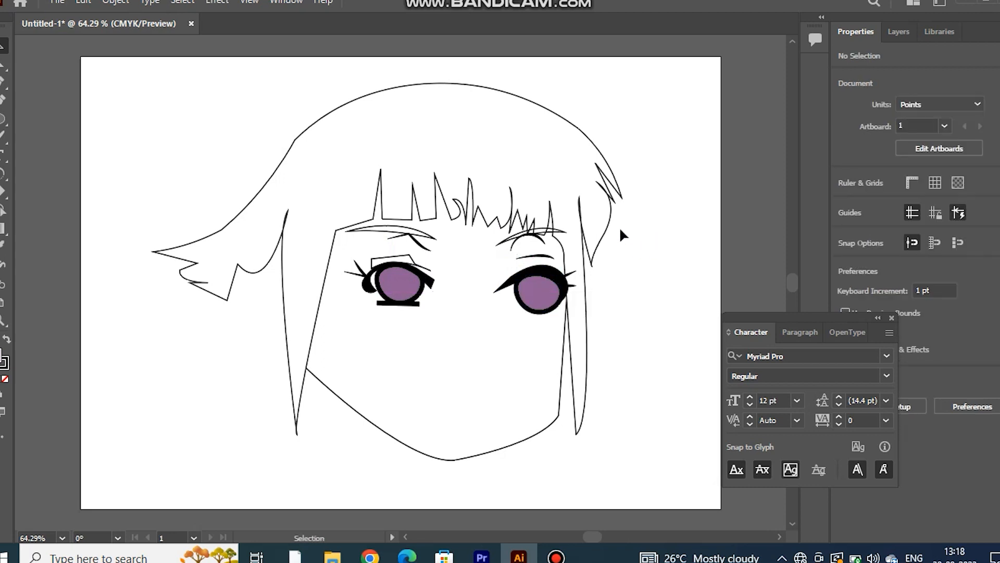
- Bow the right cheek of the face outline slightly outward with the Curvature tool
click(563, 372)
click(3, 99)
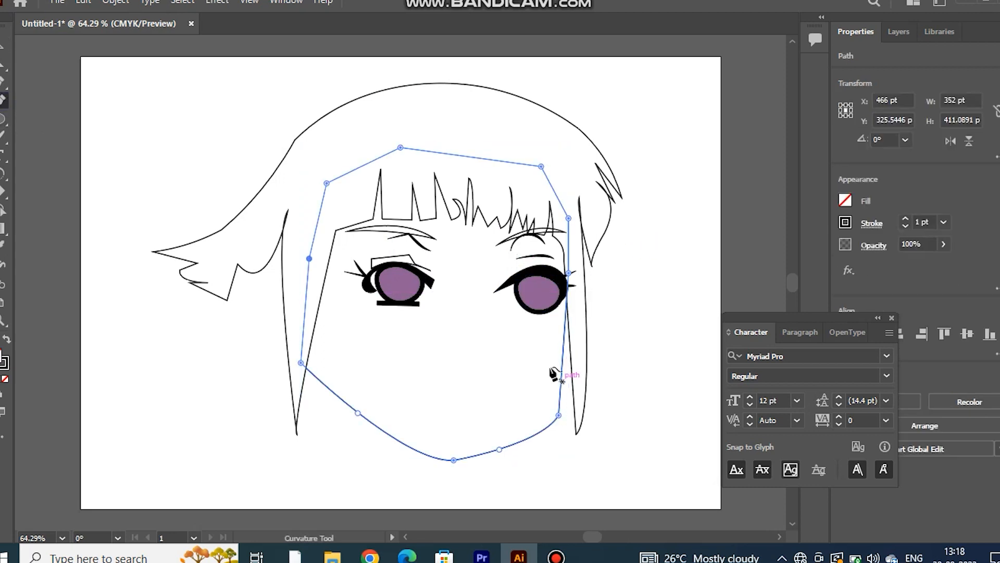
drag(564, 345, 566, 363)
key(v)
click(662, 296)
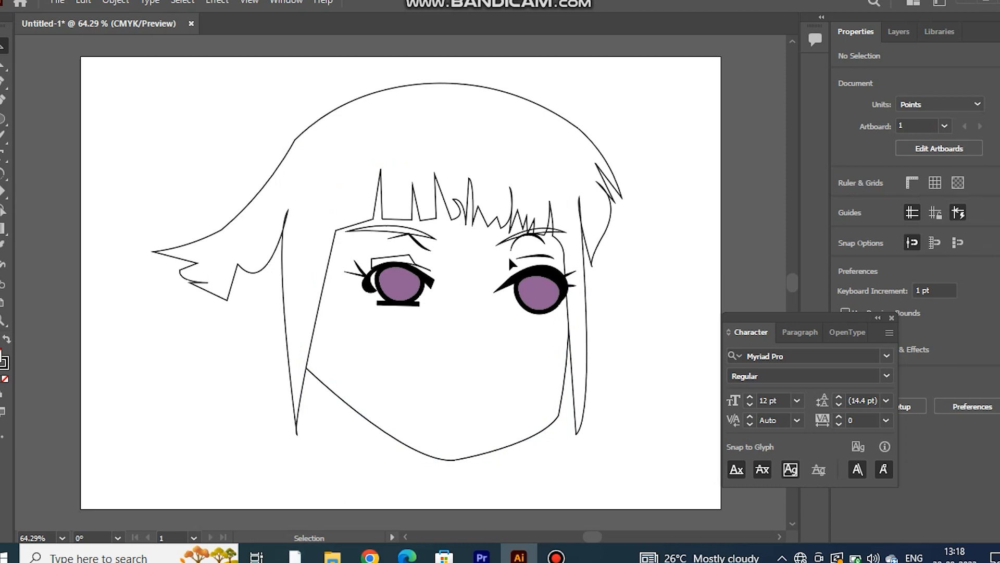
- Move the right eye's iris, lash band and eyelid line slightly up and left, and shift the lash group left to meet them
click(531, 266)
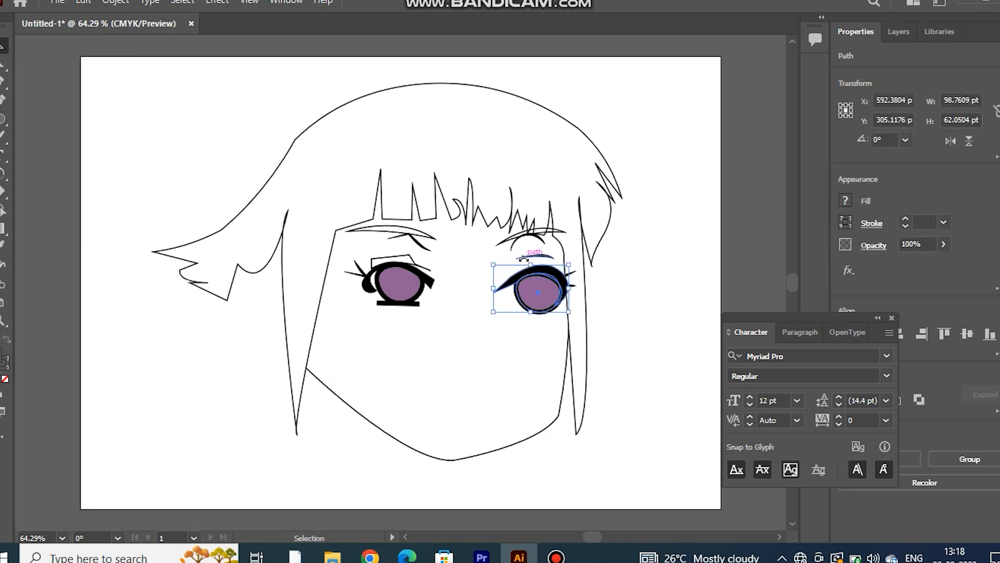
shift+click(537, 255)
drag(539, 284, 538, 276)
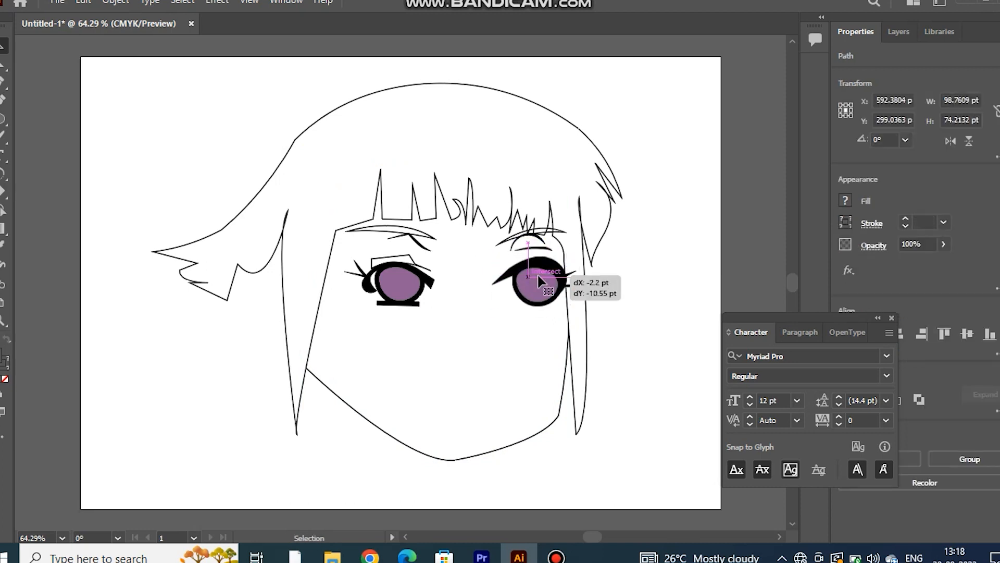
key(Left)
key(Left)
key(Left)
key(Down)
key(Down)
key(Left)
key(Left)
key(Left)
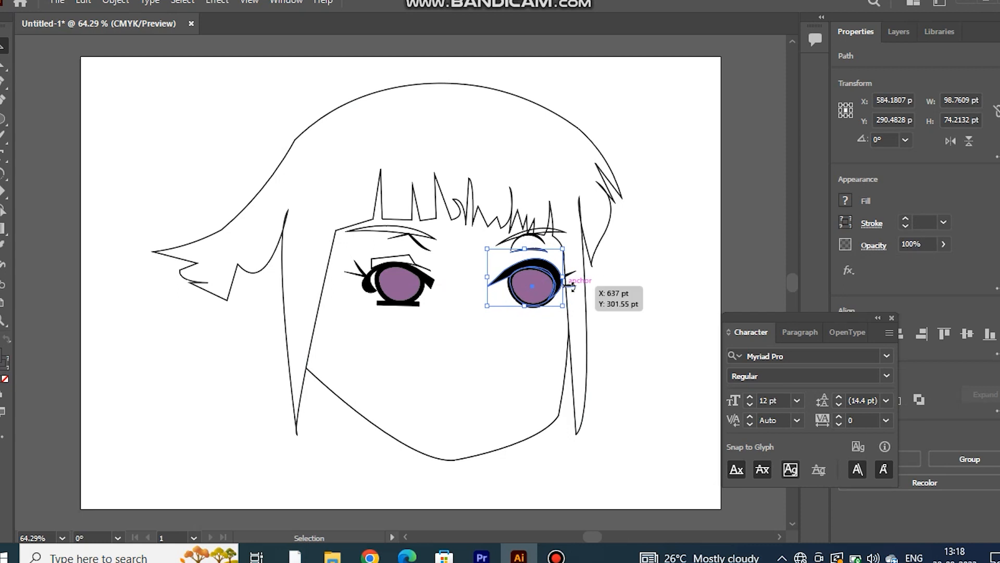
click(567, 283)
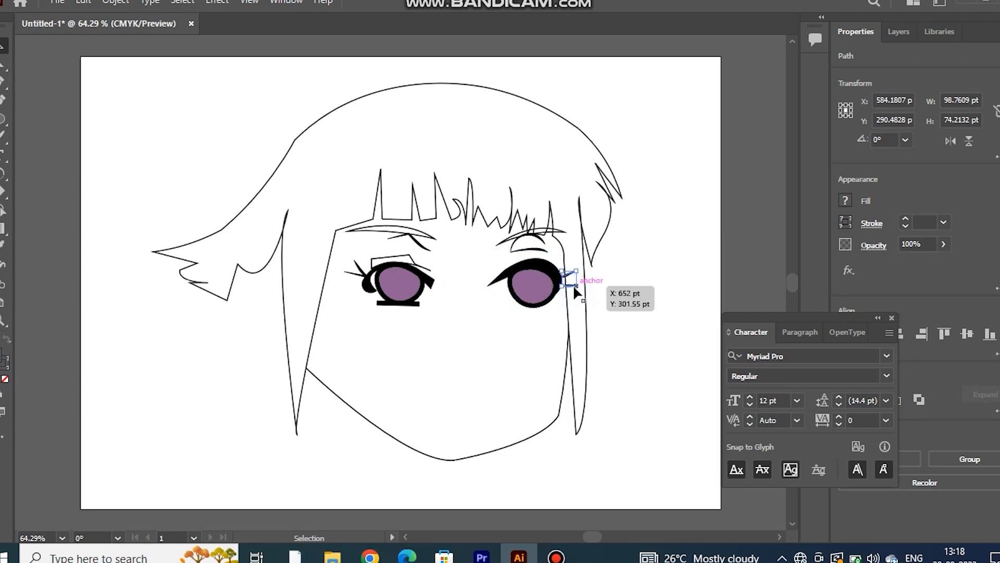
click(674, 281)
- Draw a nearly vertical, gently curved nose-bridge line beside the right eye's inner corner with the Pen tool
click(3, 83)
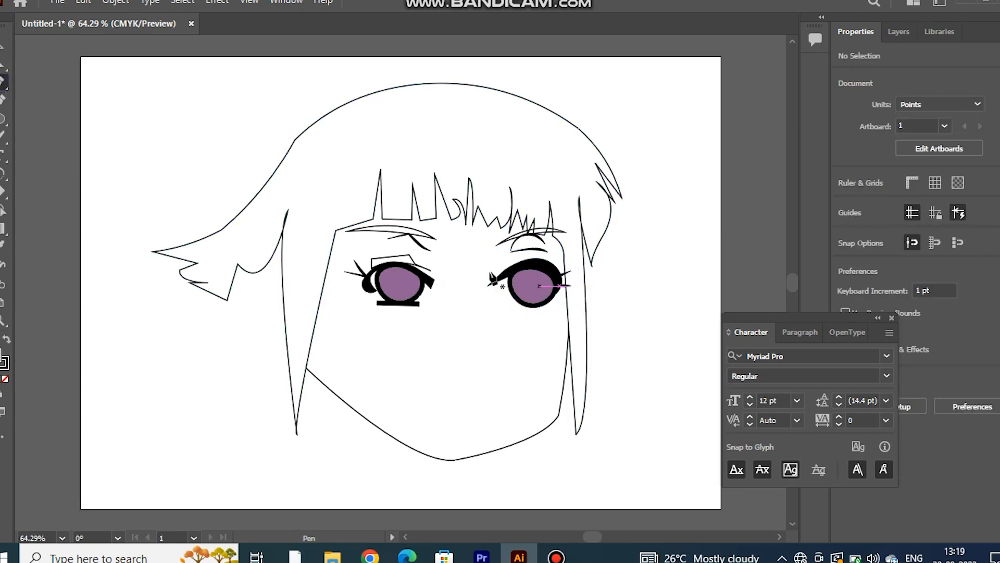
click(486, 270)
mouse_move(482, 310)
mouse_down()
mouse_move(506, 321)
mouse_move(489, 322)
mouse_up()
click(481, 310)
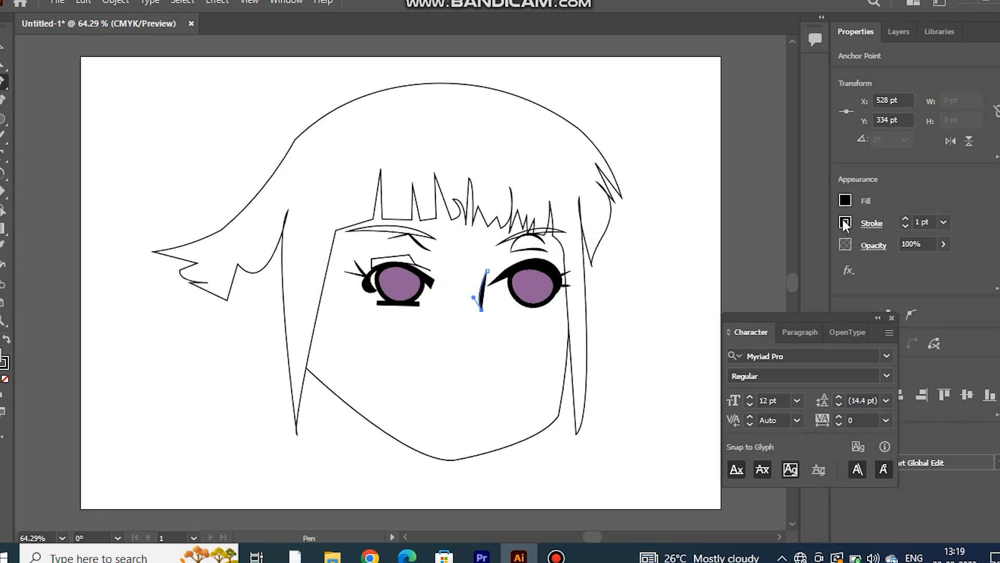
- Give the nose-bridge line a 3 pt stroke with a tapered width profile and remove its fill
click(943, 222)
click(954, 268)
click(871, 223)
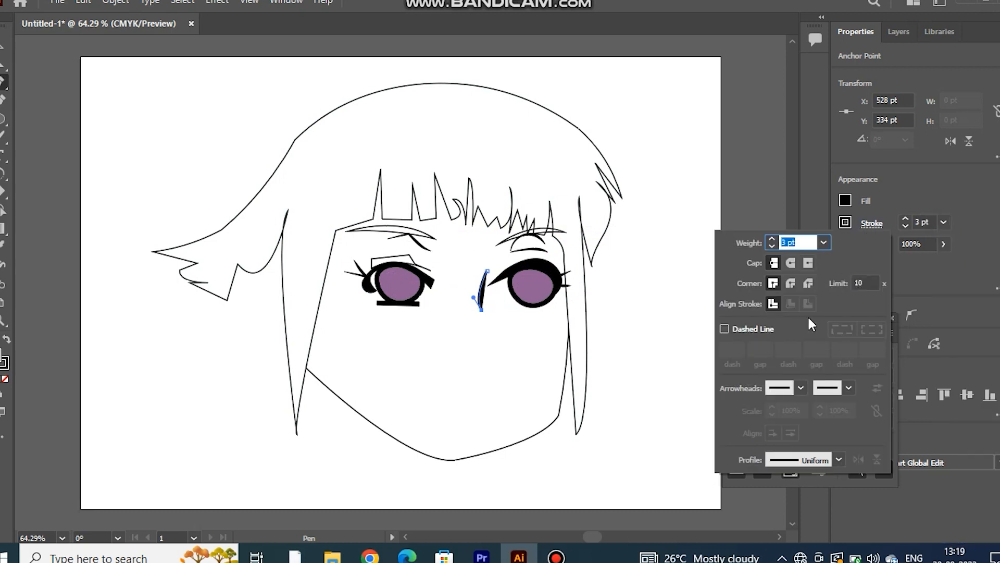
click(835, 460)
click(816, 404)
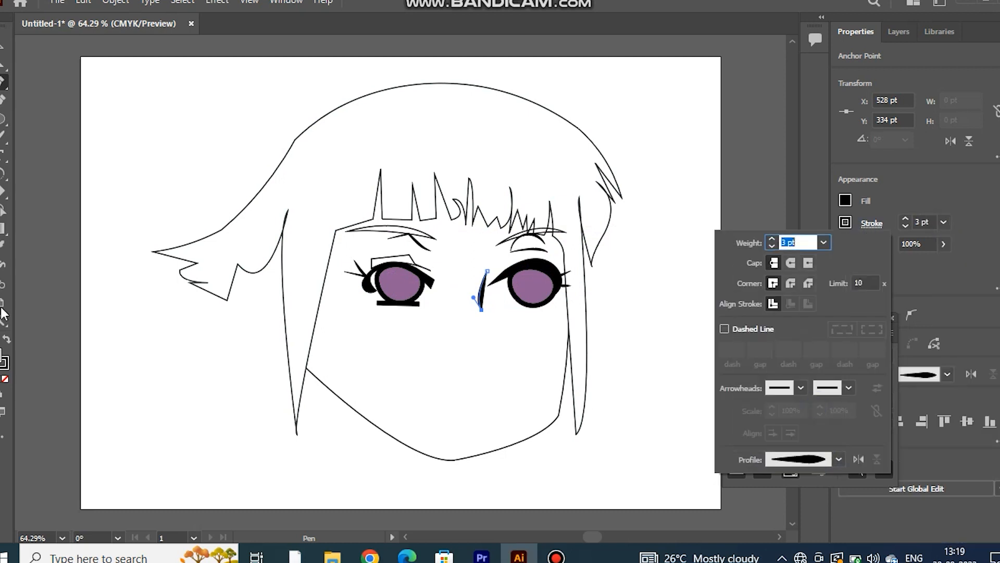
click(6, 361)
click(5, 379)
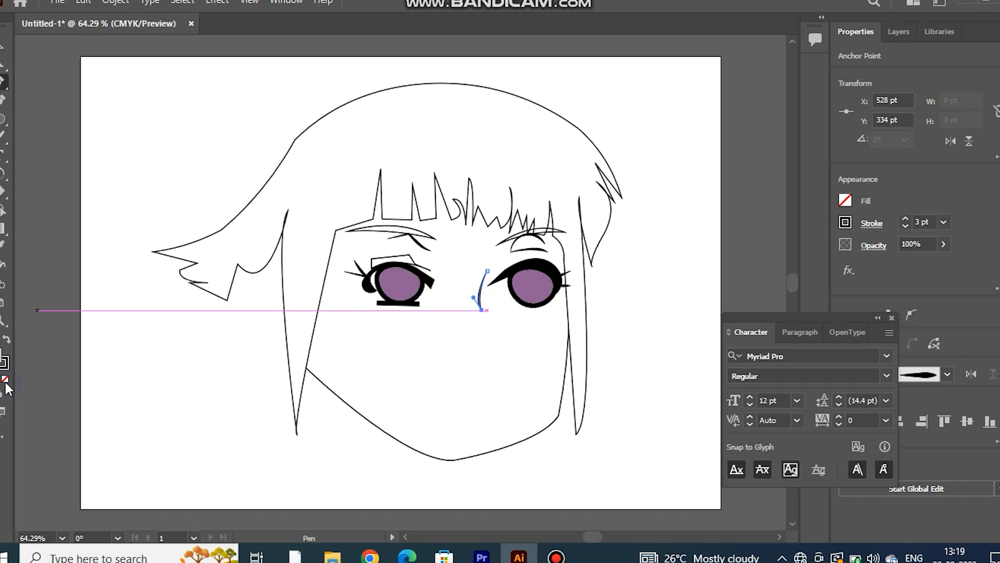
ctrl+click(155, 299)
- Draw a short diagonal line sloping down to the right for the left nostril with the Pen tool
key(p)
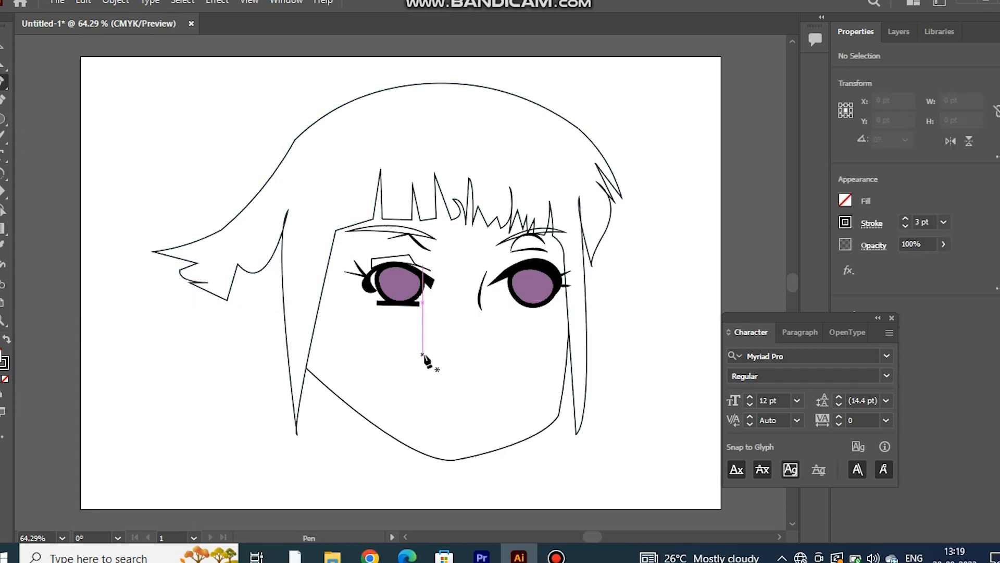
click(423, 367)
click(430, 375)
key(backslash)
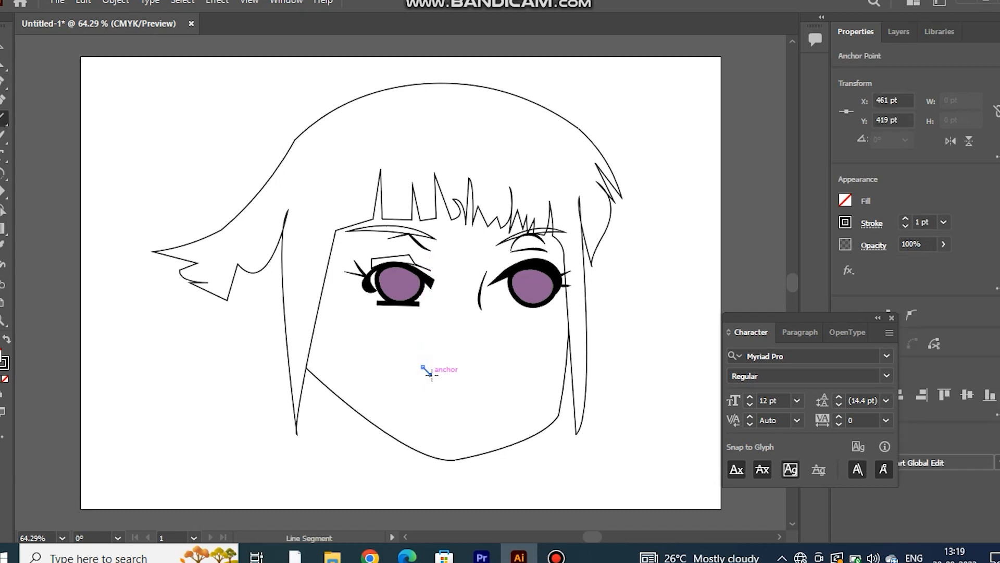
click(468, 373)
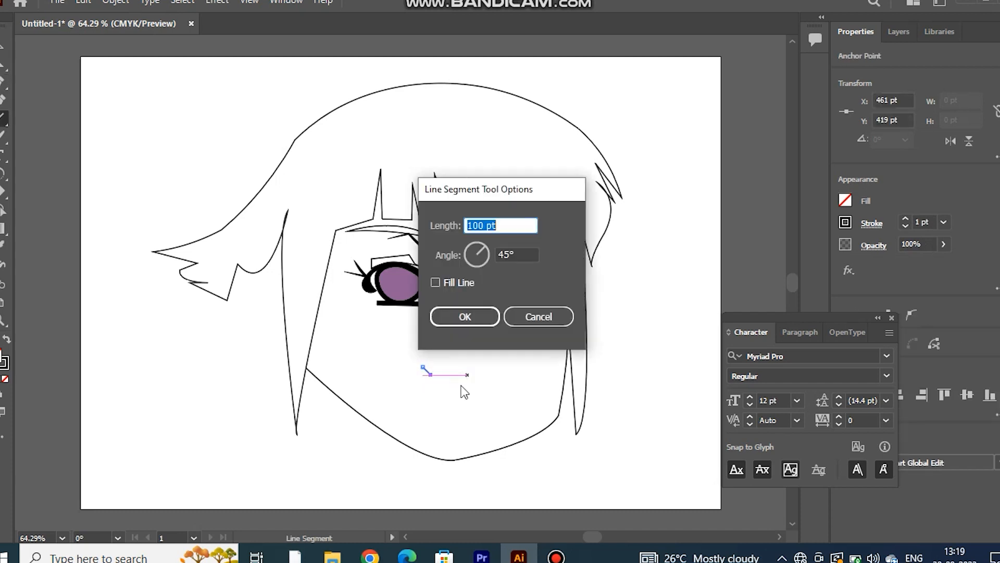
click(511, 315)
click(458, 386)
click(475, 320)
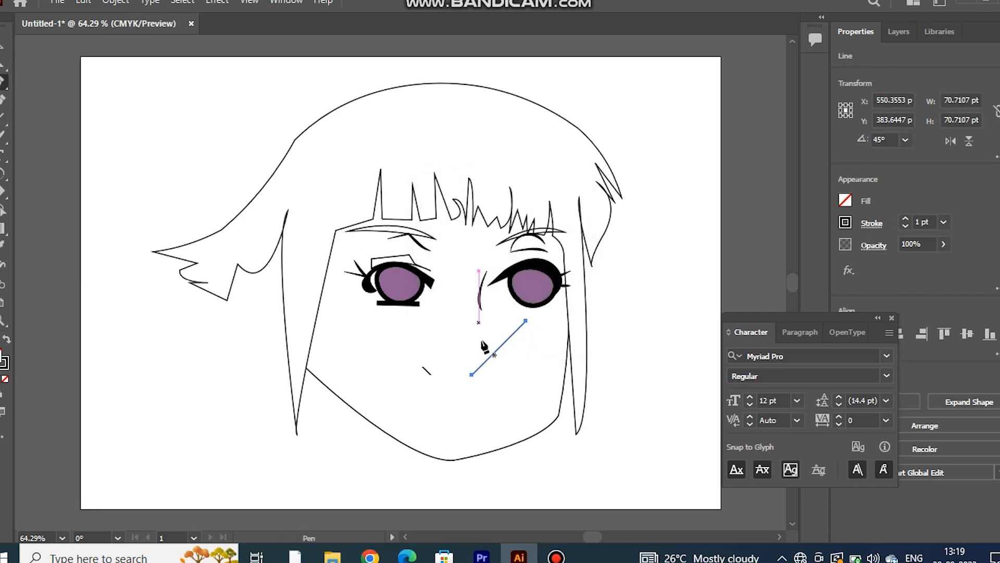
key(ctrl+z)
- Draw a short mirrored diagonal line for the right nostril and group it with the left one, about 54 by 23 pt overall
key(p)
drag(464, 374, 457, 385)
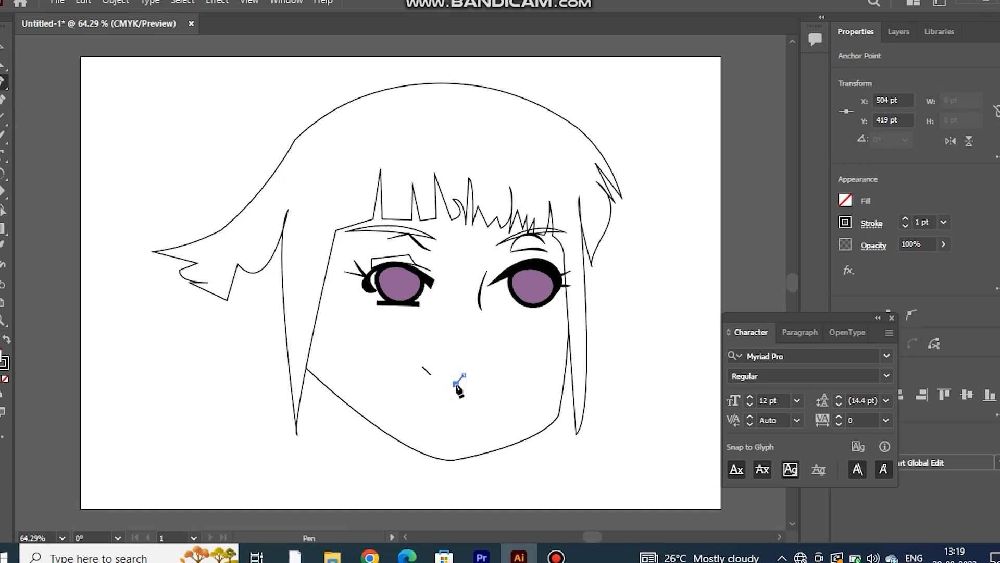
click(423, 368)
key(ctrl+z)
key(v)
shift+click(426, 371)
key(ctrl+g)
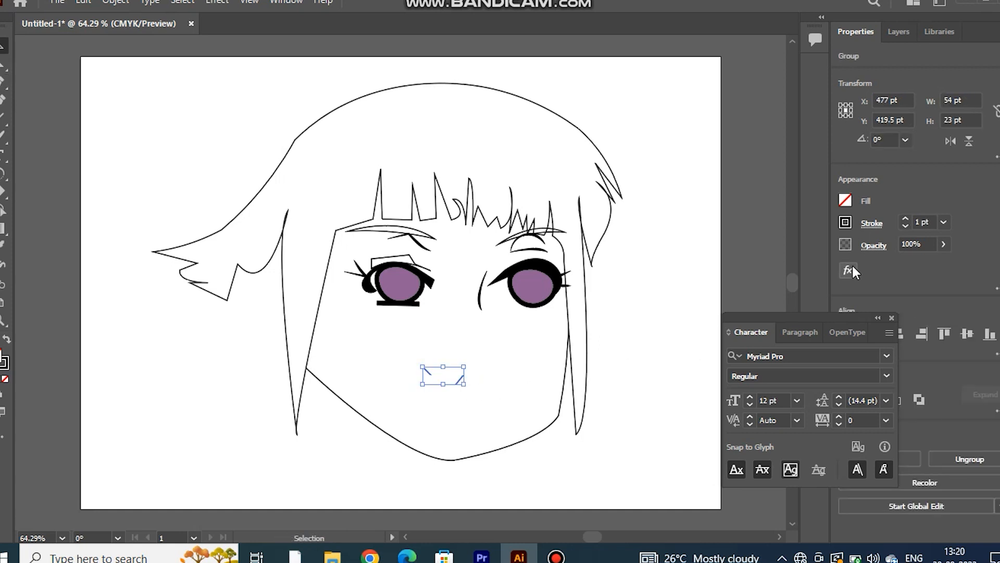
- Apply a tapered width profile and a 3 pt stroke to the nostril group
click(872, 223)
click(839, 458)
click(808, 396)
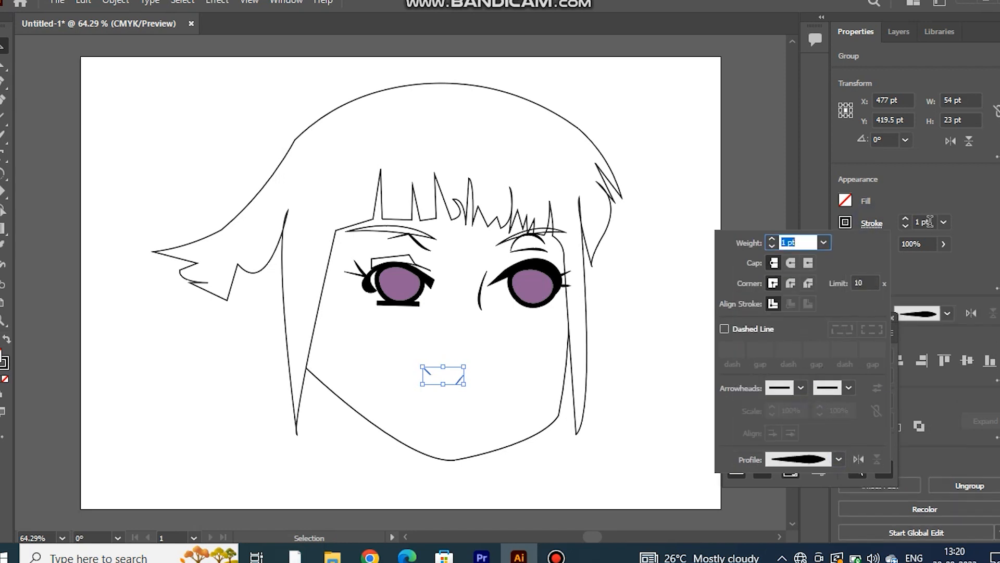
click(943, 221)
click(955, 268)
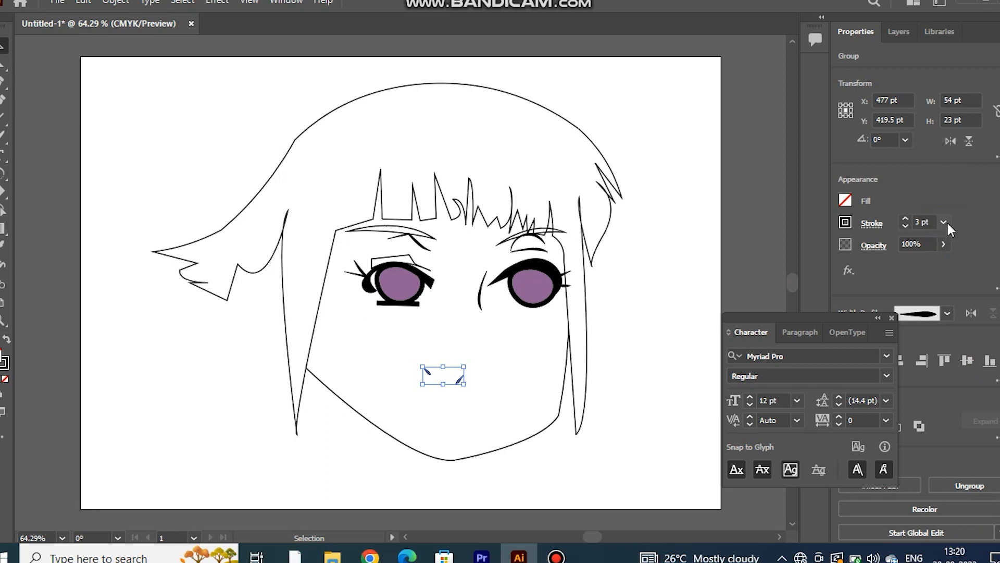
click(678, 314)
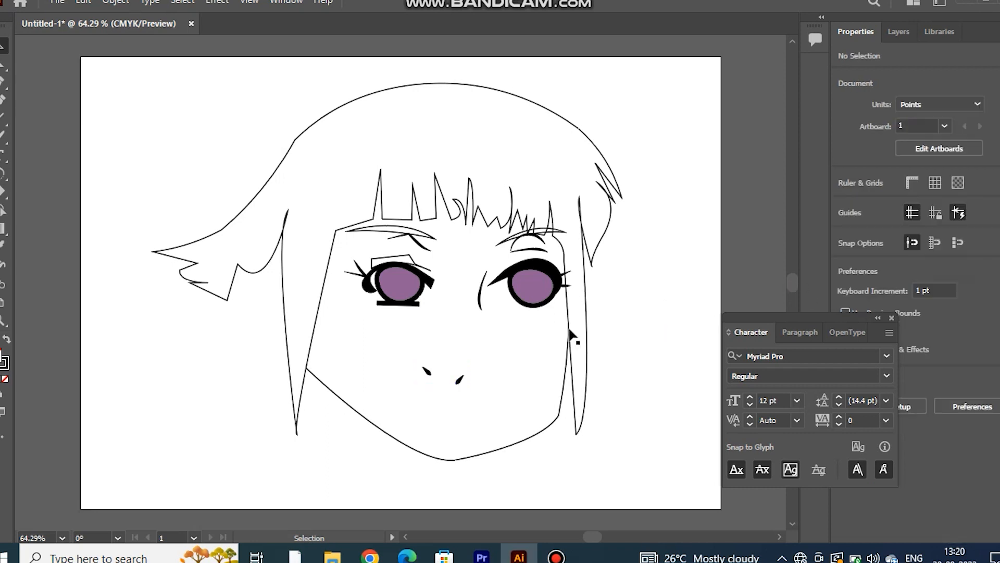
- Draw two short arched lip lines side by side beneath the nostrils, spanning about 117 pt together
click(4, 90)
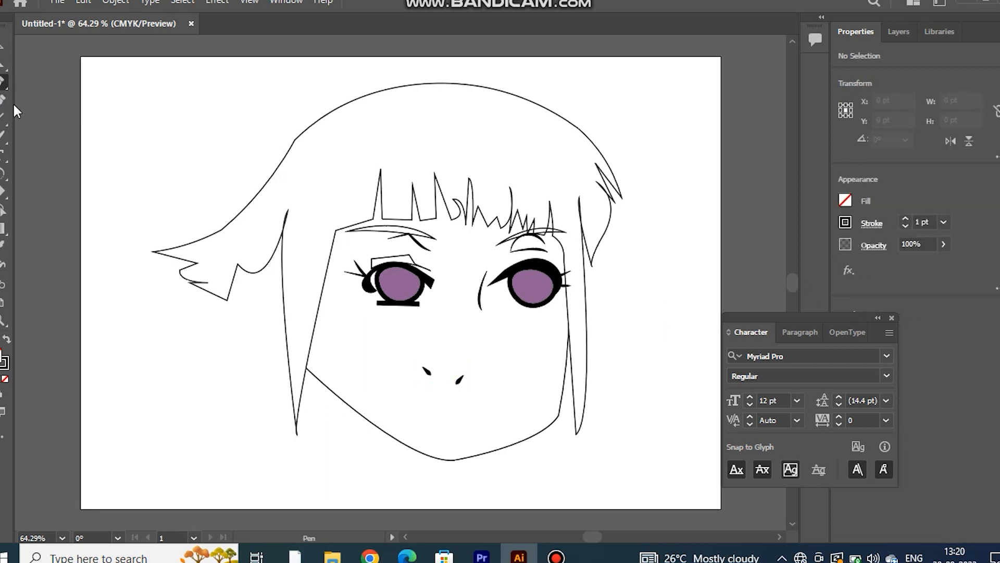
click(398, 400)
mouse_move(431, 401)
mouse_down()
mouse_move(446, 407)
mouse_move(437, 404)
mouse_up()
key(Escape)
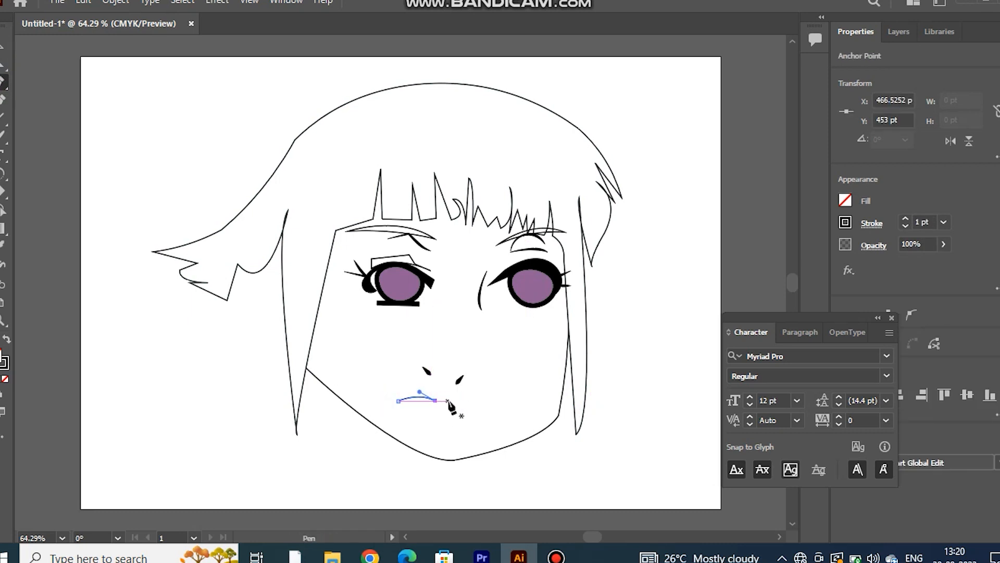
click(449, 401)
drag(486, 400, 500, 411)
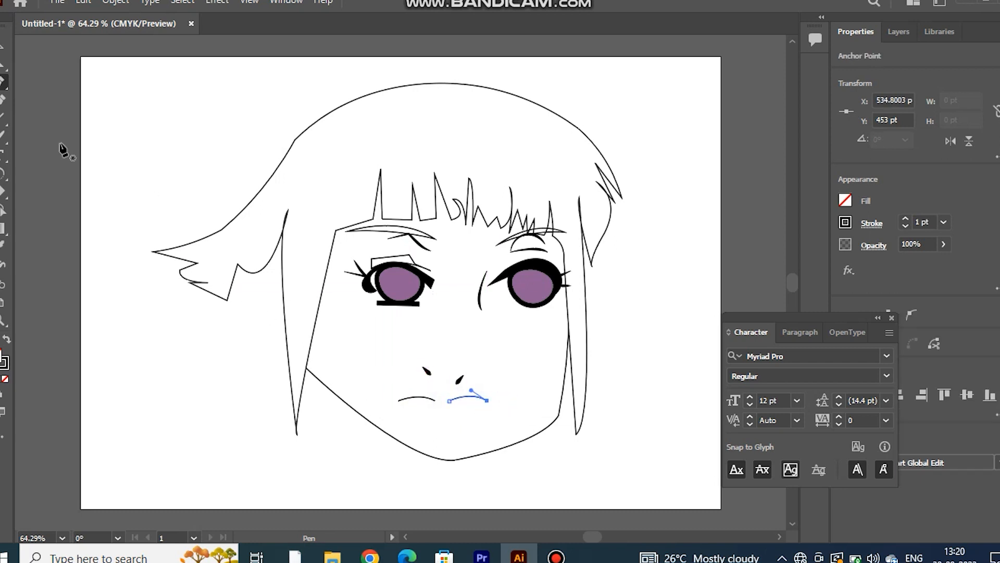
- Set both arched lip lines to a 5 pt stroke weight
click(6, 51)
shift+click(417, 398)
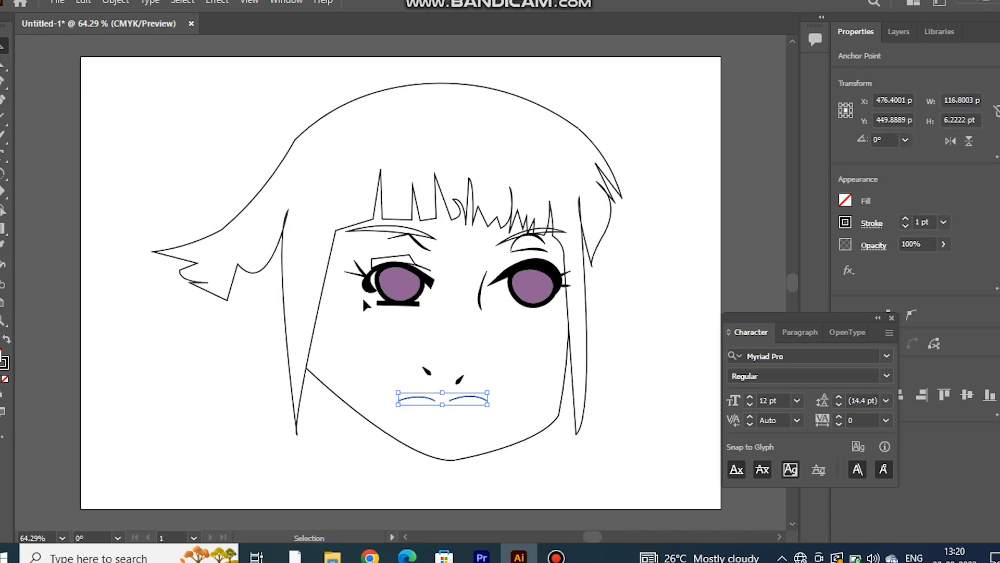
click(944, 222)
click(953, 307)
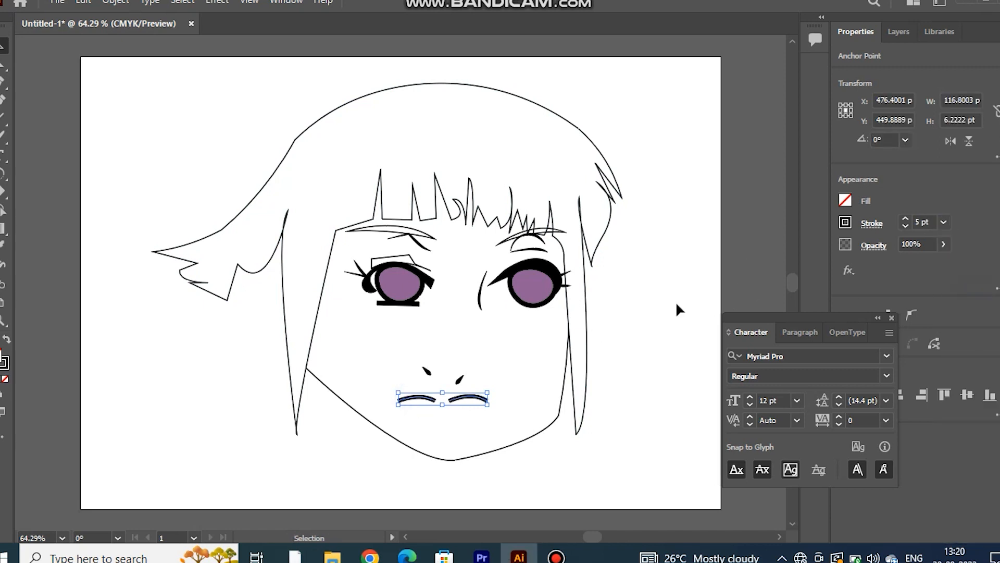
- Move the two lip lines about 10 pt lower on the face, one after the other
click(630, 315)
click(451, 401)
drag(451, 401, 402, 404)
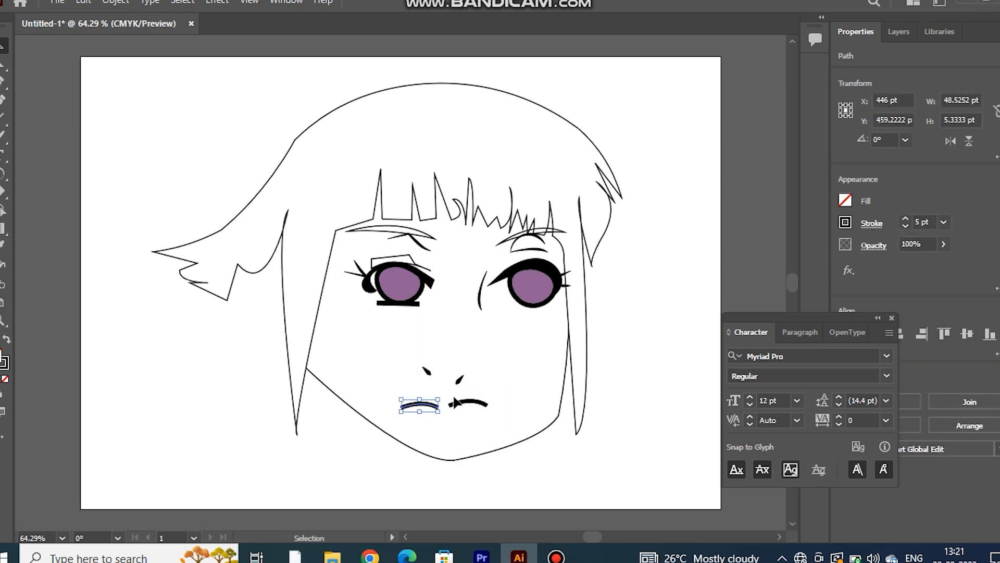
drag(463, 400, 463, 404)
click(650, 373)
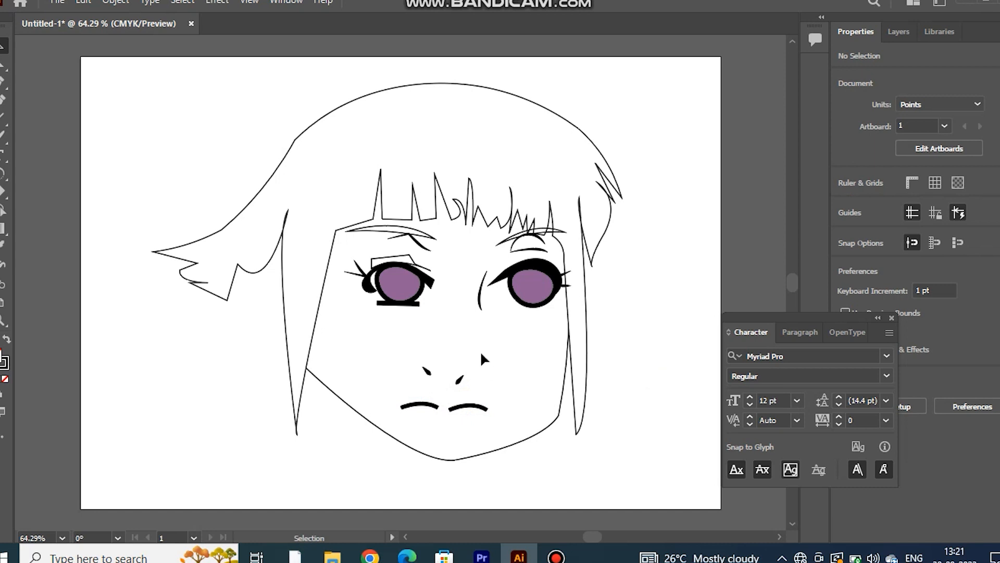
- Reshape the face outline with the Curvature tool, lowering the chin point about 12 pt and smoothing the jaw curve beside it
click(350, 396)
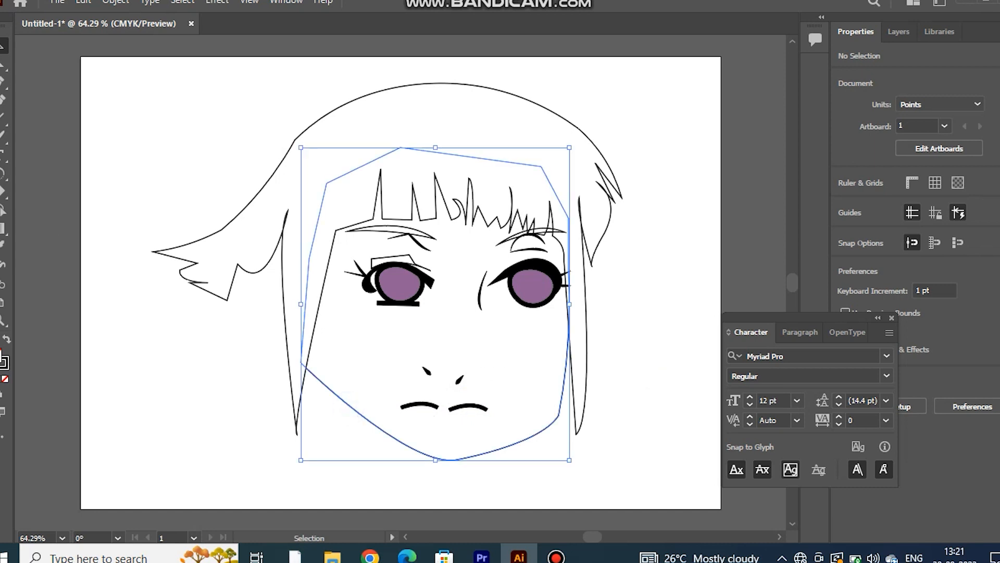
key(shift+grave)
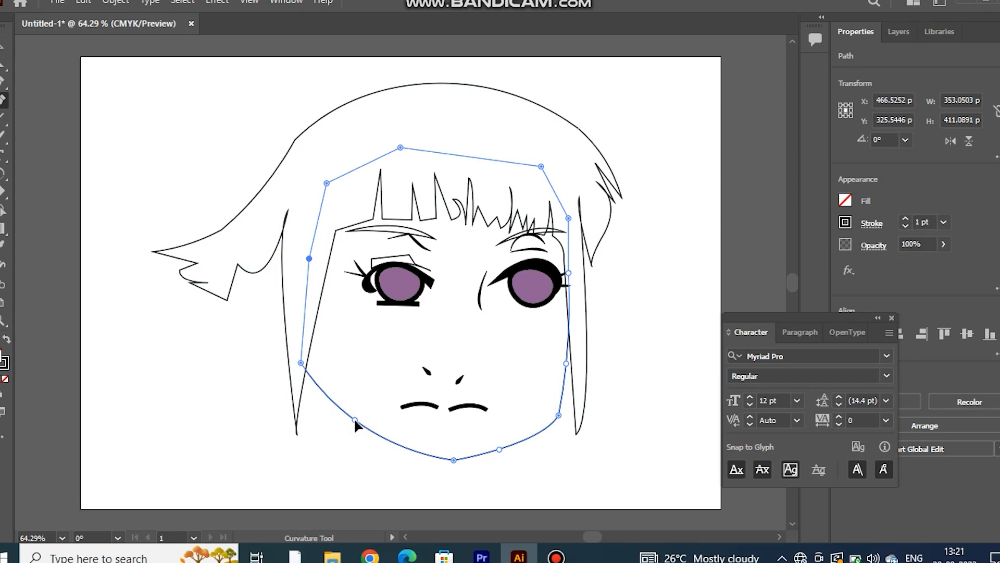
drag(454, 461, 452, 468)
drag(534, 429, 501, 454)
key(v)
click(149, 99)
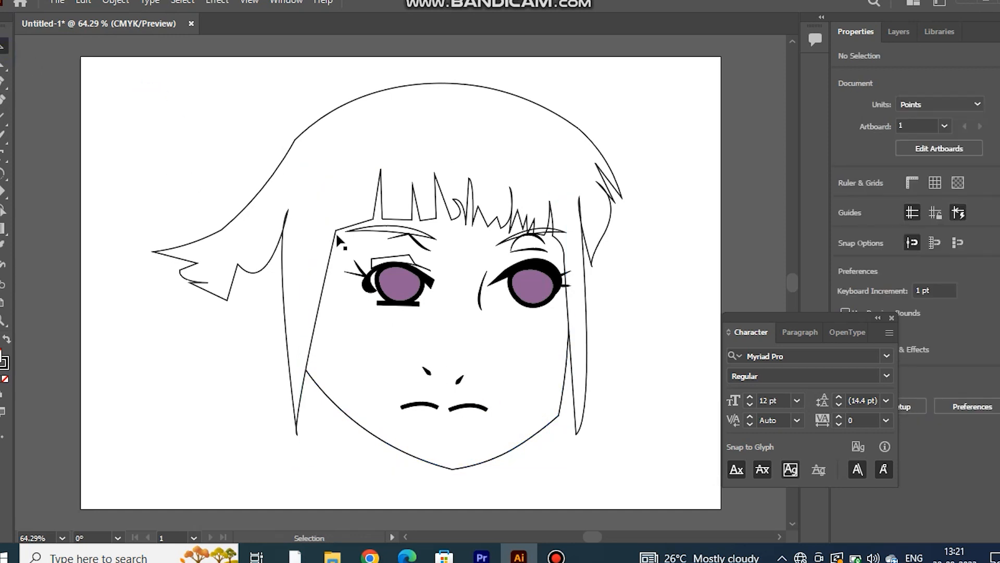
- Flatten the arches of both lip lines, making the first one straight and reducing the curve of the second
click(415, 405)
click(3, 100)
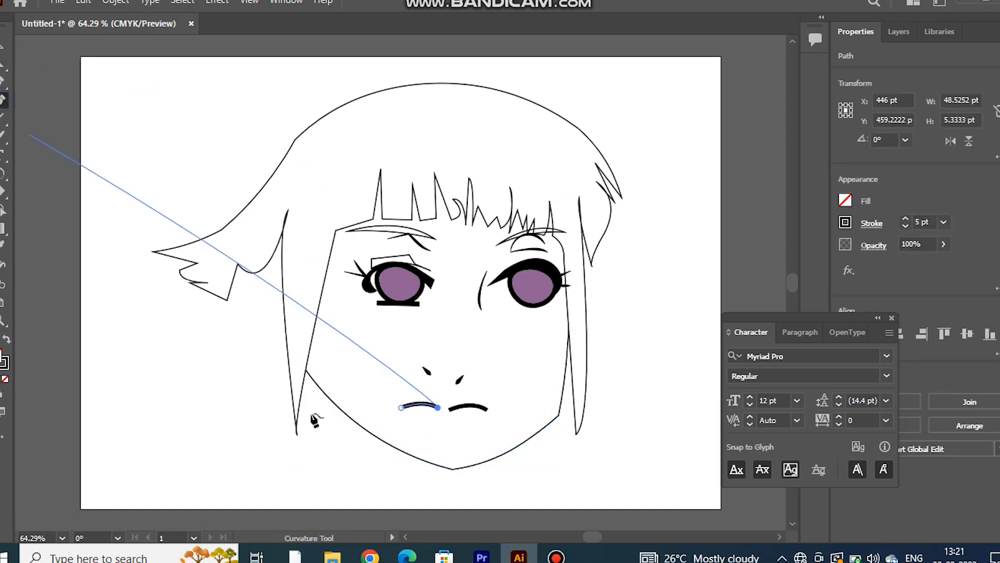
drag(415, 404, 416, 408)
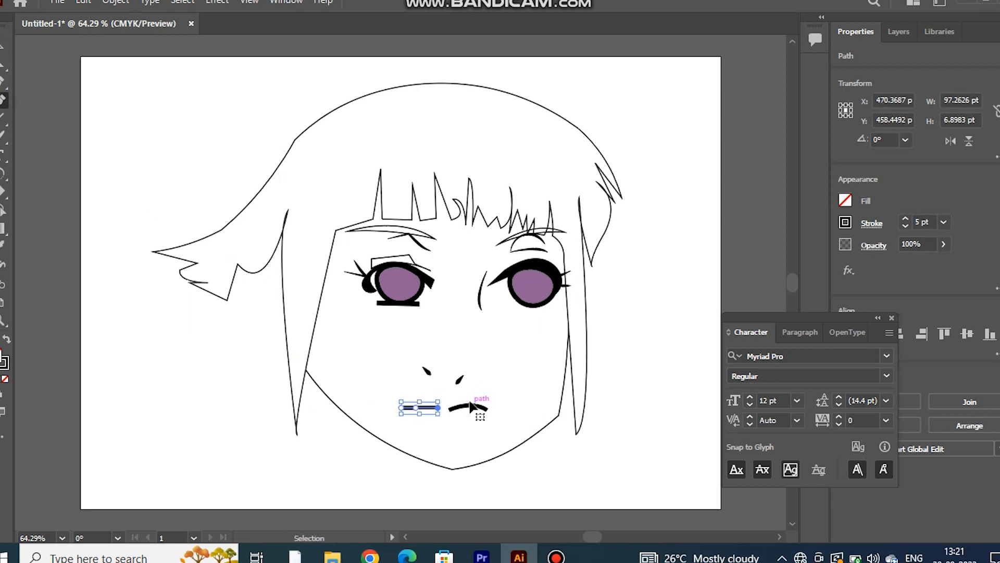
key(v)
click(472, 405)
key(p)
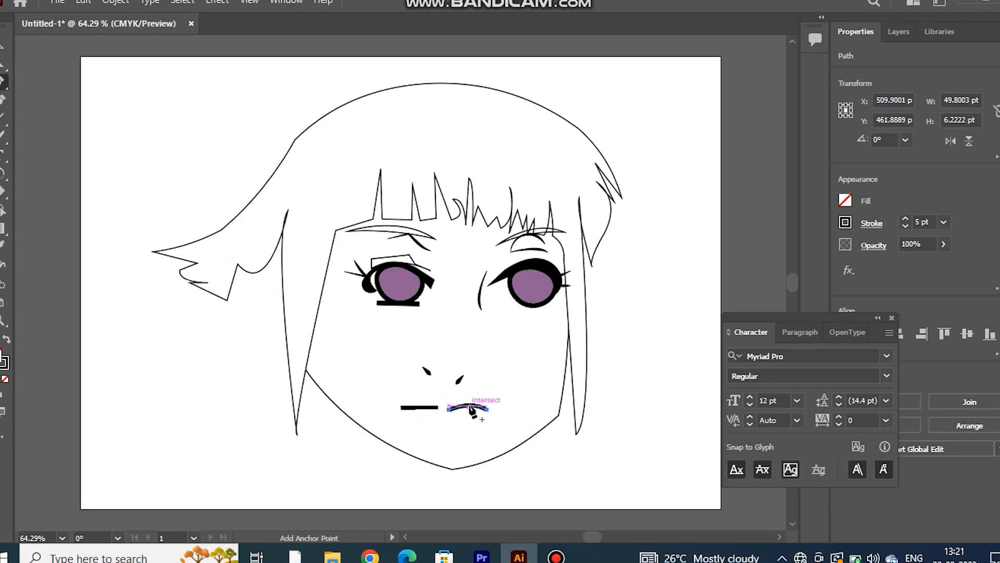
click(470, 405)
click(470, 405)
click(153, 207)
- Round the jaw outward on the long-haired side and pull the chin point slightly lower with the Curvature tool
click(388, 449)
key(shift+grave)
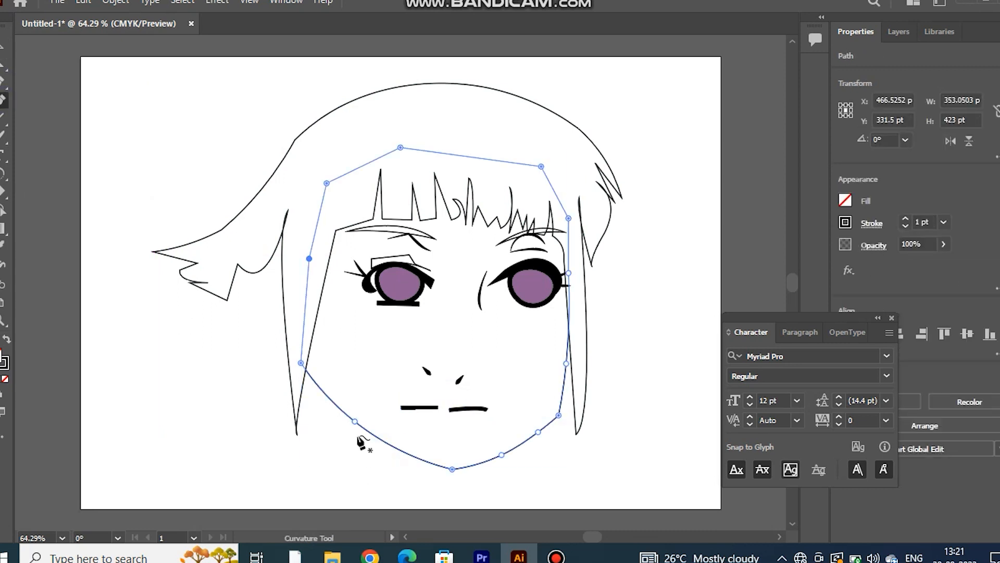
drag(355, 421, 351, 428)
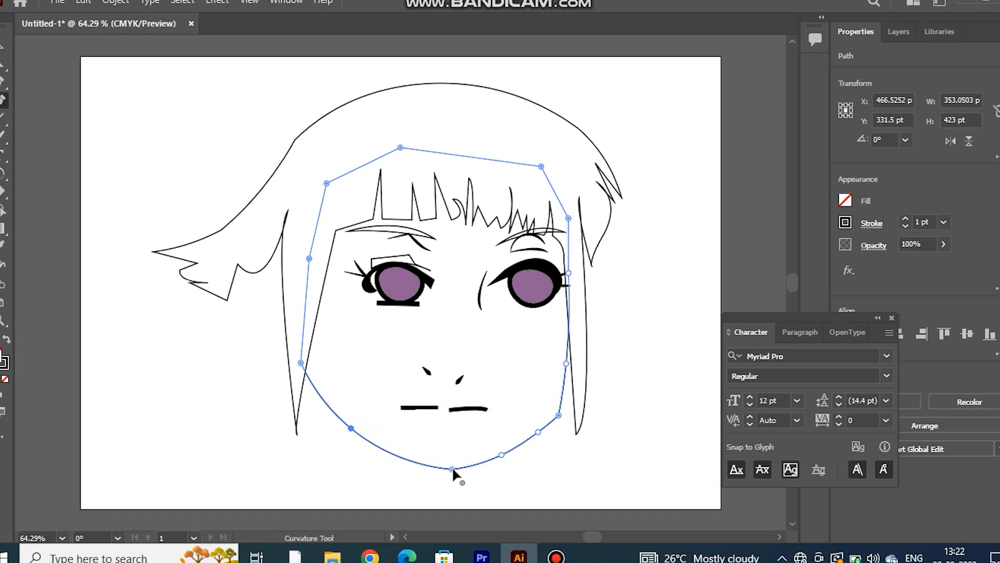
drag(452, 469, 453, 475)
click(3, 46)
click(84, 133)
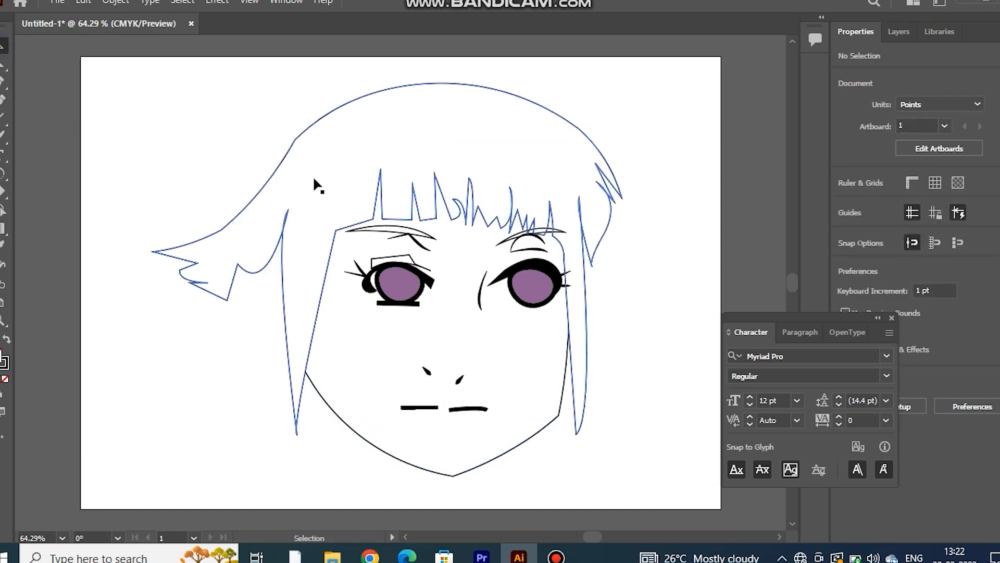
click(4, 81)
mouse_move(283, 276)
mouse_down()
mouse_move(246, 264)
mouse_move(264, 269)
mouse_up()
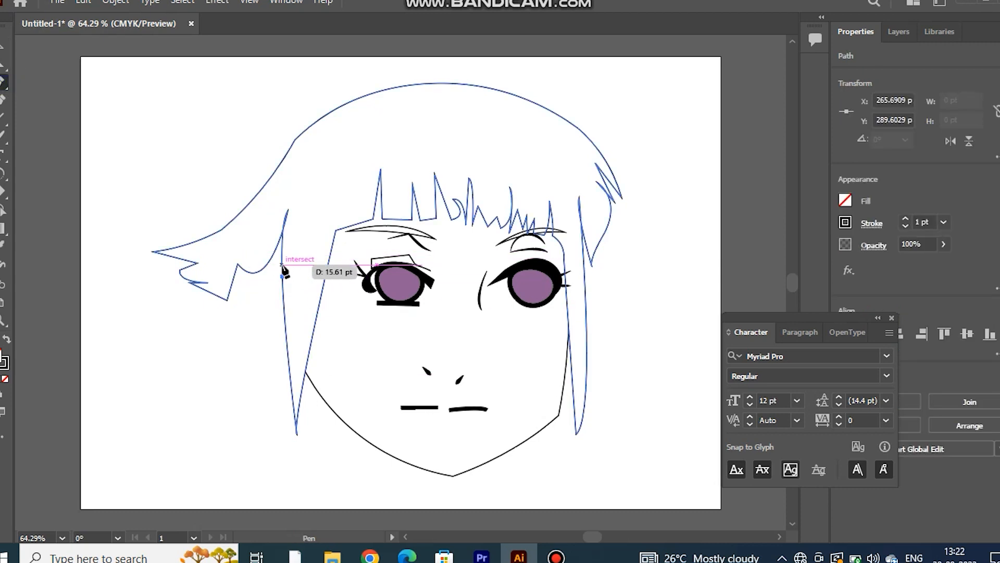
key(ctrl+z)
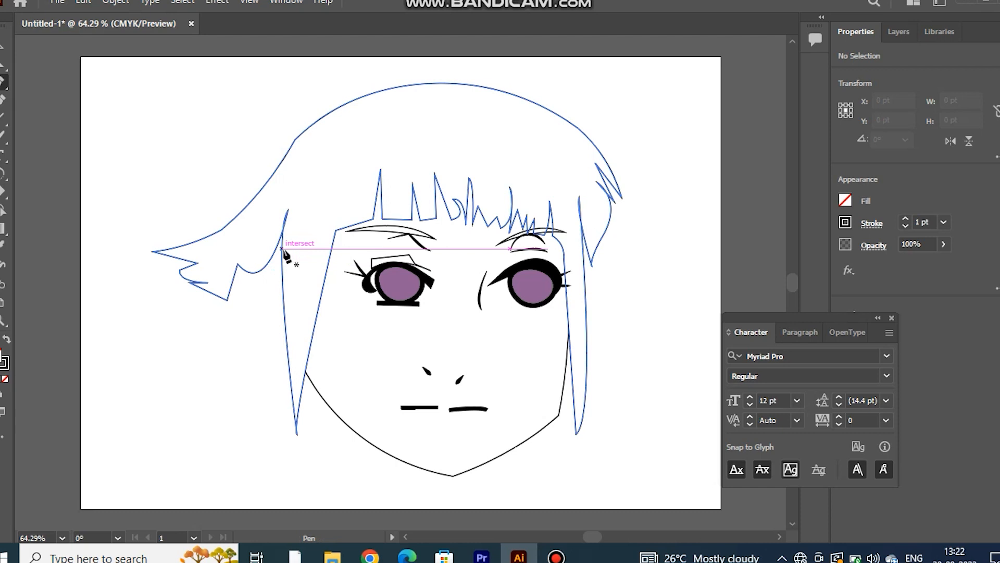
- Draw a closed ear shape, about 68 by 139 pt, between the flared hair tip and the side lock with the Pen tool
drag(276, 260, 238, 294)
click(238, 286)
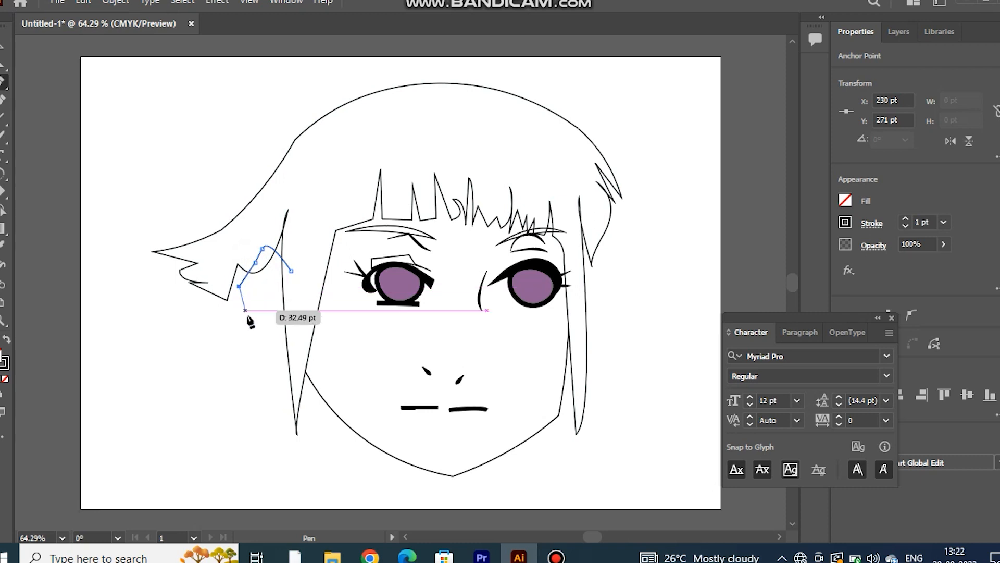
drag(288, 351, 301, 363)
click(287, 351)
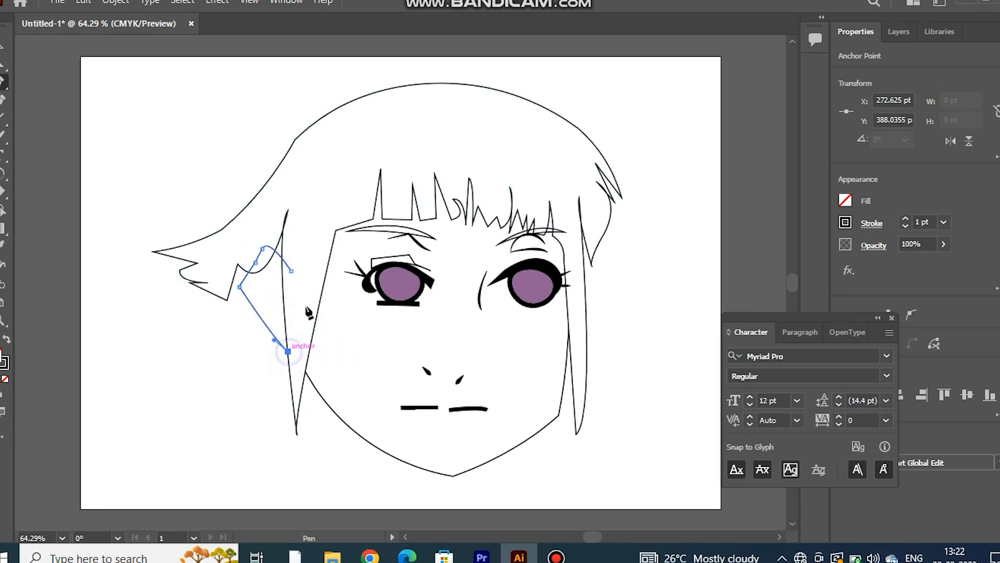
click(291, 270)
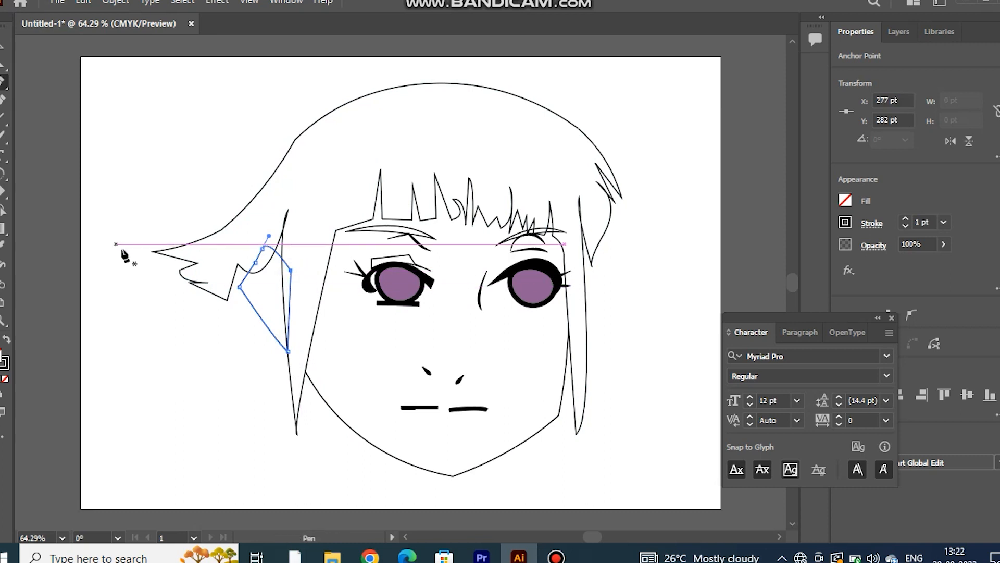
- Fill the ear with a skin brown of C 25, M 44, Y 48 and K 0
click(846, 200)
click(753, 228)
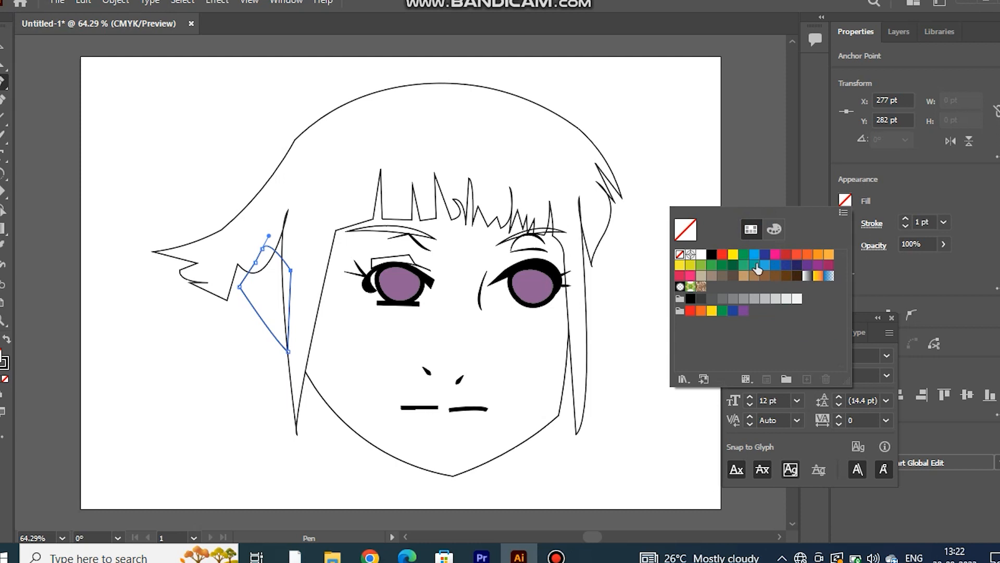
click(703, 276)
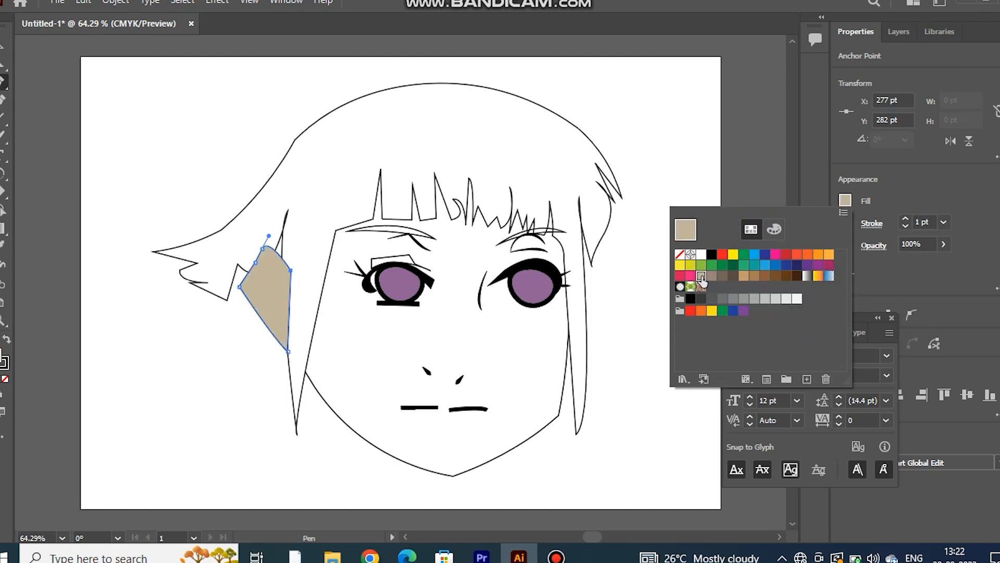
click(711, 276)
click(743, 276)
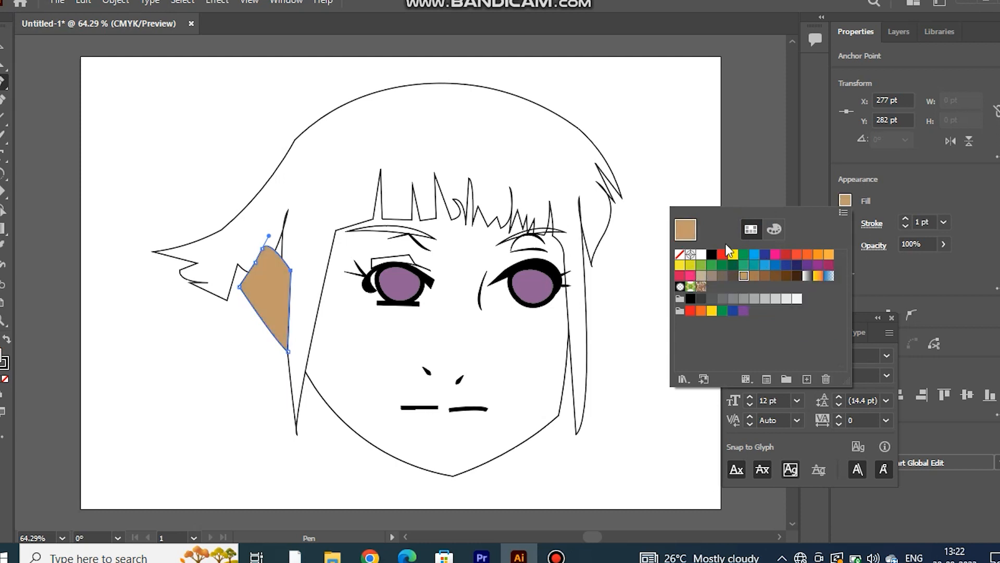
click(773, 228)
drag(737, 276, 758, 276)
click(761, 297)
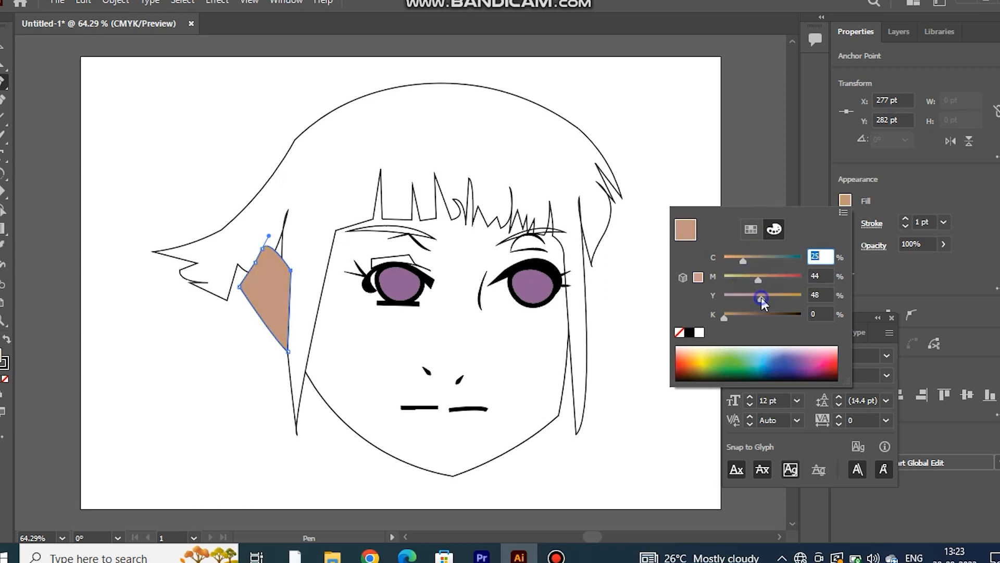
- Send the ear shape to the back of the stacking order
click(3, 47)
right_click(279, 308)
click(265, 291)
key(v)
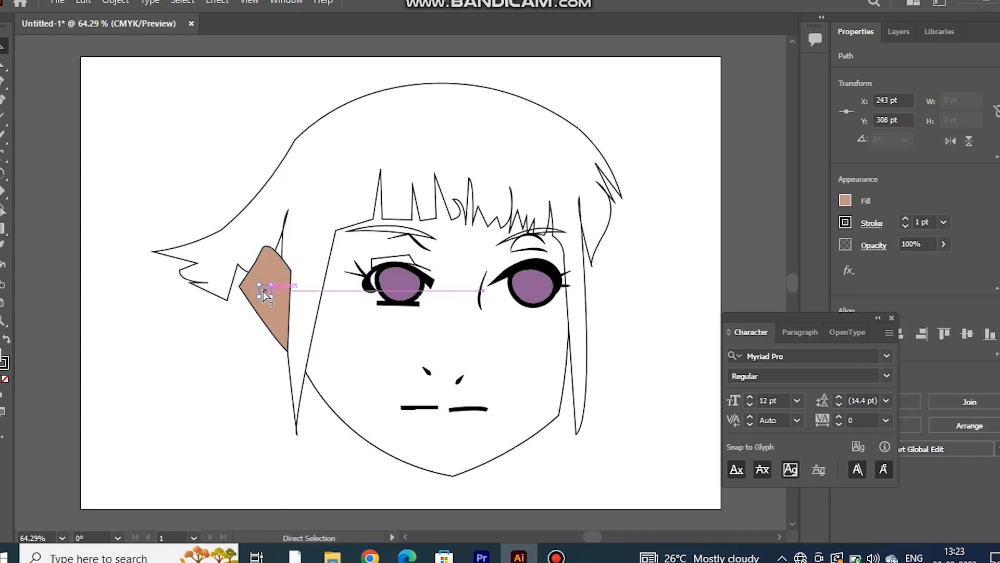
click(264, 291)
right_click(263, 290)
mouse_move(403, 466)
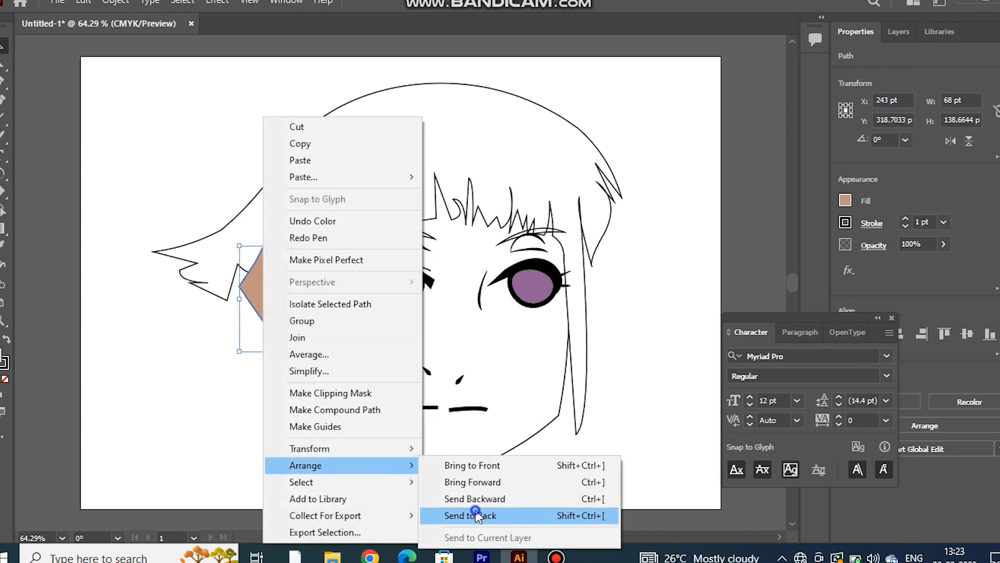
click(475, 515)
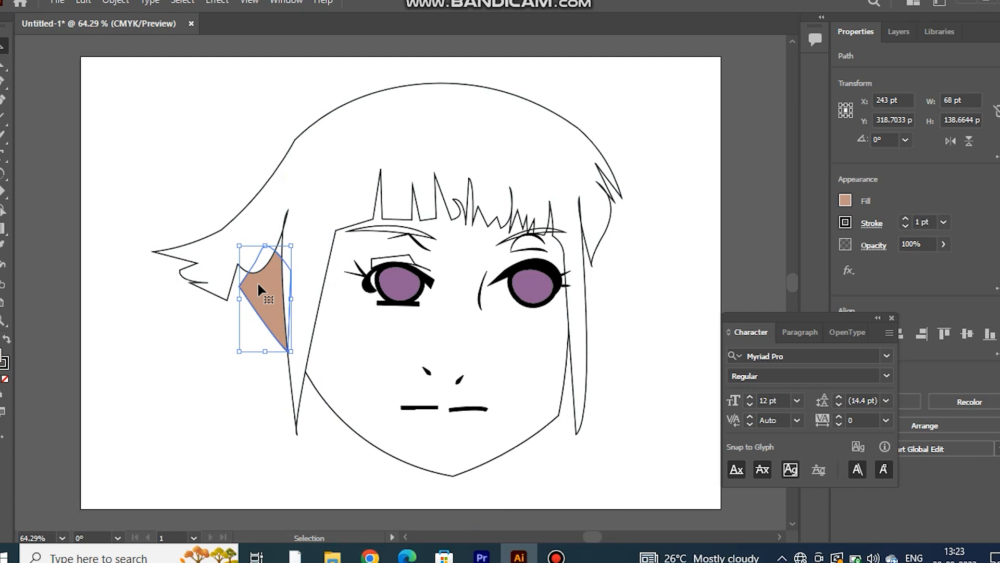
- Bring the ear shape to the front of the stacking order
right_click(271, 289)
mouse_move(404, 466)
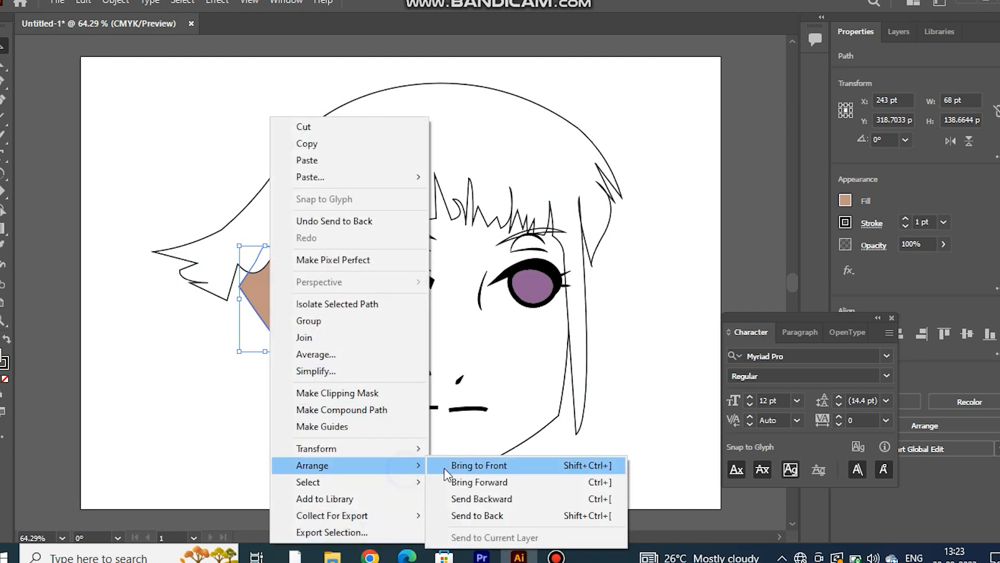
click(444, 466)
click(111, 78)
- Reshape the ear with the Curvature tool, aligning its inner edge with the side lock and curving the outer edge and lobe
click(273, 292)
click(2, 100)
drag(290, 271, 282, 264)
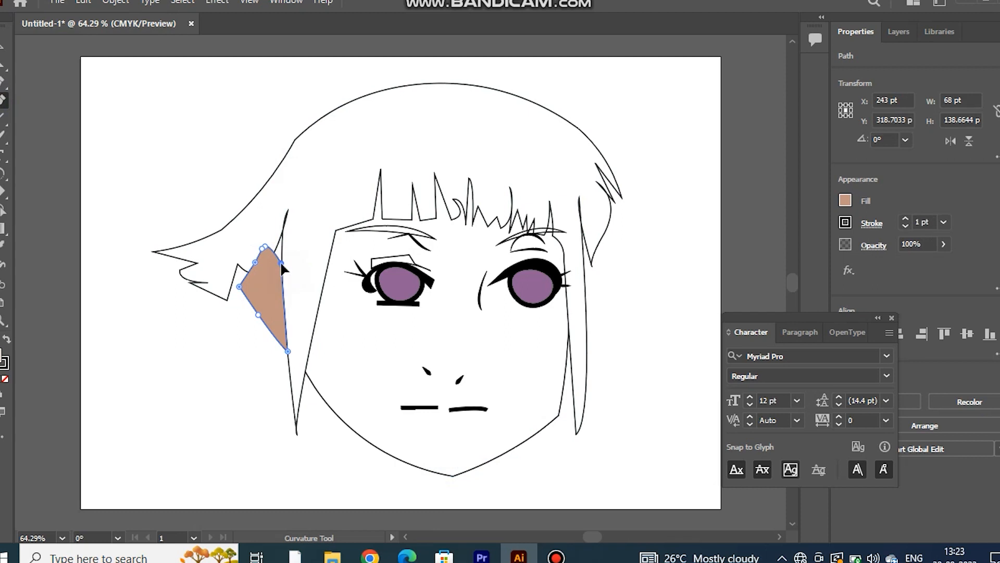
click(257, 314)
drag(271, 336, 265, 339)
click(250, 259)
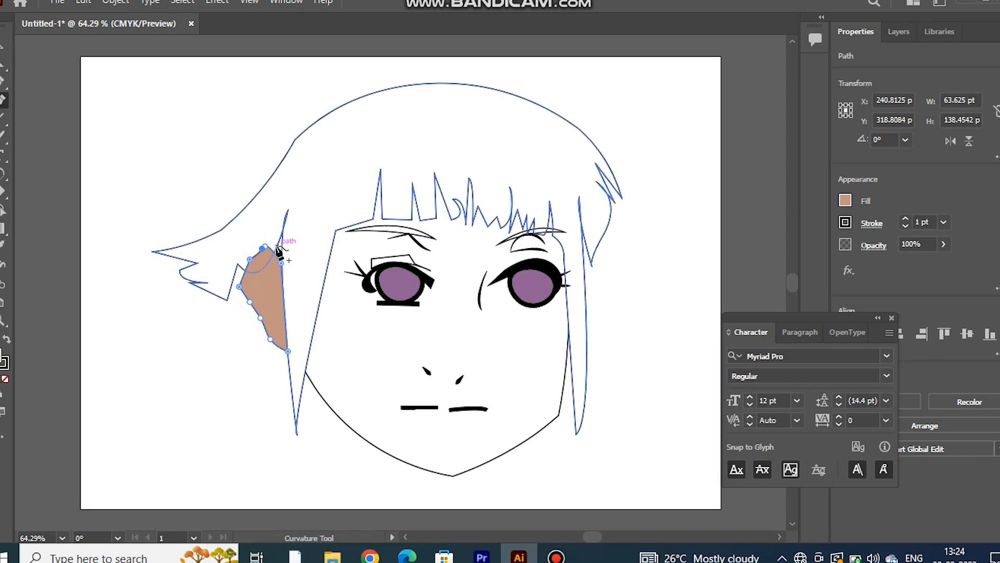
- Adjust the hair outline above the ear so its curve meets the ear's upper inner corner at the side lock
click(278, 248)
drag(277, 248, 282, 263)
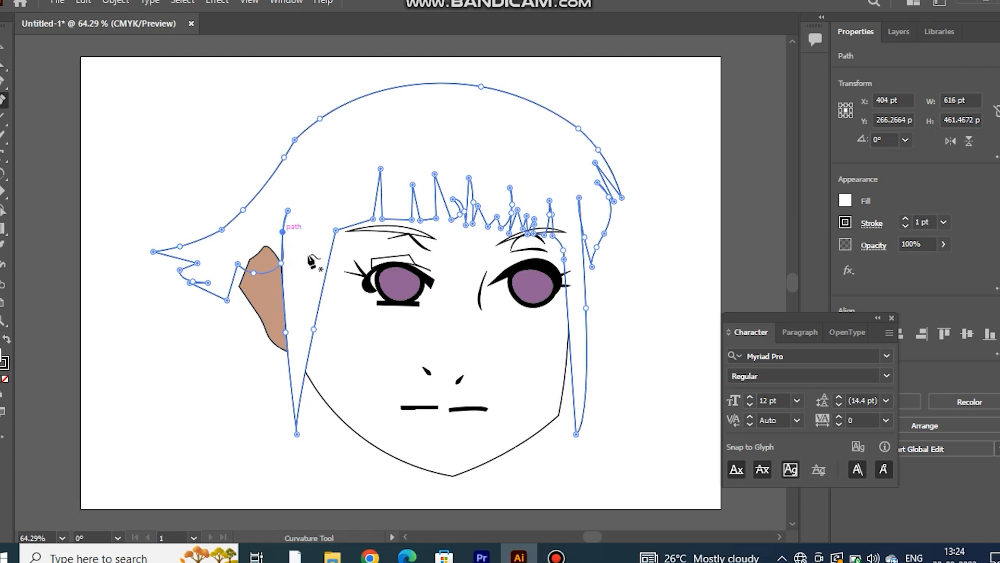
click(3, 46)
click(202, 141)
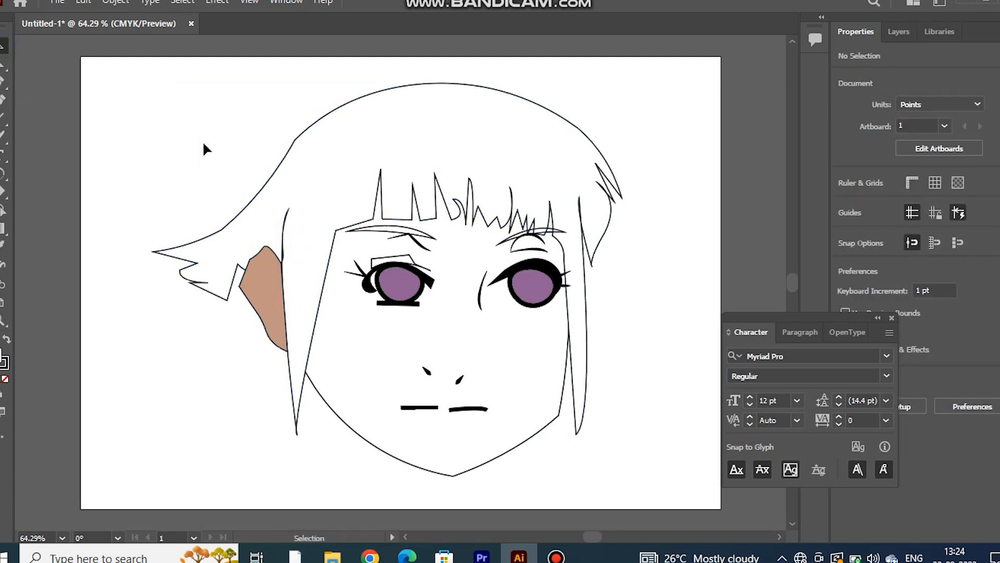
- Draw an S-shaped inner-ear line about 28 by 59 pt inside the ear with the Pen tool
click(2, 80)
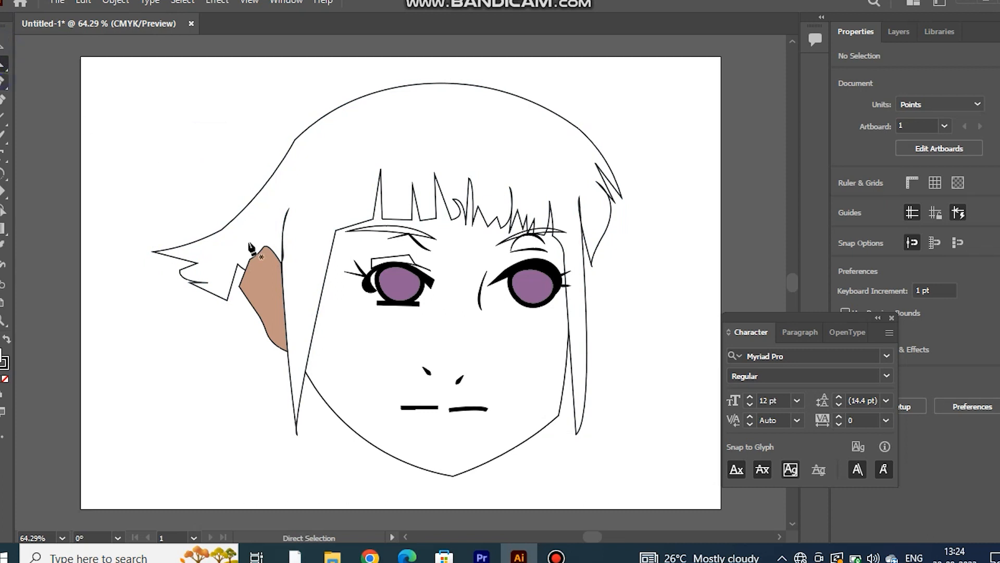
click(263, 266)
click(272, 285)
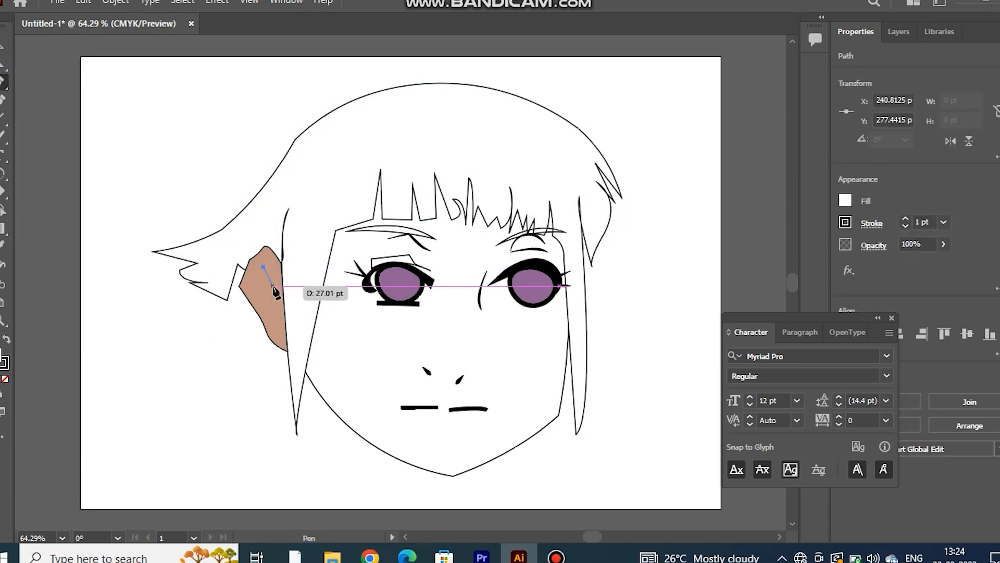
drag(259, 296, 248, 308)
click(272, 285)
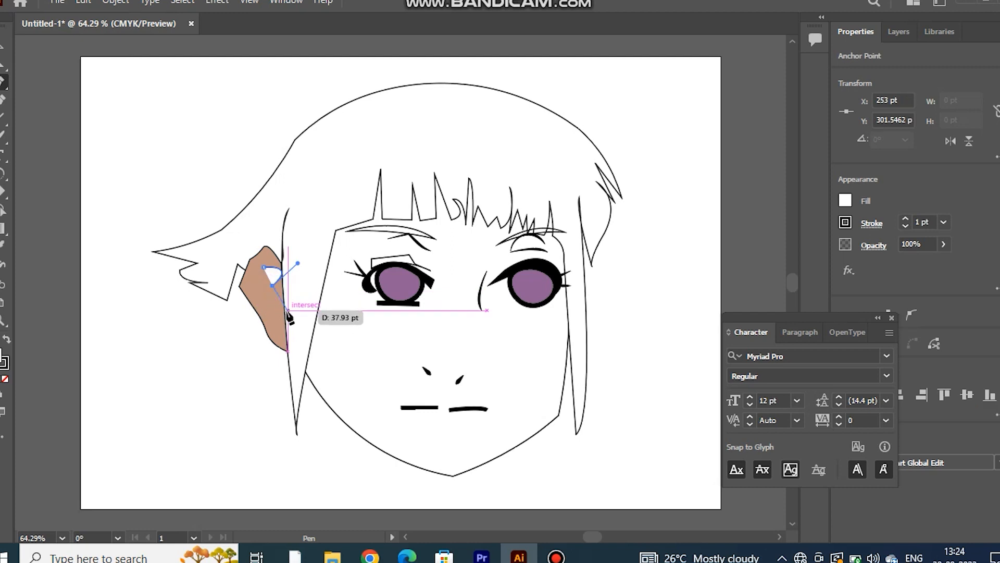
mouse_move(285, 312)
mouse_down()
mouse_move(318, 311)
mouse_move(288, 314)
mouse_up()
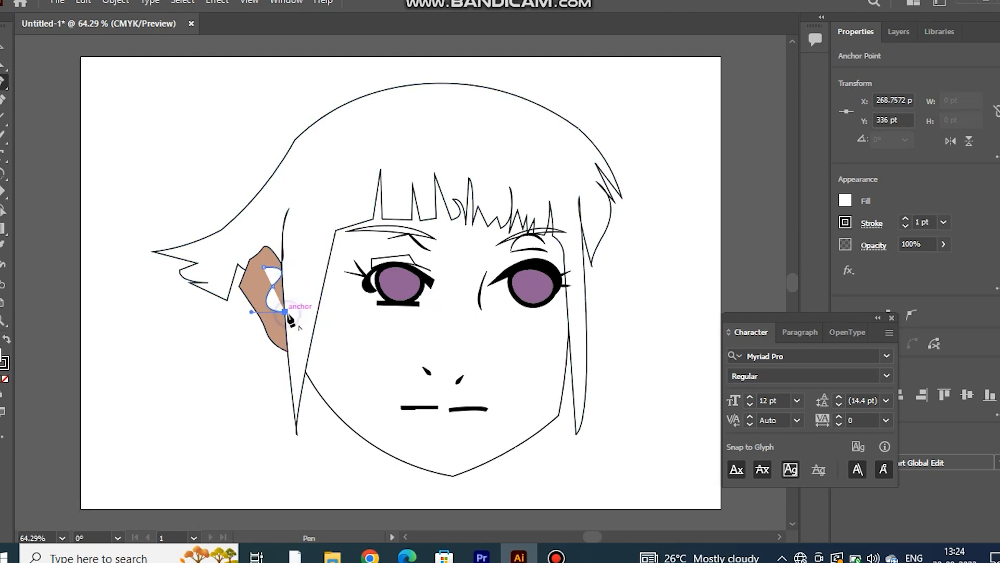
- Apply a 5 pt stroke and a tapered width profile to the inner-ear line
click(943, 222)
click(963, 295)
click(879, 225)
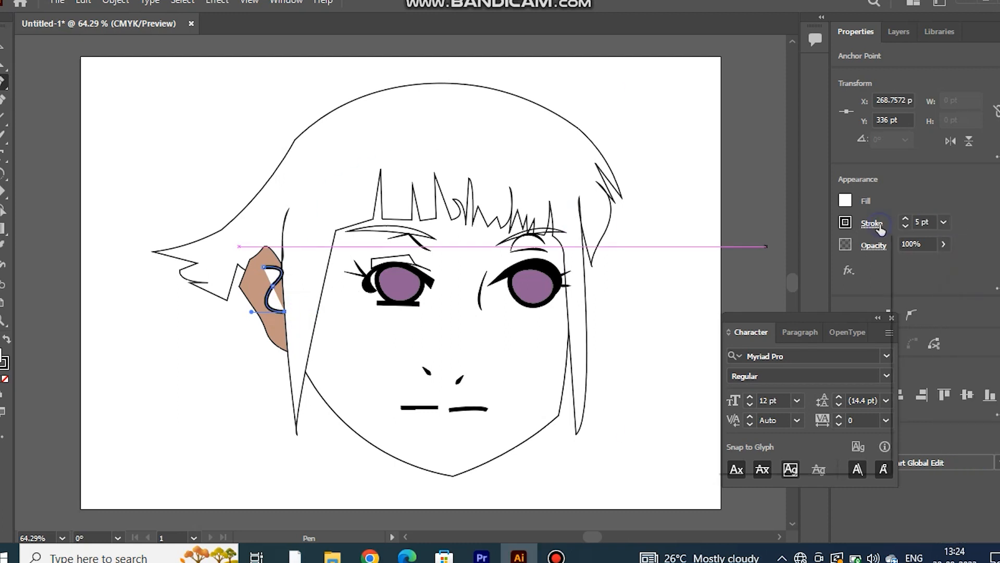
click(5, 47)
click(133, 103)
key(ctrl+z)
key(v)
click(133, 103)
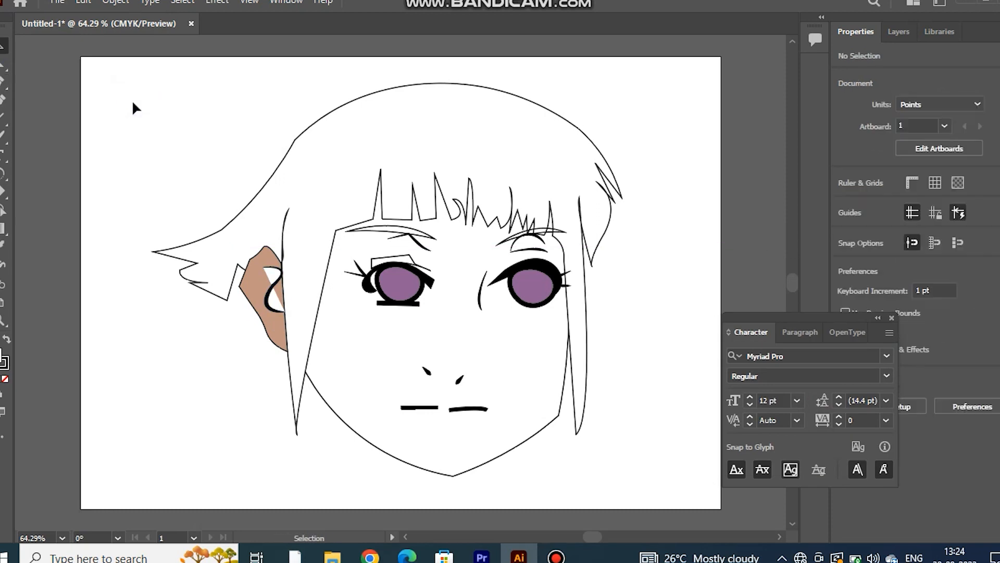
- Remove the white fill from the inner-ear line, keeping only its stroke
click(272, 289)
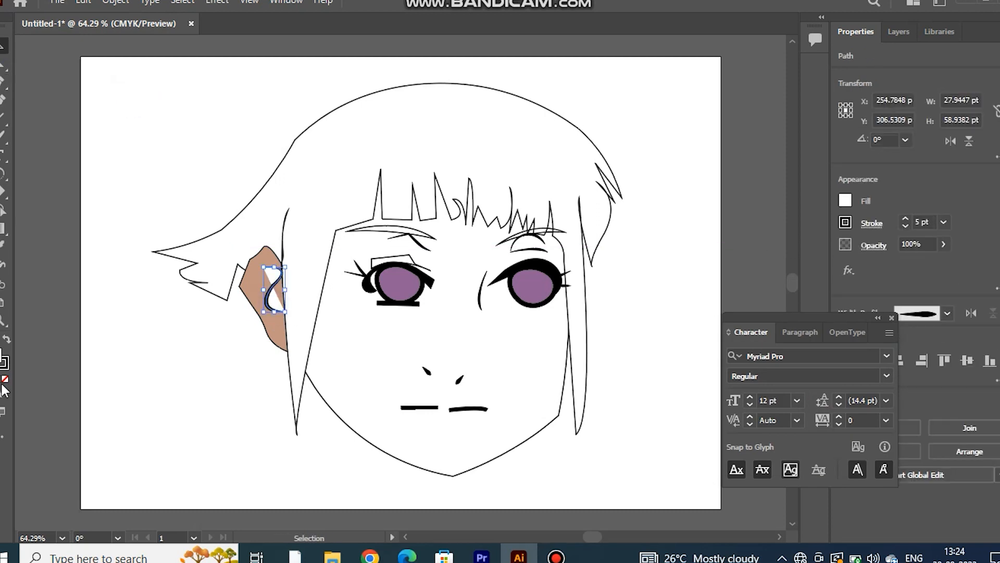
click(42, 341)
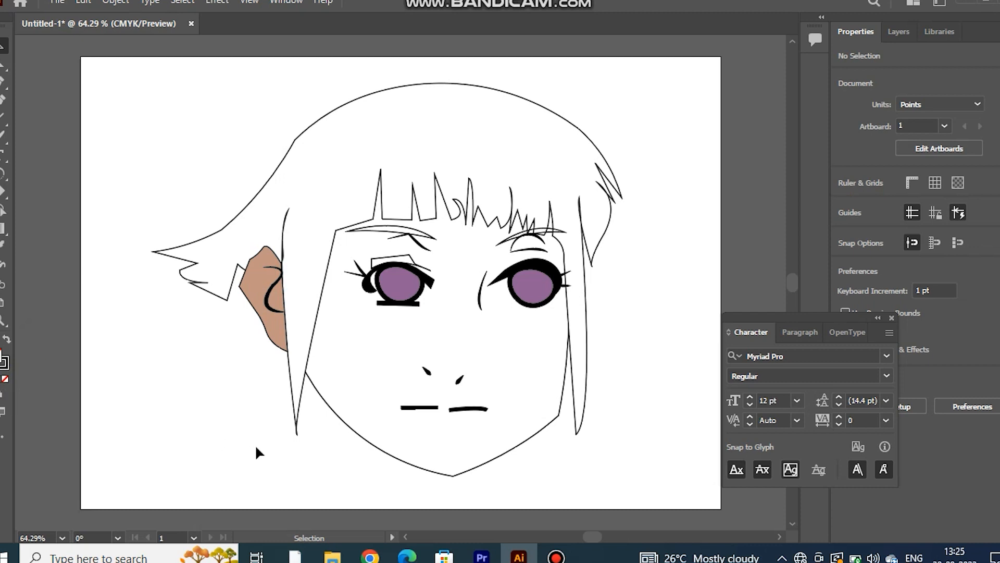
click(2, 83)
click(564, 379)
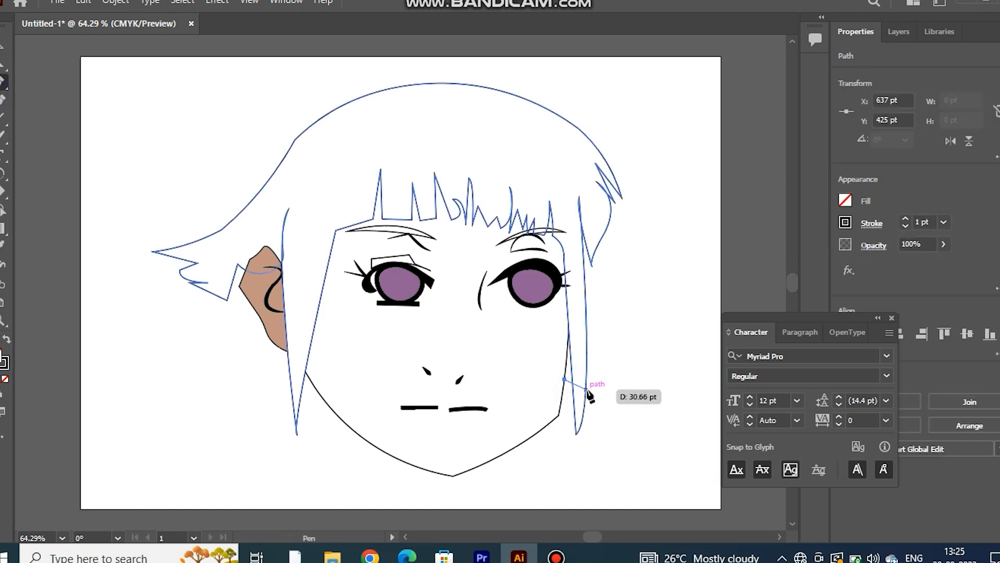
drag(585, 384, 583, 328)
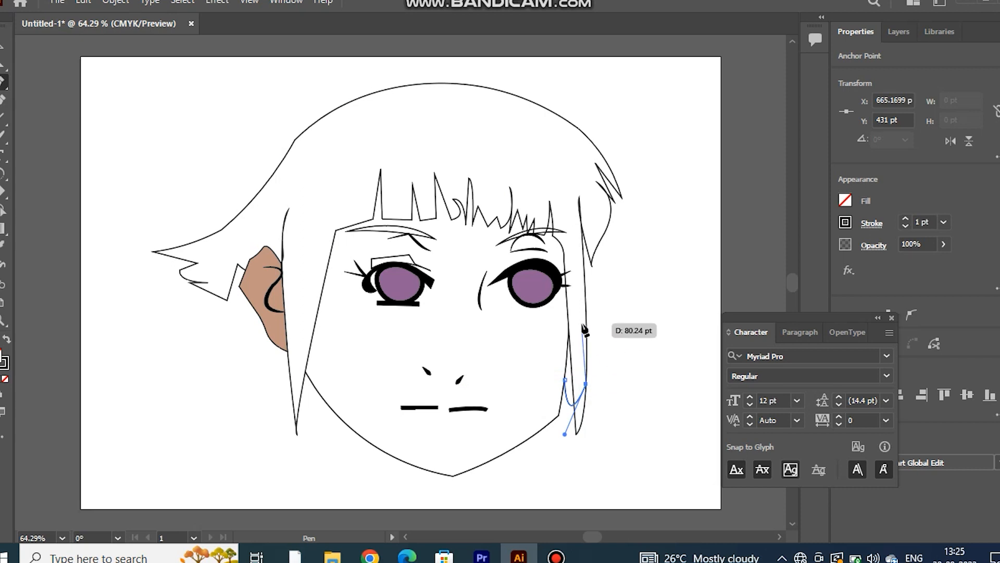
key(ctrl+z)
key(ctrl+z)
key(ctrl+z)
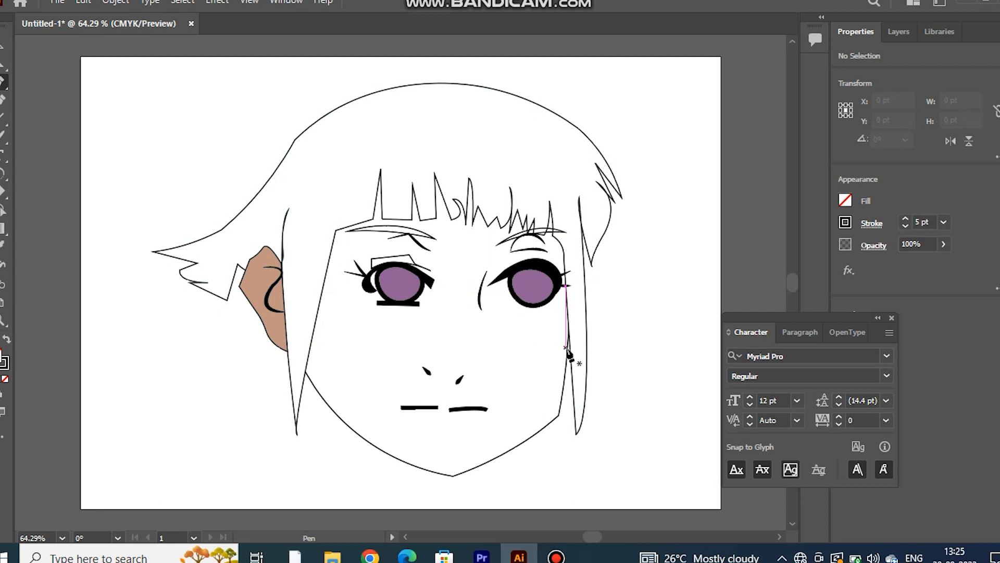
- Draw a closed, curved second ear beside the right side lock with the Pen tool and send it to the back
click(566, 351)
drag(587, 356, 580, 279)
click(587, 355)
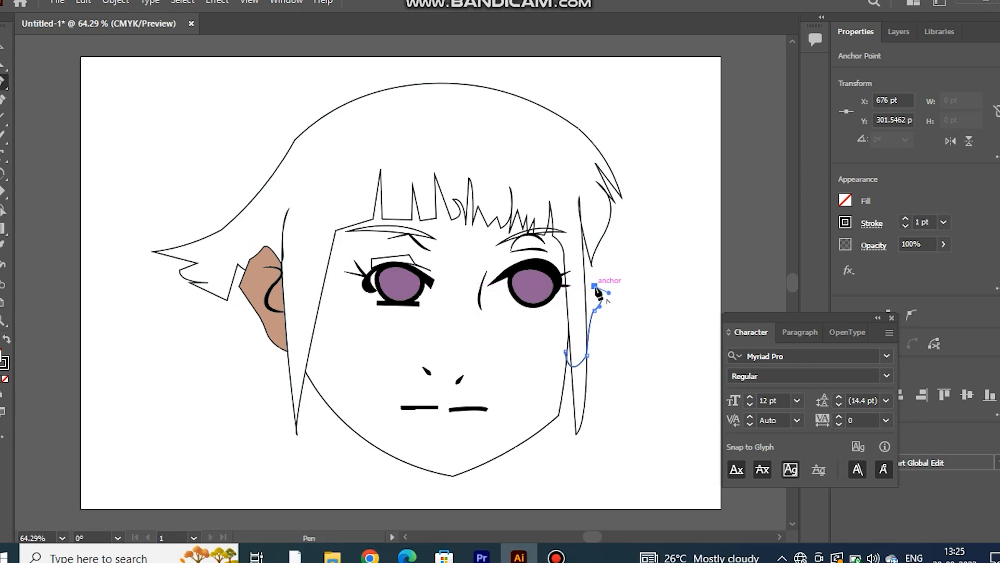
click(579, 286)
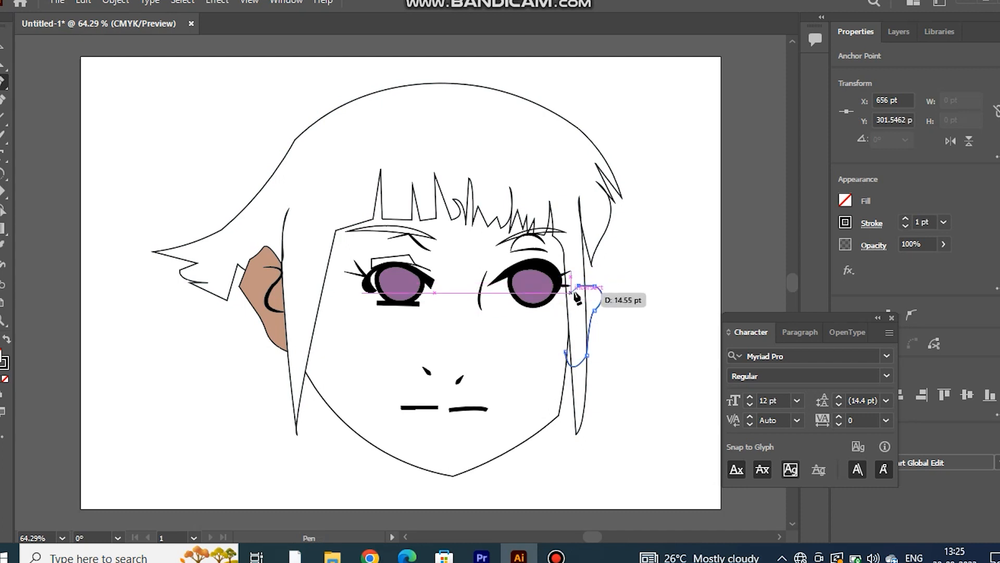
click(565, 352)
click(5, 48)
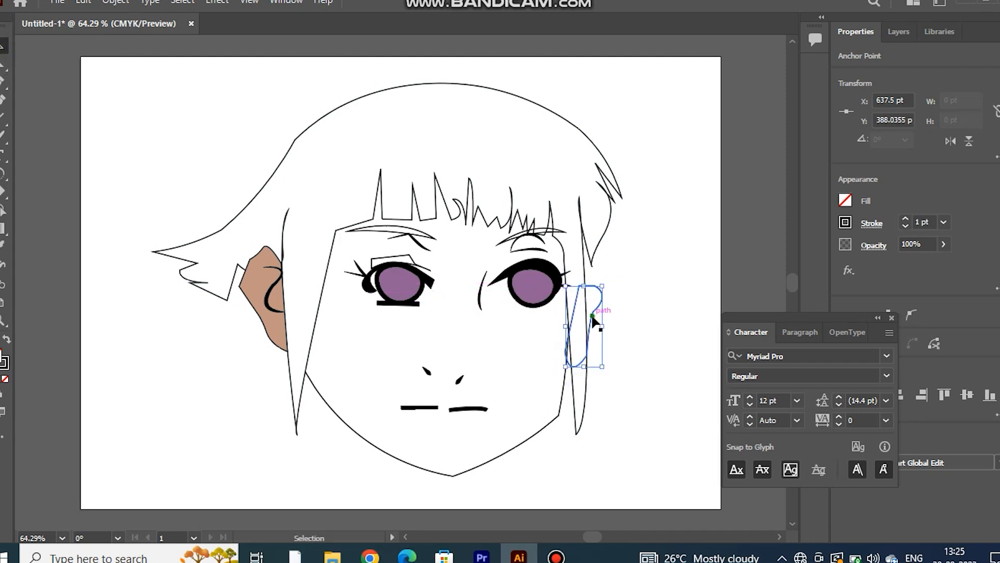
right_click(592, 323)
mouse_move(625, 464)
click(813, 523)
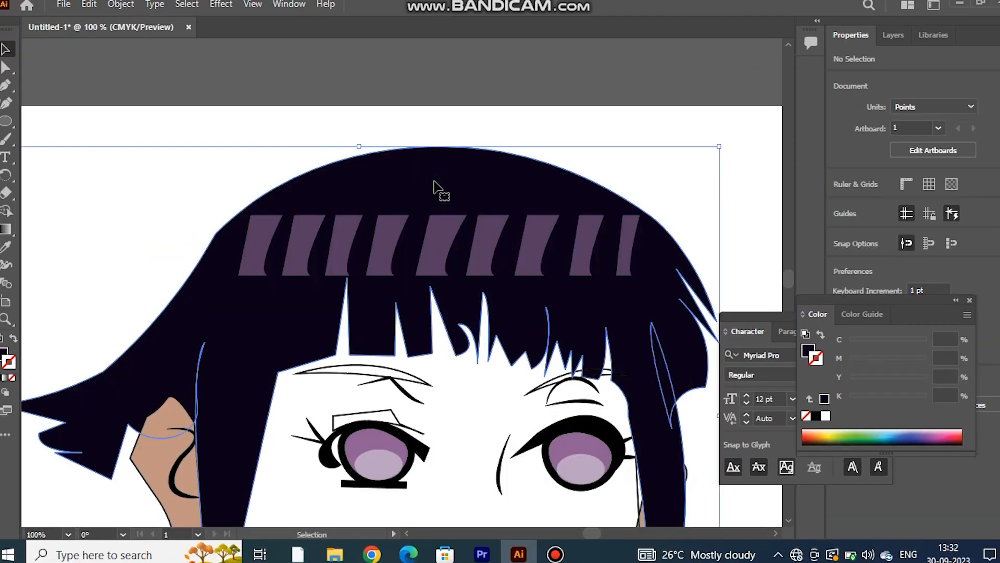
- Try to raise the crown and the upper right edge of the hair outline with the Curvature tool
click(437, 188)
click(4, 103)
click(366, 154)
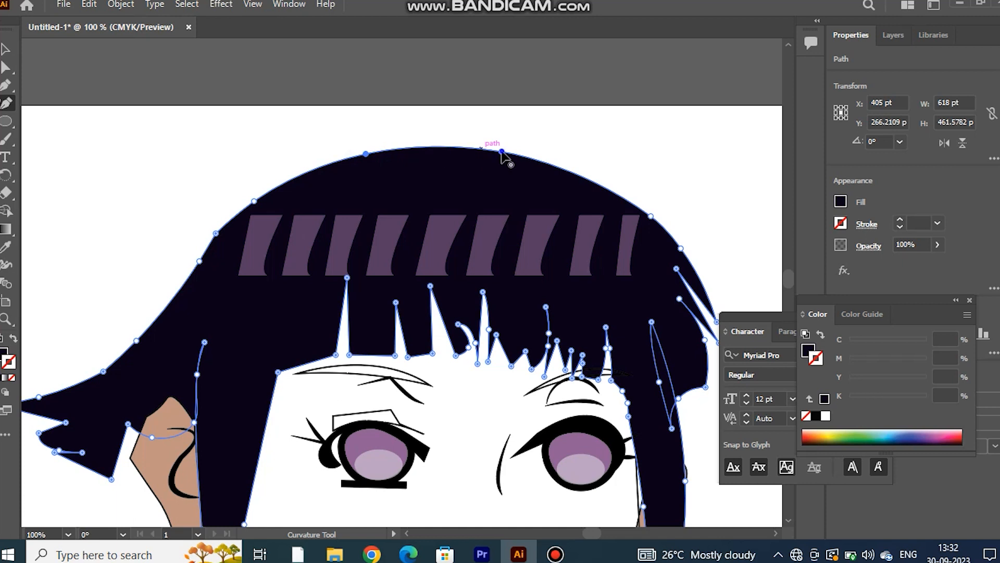
drag(502, 150, 503, 142)
drag(366, 154, 364, 144)
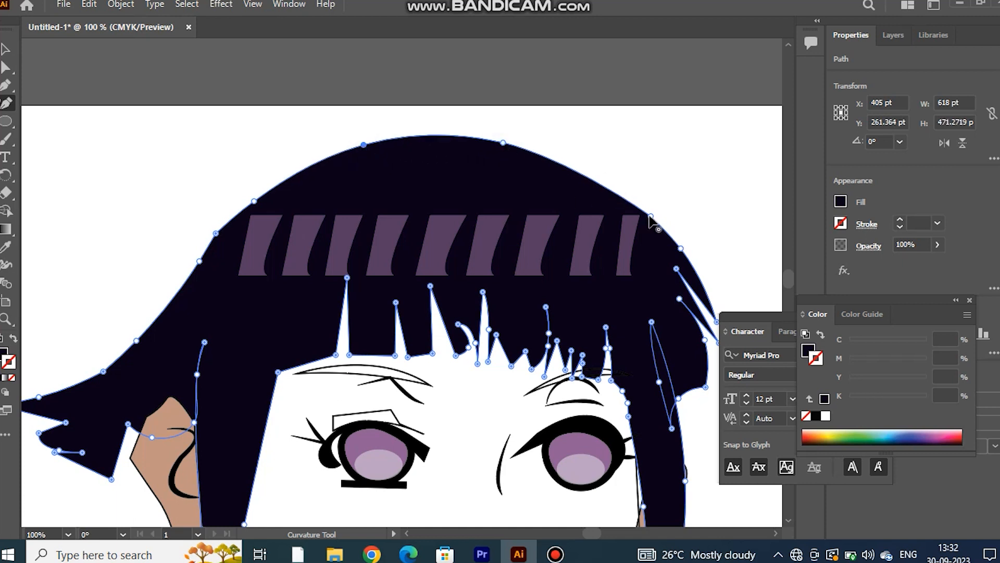
drag(651, 215, 653, 207)
drag(685, 249, 686, 248)
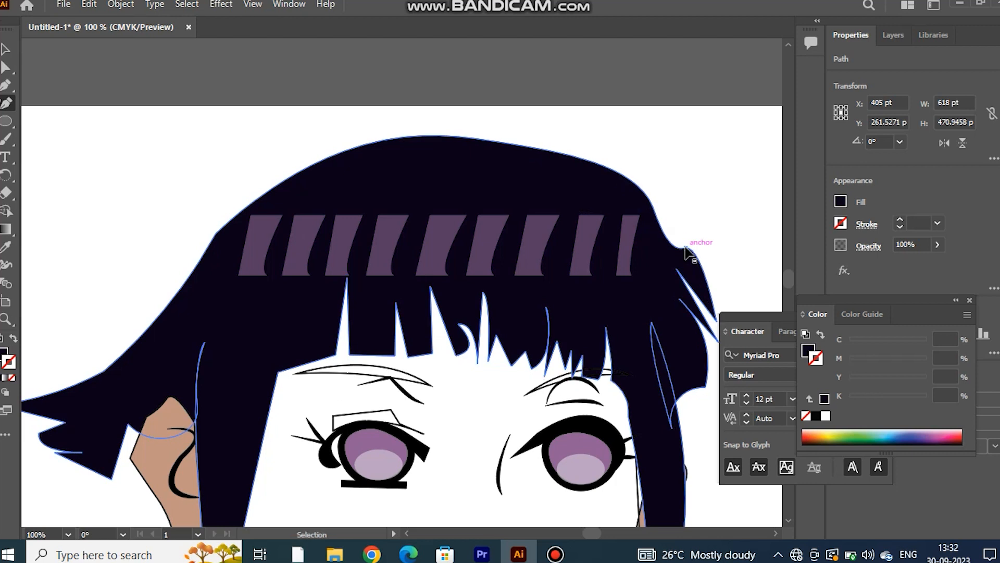
key(ctrl+z)
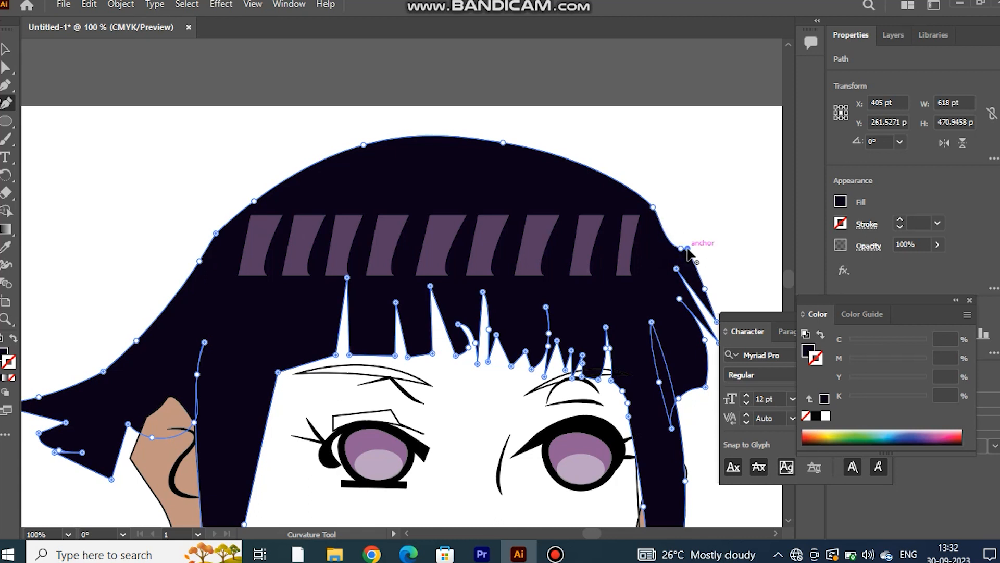
key(v)
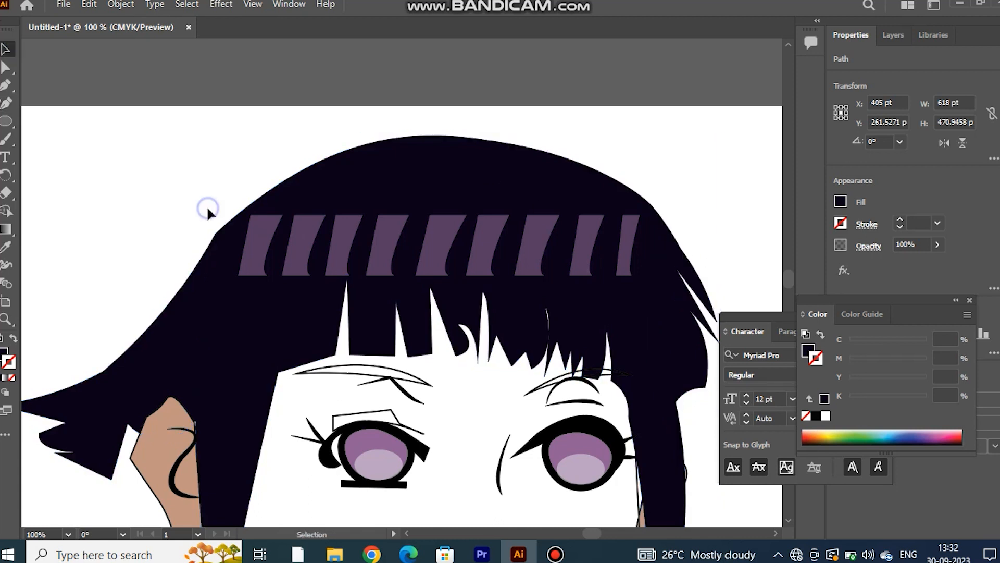
click(207, 205)
key(ctrl+minus)
scroll(221, 168, down, 3)
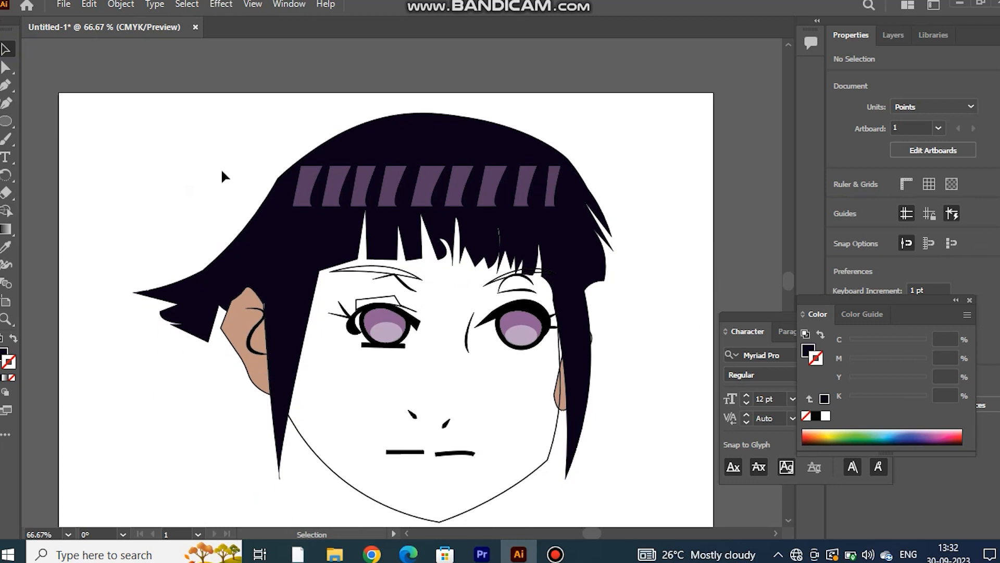
- Undo the crown reshaping and the last appearance change on the purple hair stripes
key(ctrl+z)
key(ctrl+z)
key(ctrl+z)
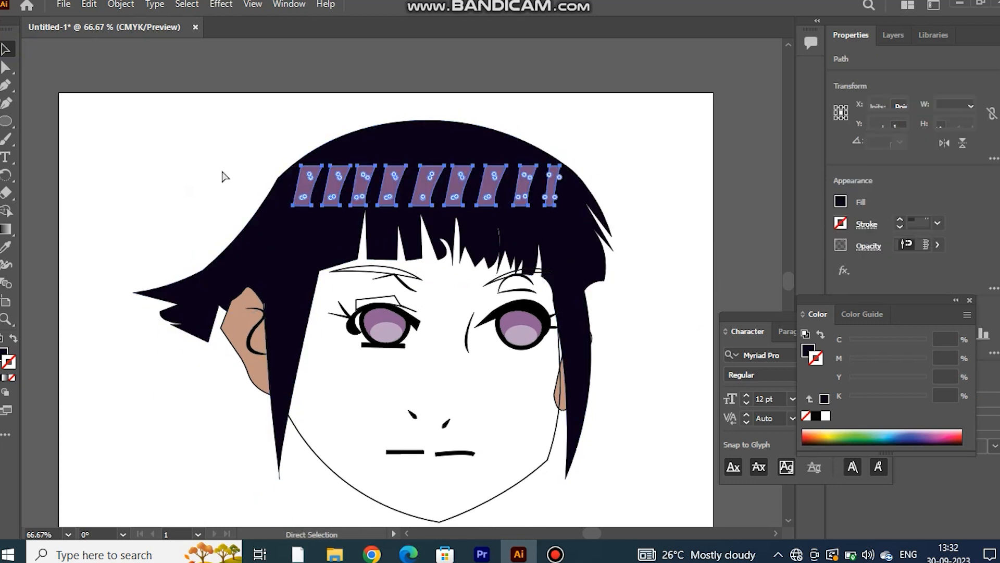
key(v)
click(652, 180)
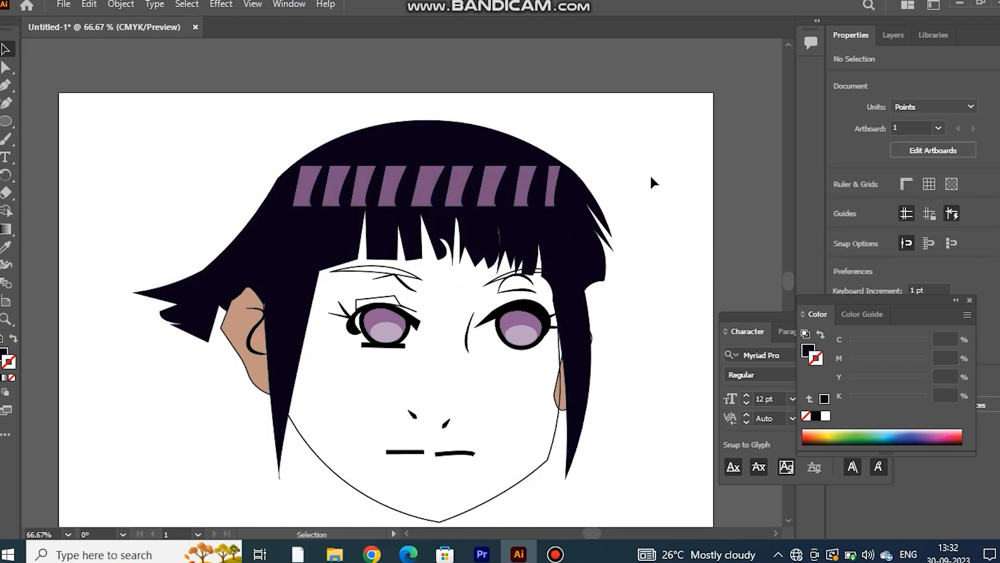
- Smooth the face outline along both cheeks and the right jaw corner by repositioning and adding Curvature tool points
click(335, 464)
scroll(308, 411, down, 2)
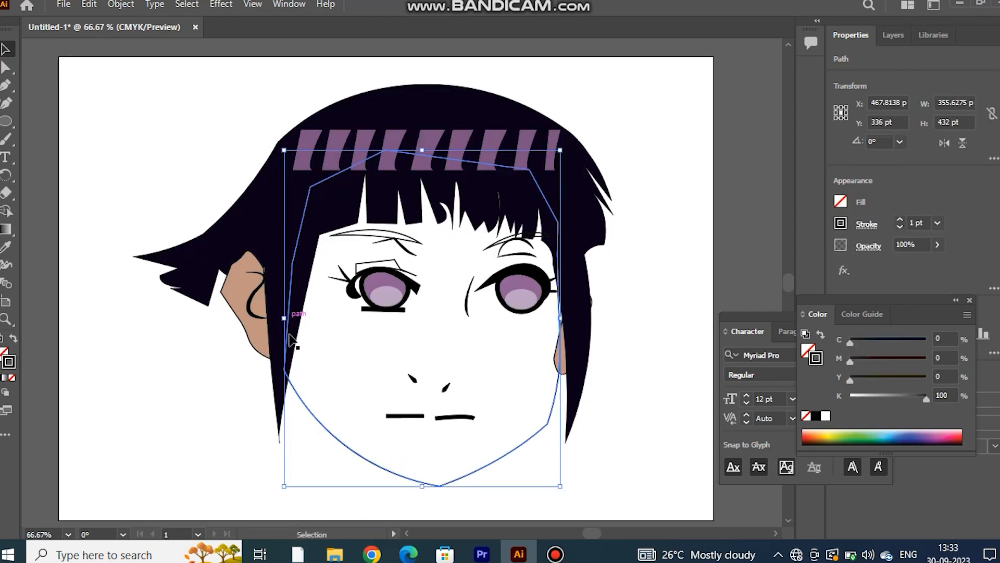
click(6, 102)
drag(288, 330, 293, 319)
drag(332, 435, 307, 375)
drag(557, 376, 564, 311)
click(550, 415)
click(527, 441)
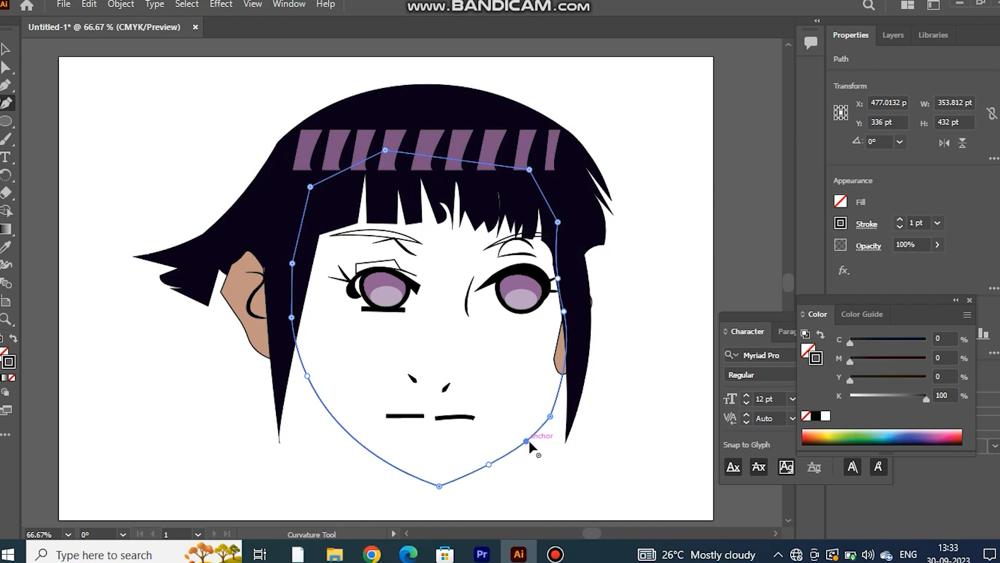
key(v)
click(111, 120)
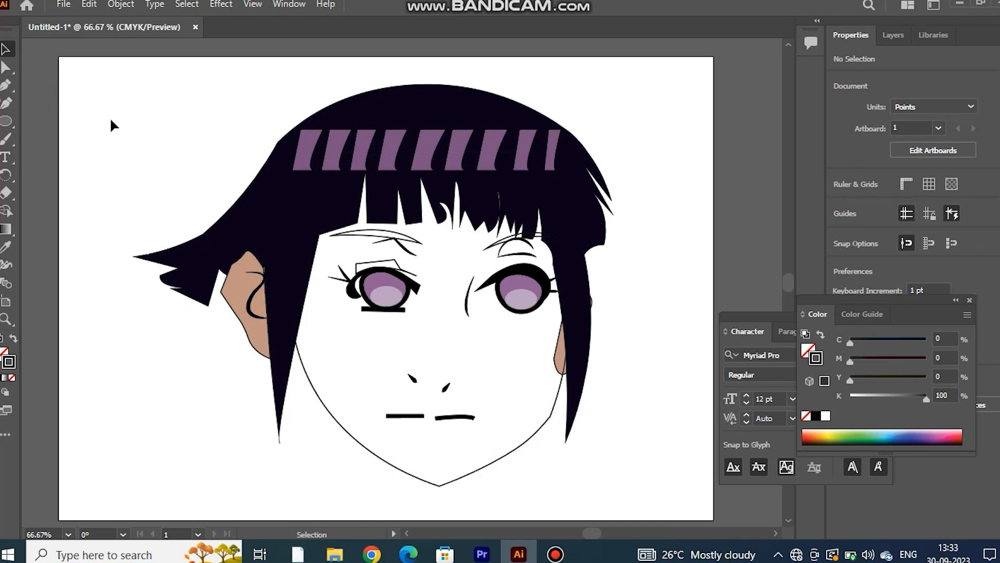
- Fill the face with the ear's sampled skin colour and lighten it to C 19, M 28, Y 36, K 0
click(526, 437)
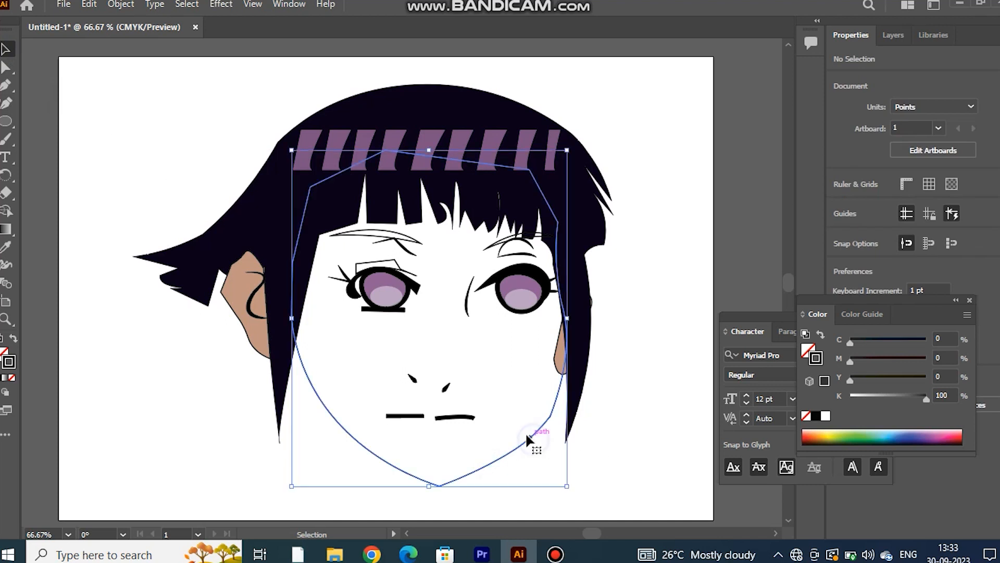
click(6, 247)
click(234, 302)
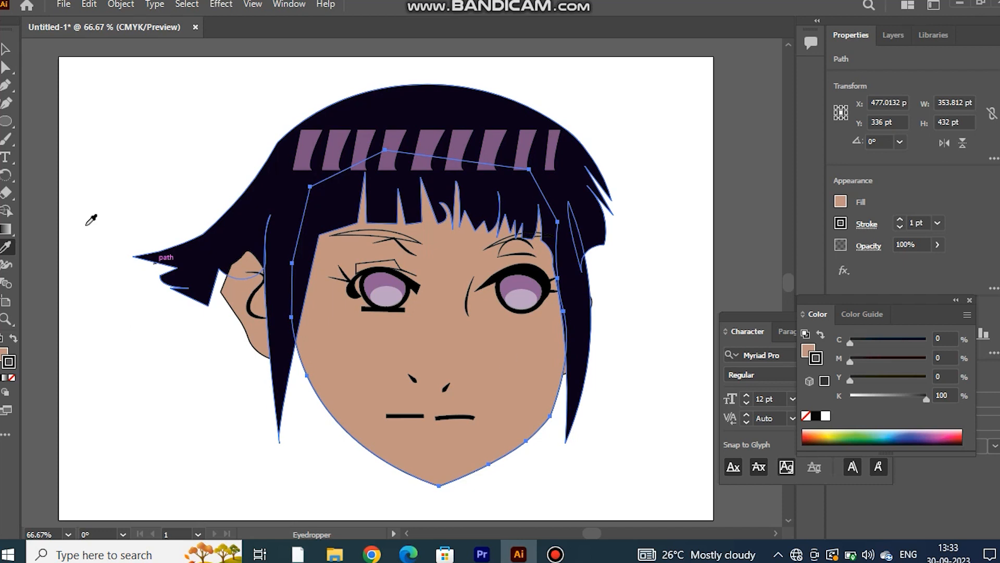
click(840, 201)
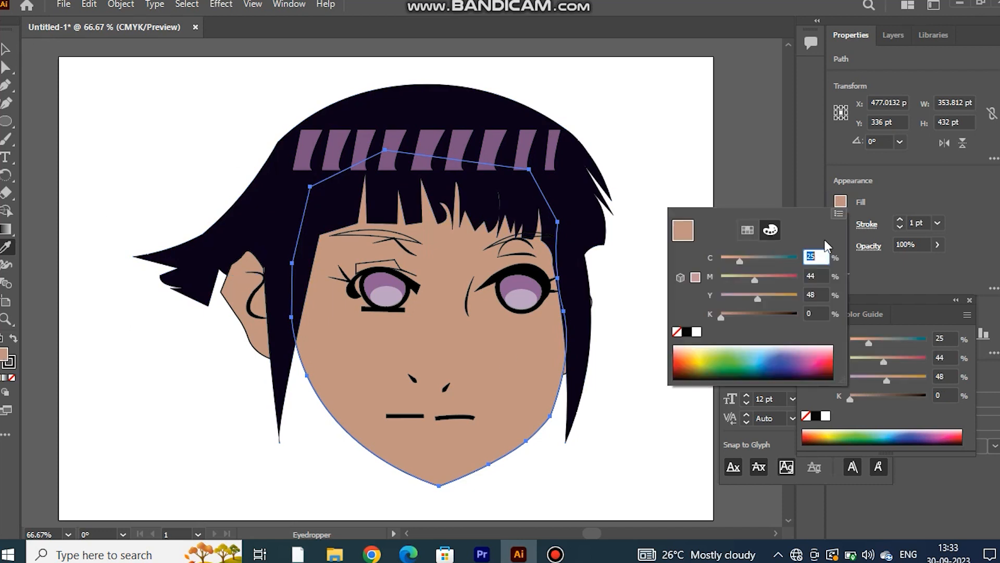
click(741, 276)
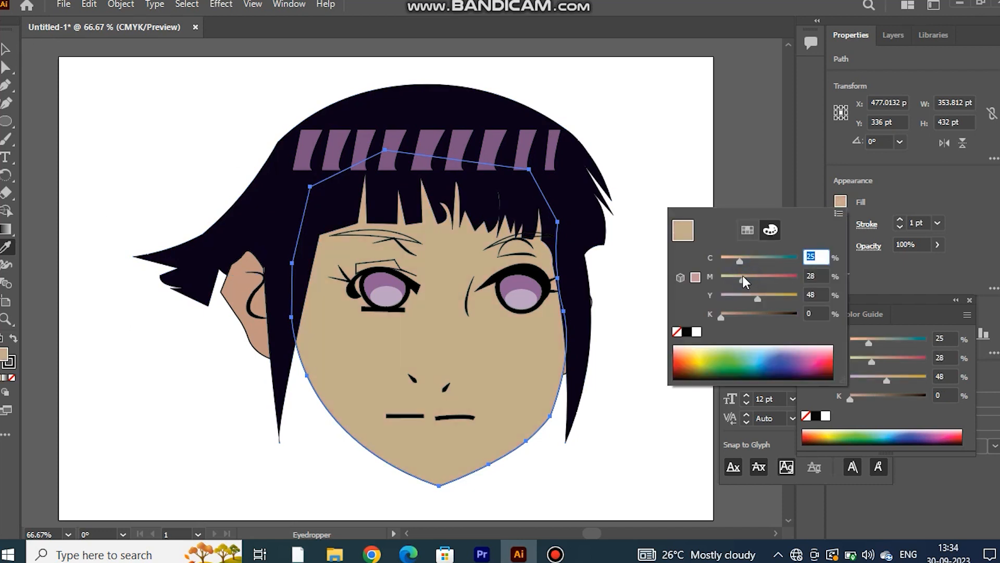
drag(742, 276, 749, 298)
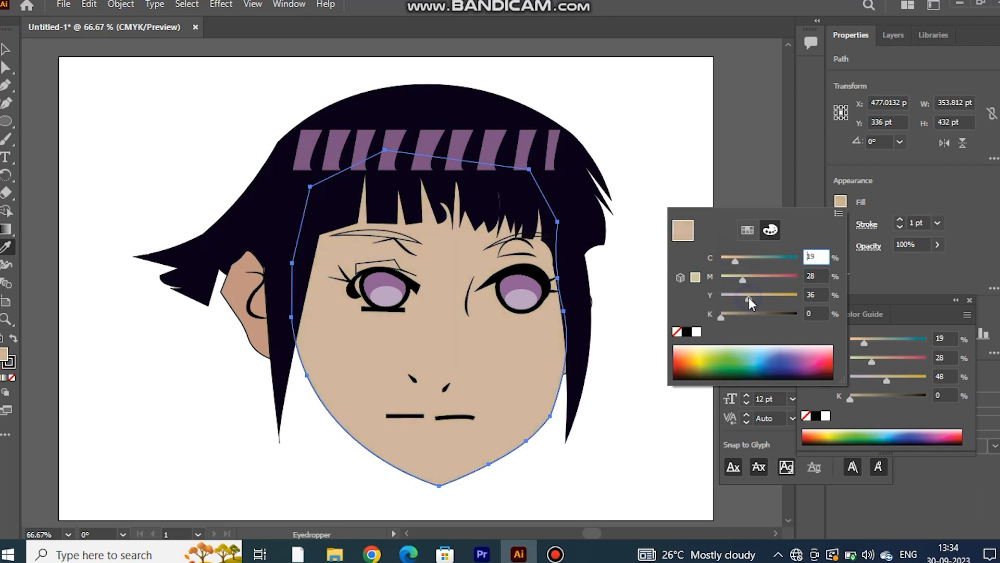
- Recolour both ears with the face's lighter skin tone using the Eyedropper
click(5, 49)
click(266, 352)
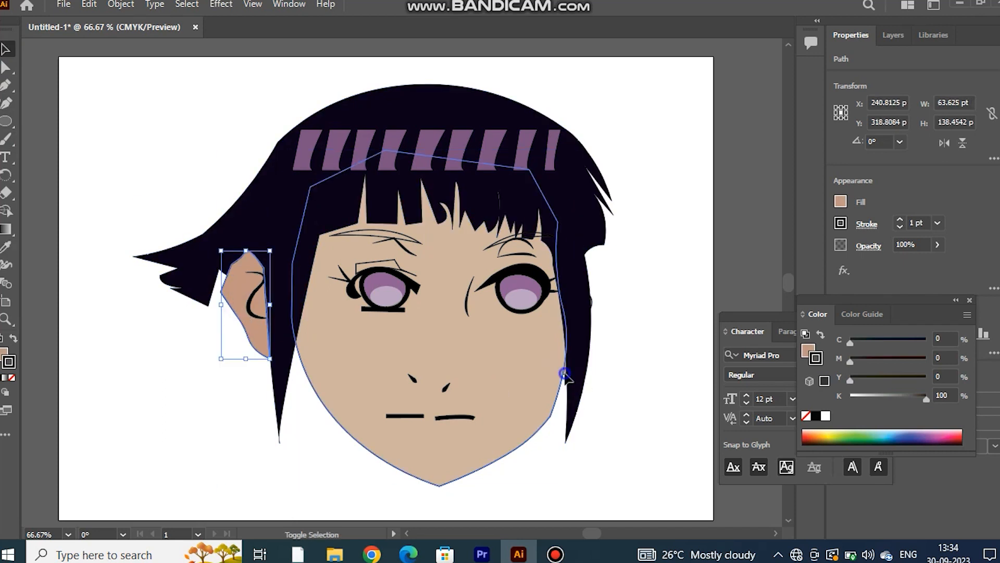
key(ctrl+plus)
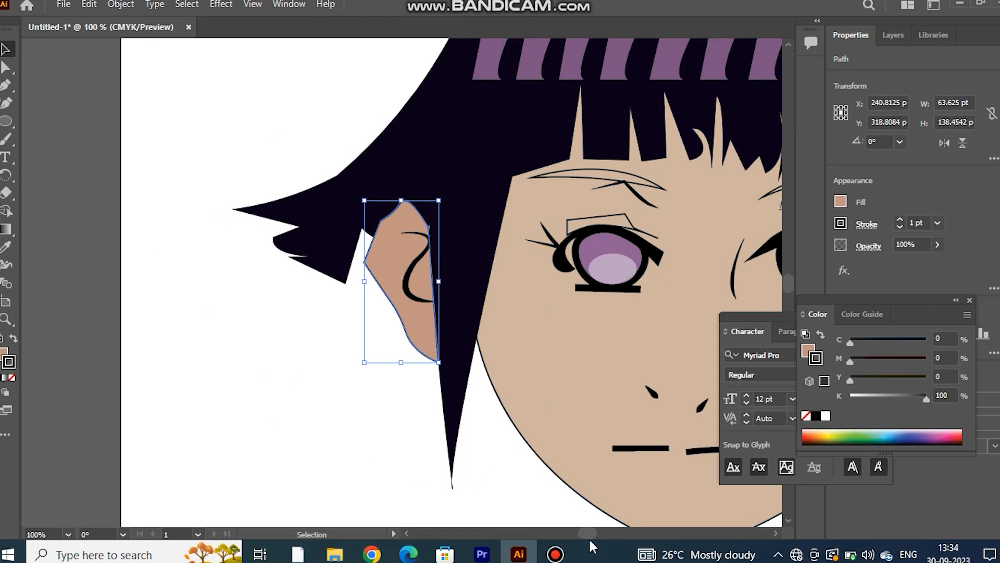
scroll(586, 533, right, 5)
shift+click(623, 384)
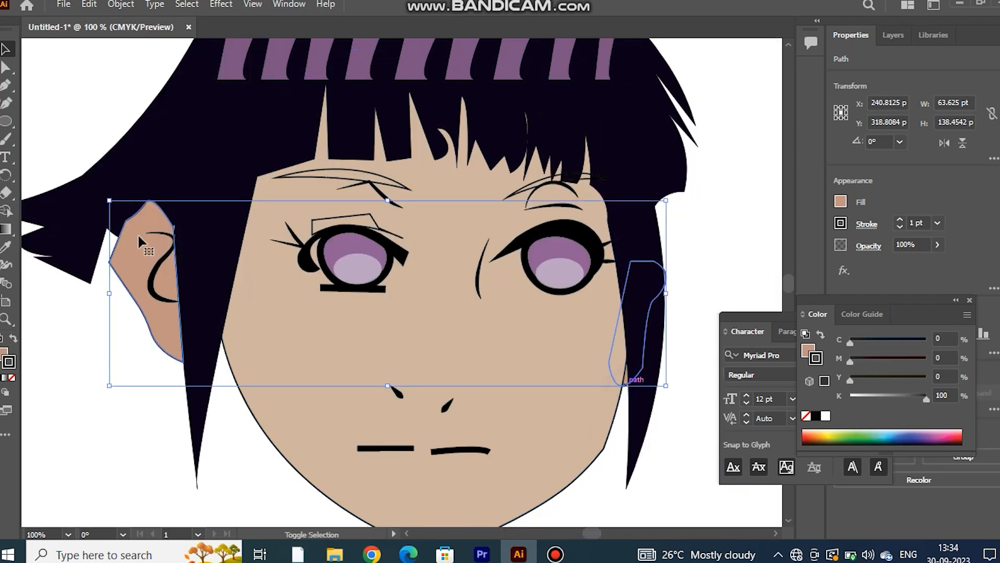
click(5, 248)
click(239, 314)
click(4, 51)
key(ctrl+minus)
click(61, 328)
key(ctrl+minus)
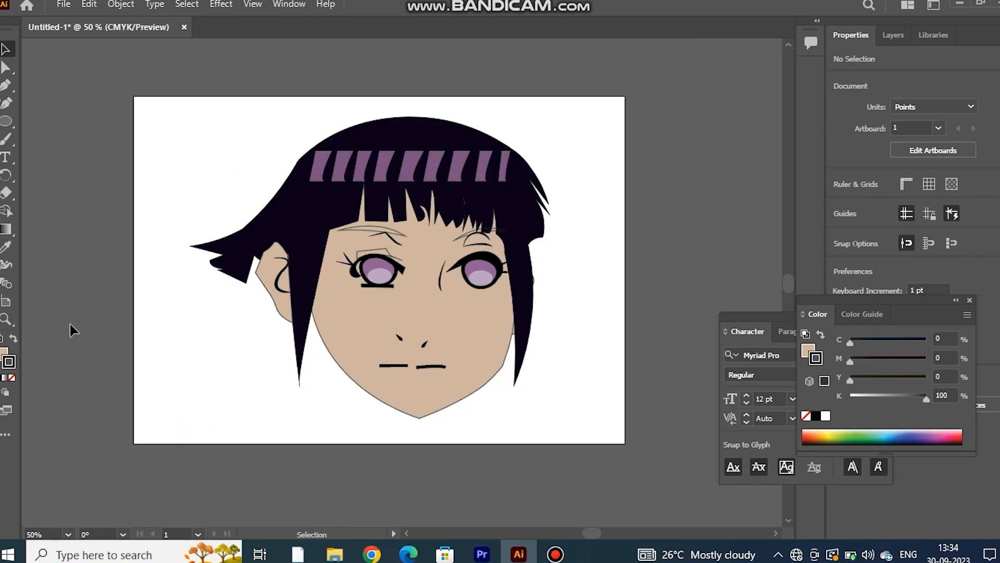
- Widen the hair shape to about 626 pt and adjust the right side lock's inner edge with the Curvature tool
click(526, 206)
mouse_move(550, 252)
mouse_down()
mouse_move(563, 253)
mouse_move(554, 252)
mouse_up()
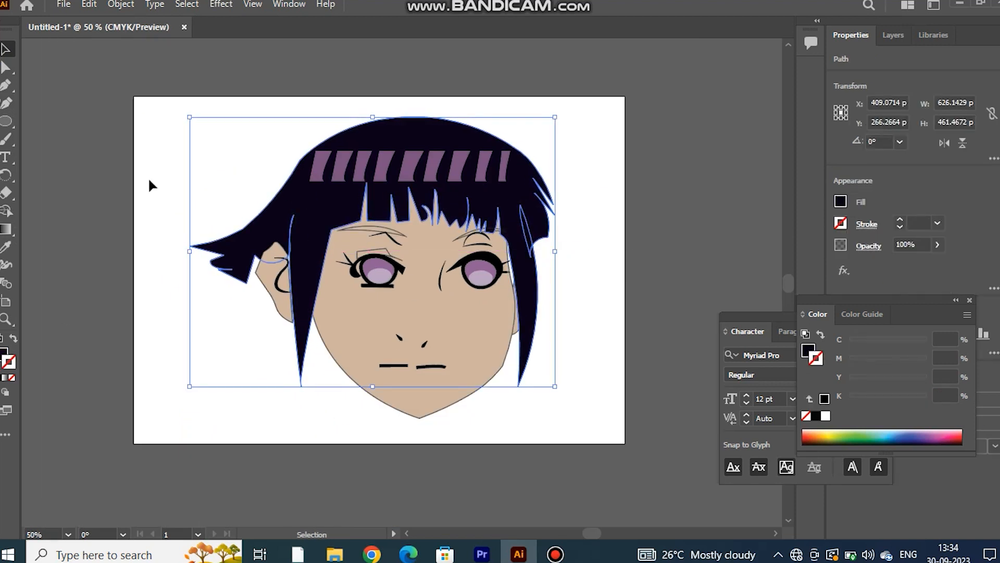
click(7, 103)
drag(516, 295, 512, 295)
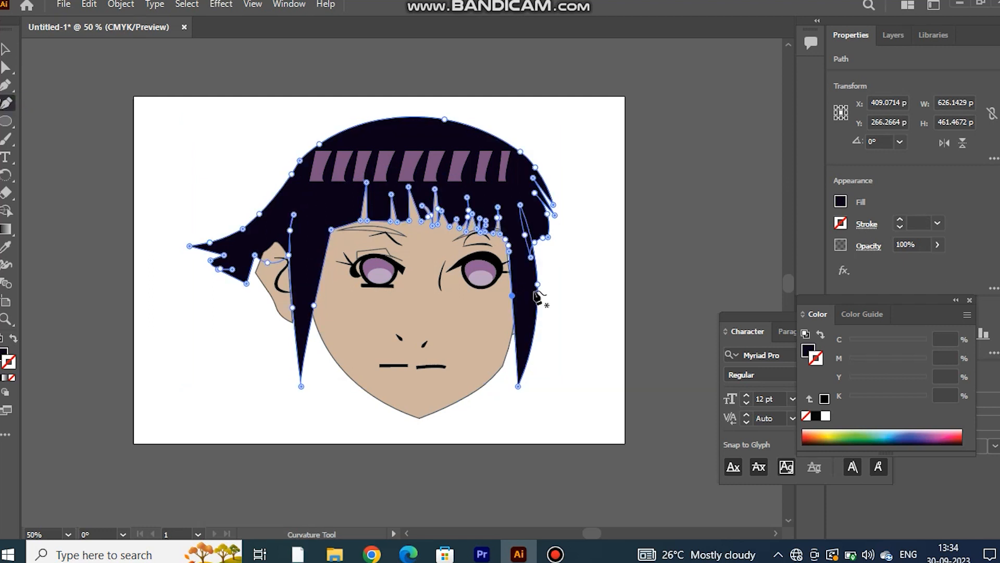
click(518, 341)
key(v)
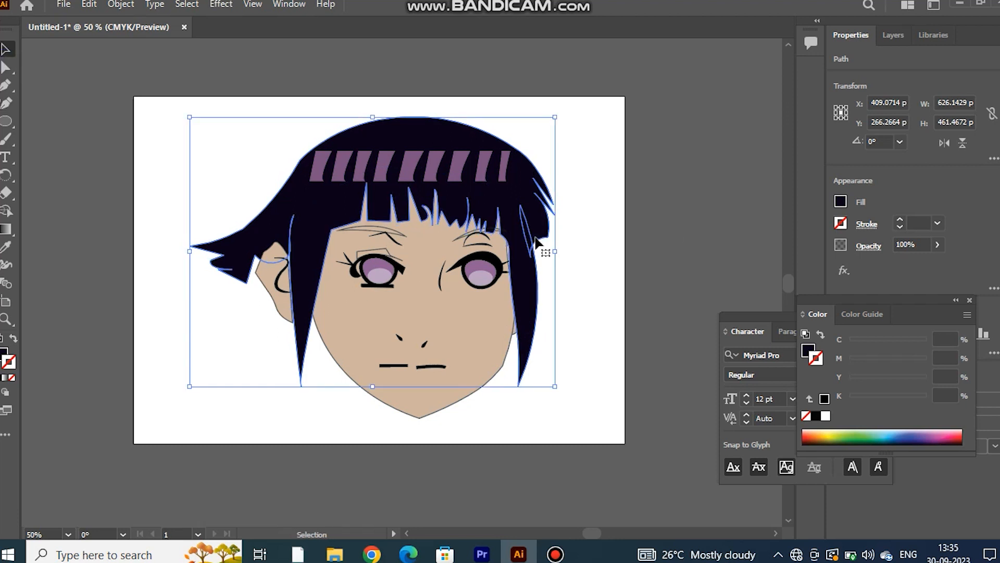
- Extend the hair into a pointed strand outside the right side lock and bow its outer edge outward with the Curvature tool
click(7, 107)
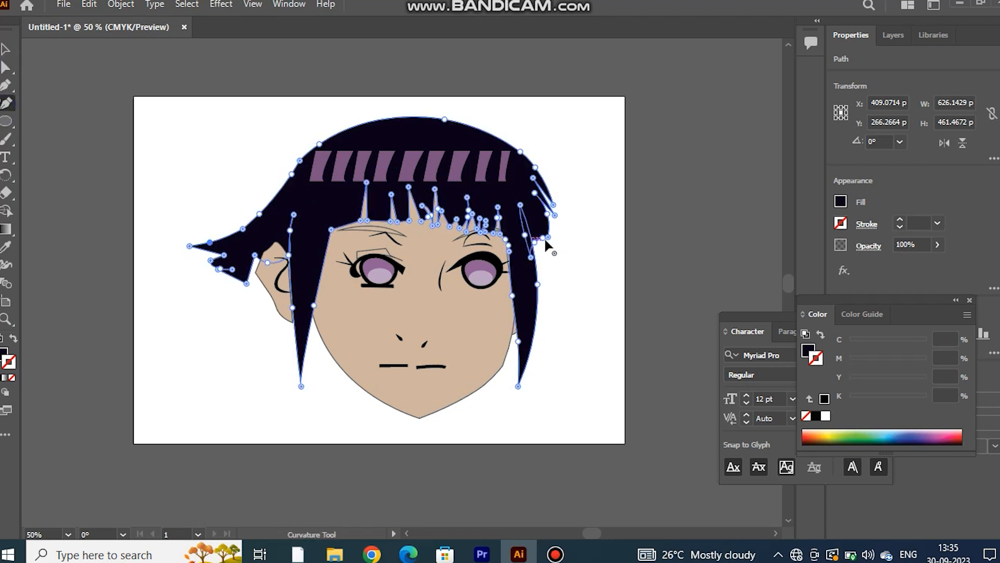
drag(561, 303, 545, 321)
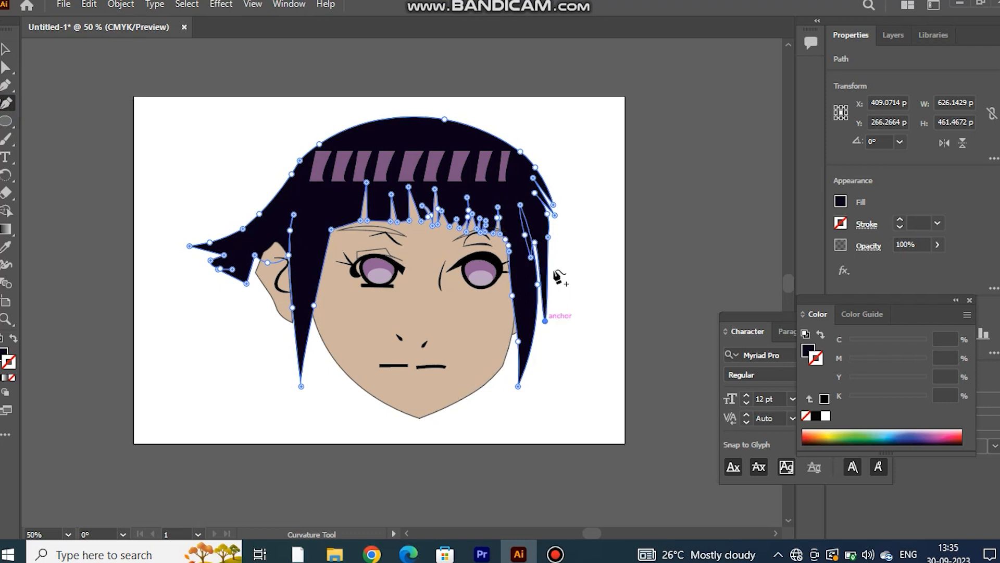
click(548, 262)
drag(547, 261, 555, 279)
drag(548, 237, 554, 242)
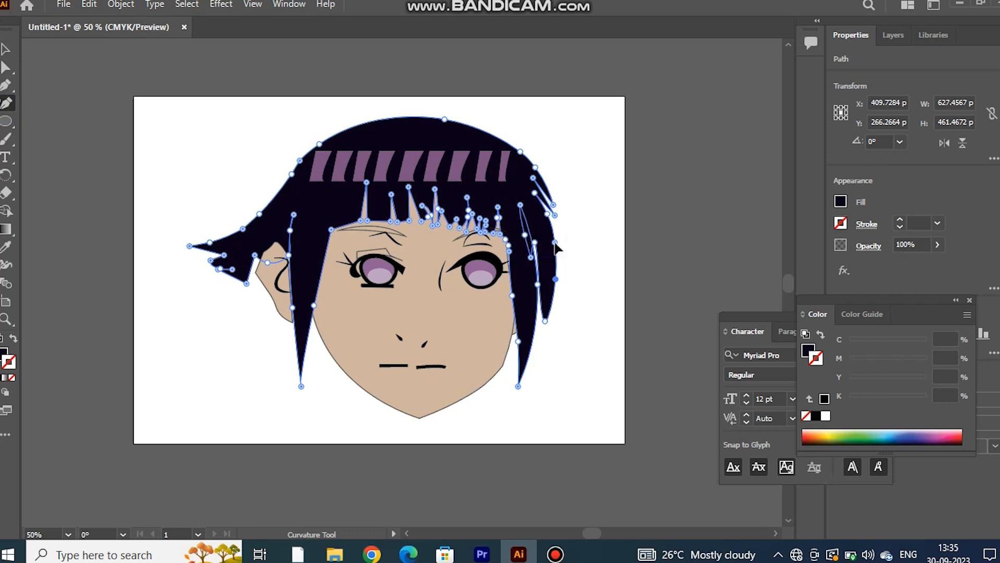
- Draw a closed neck shape with the Pen tool, running from the jaw down to the artboard's lower edge
key(v)
click(148, 147)
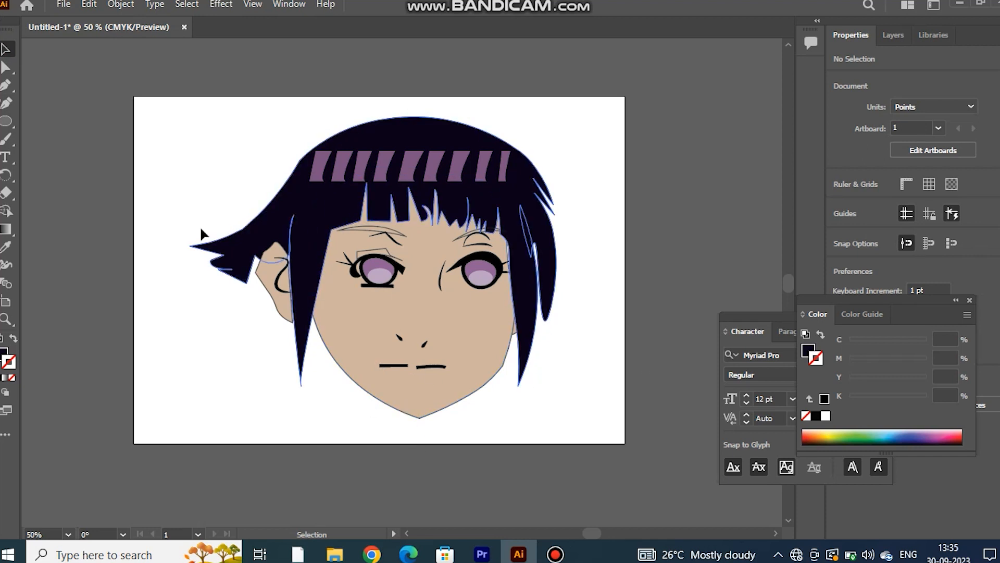
scroll(189, 186, down, 2)
key(p)
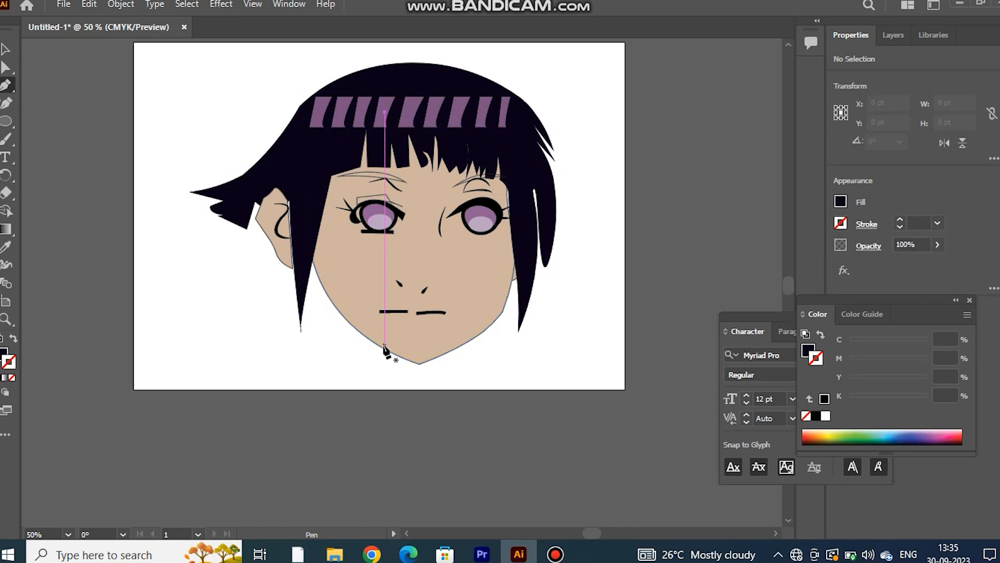
click(360, 332)
click(361, 384)
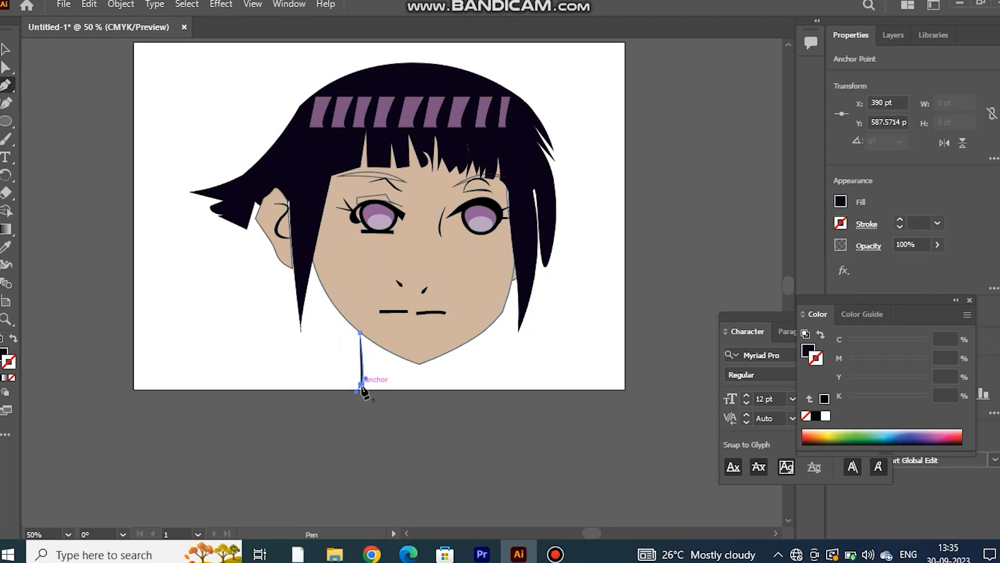
click(416, 390)
click(470, 388)
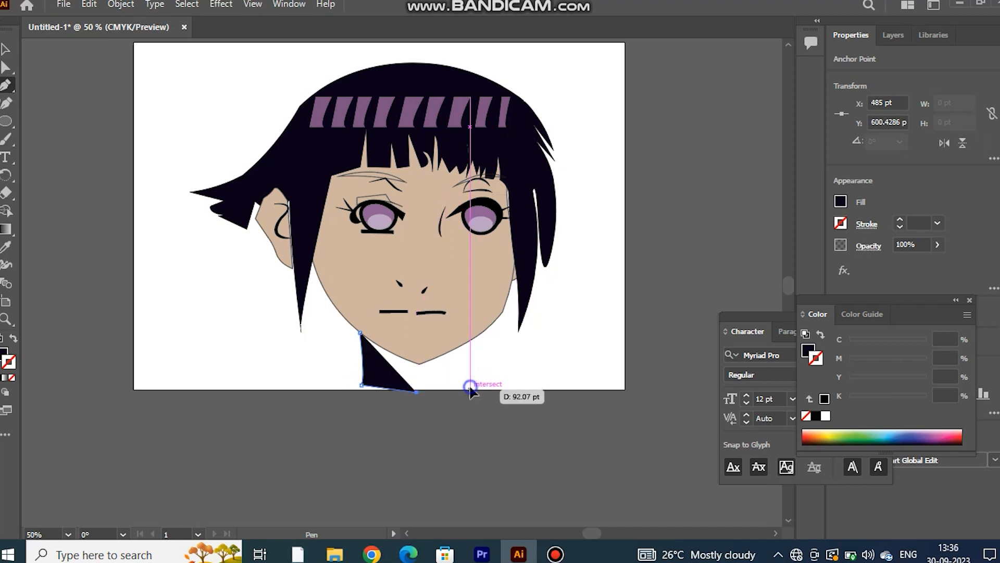
click(469, 341)
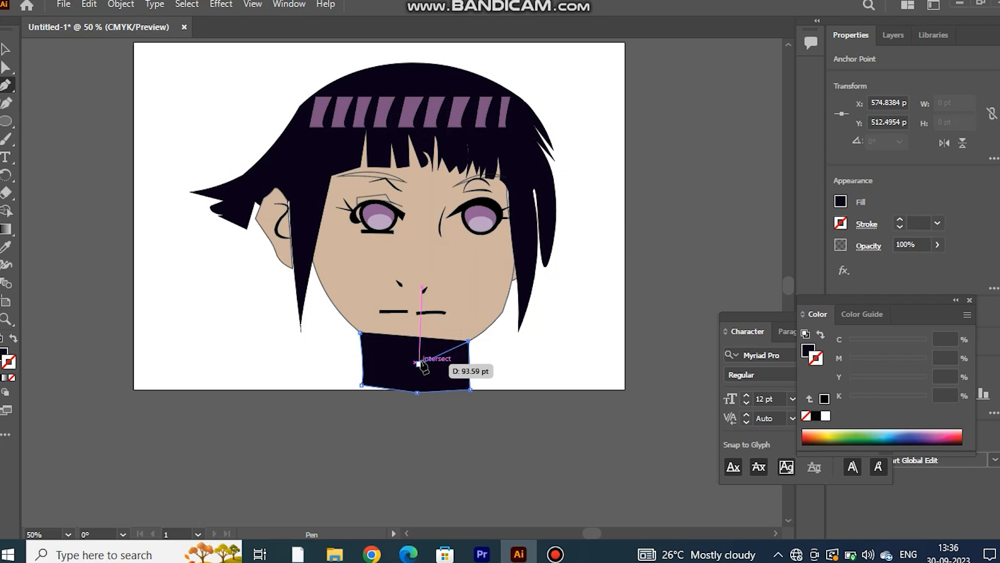
click(419, 363)
click(361, 333)
- Fill the neck with the face's skin colour using the Eyedropper
click(6, 49)
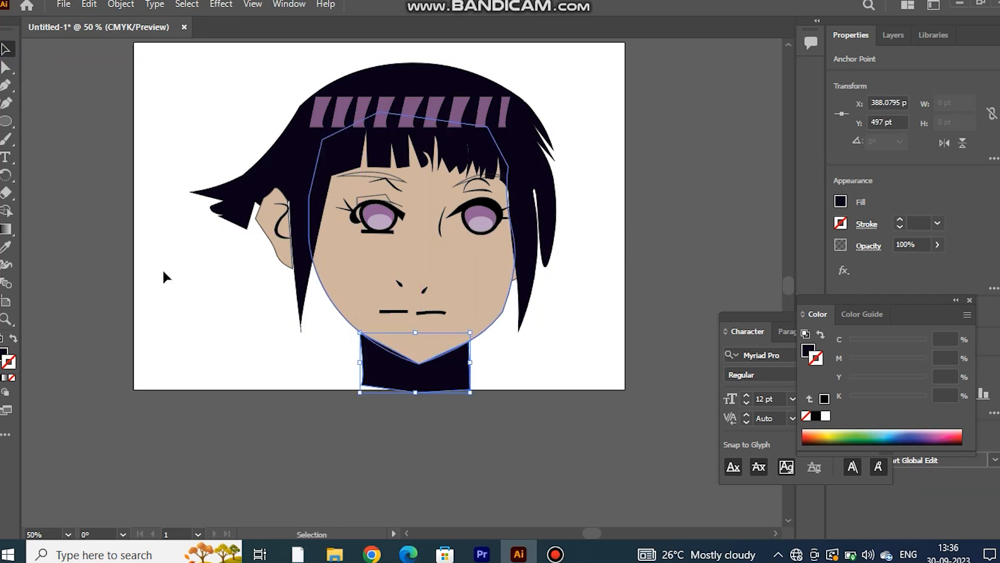
click(5, 247)
click(382, 284)
click(5, 51)
click(165, 267)
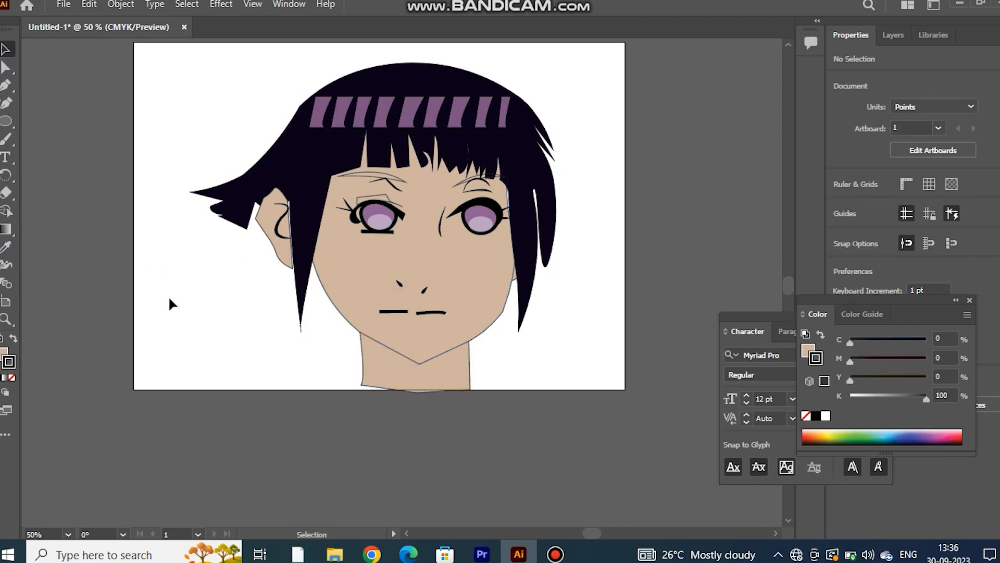
- Scale the whole head and neck down to about 464 by 417 pt and move them up within the artboard
drag(156, 46, 598, 395)
scroll(431, 240, up, 3)
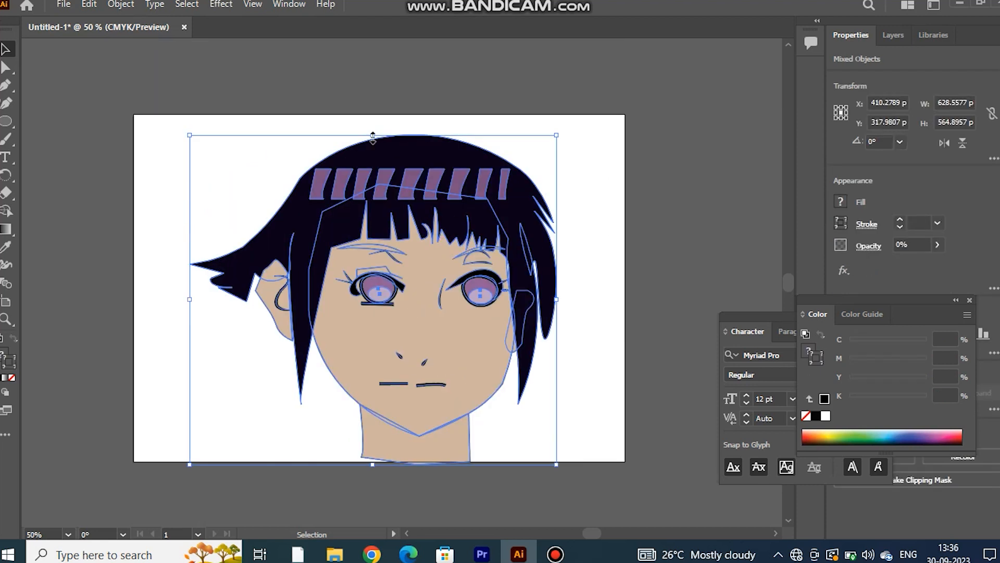
drag(373, 135, 379, 222)
drag(425, 312, 416, 239)
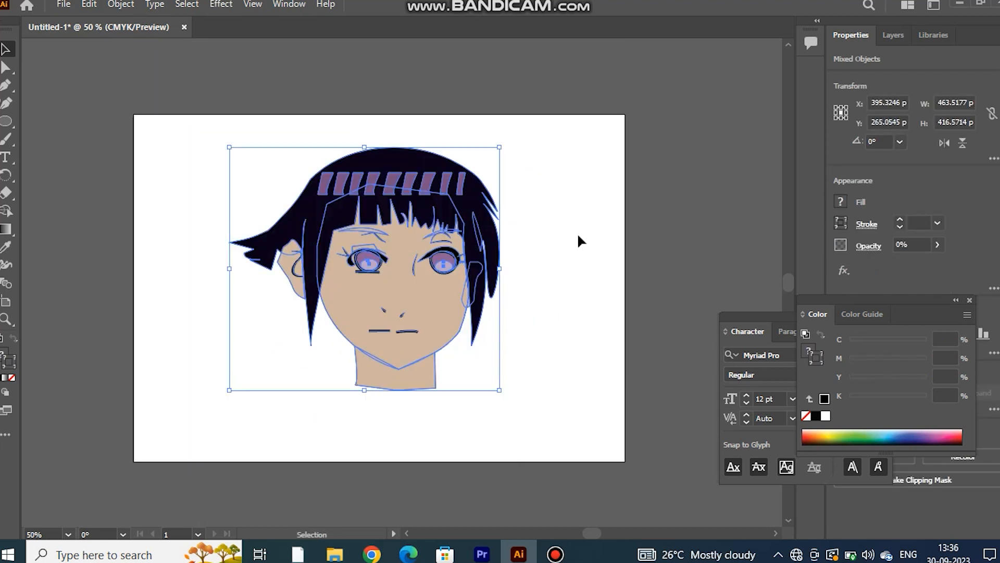
click(533, 239)
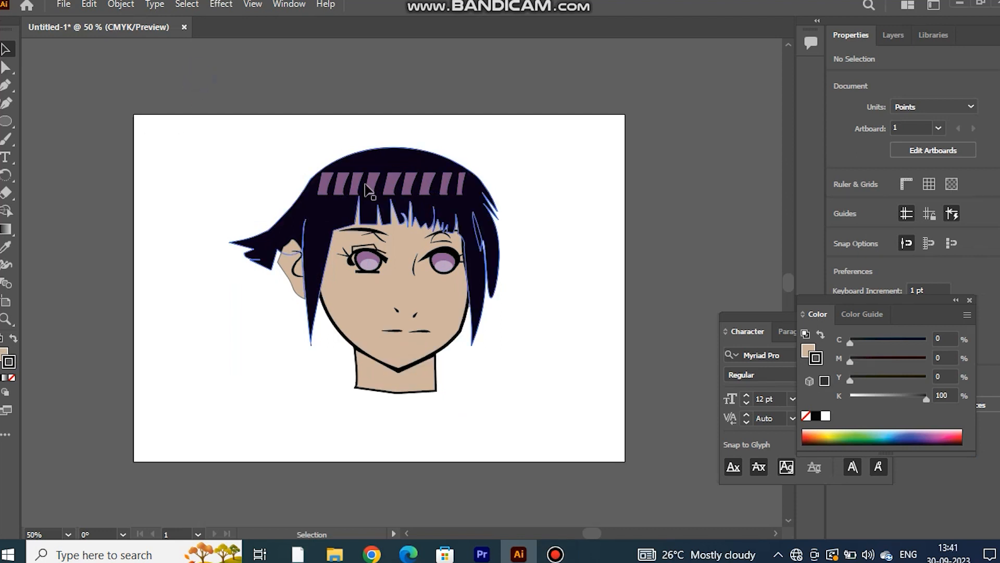
- Select all parts of the character and group them
click(396, 180)
drag(509, 391, 508, 398)
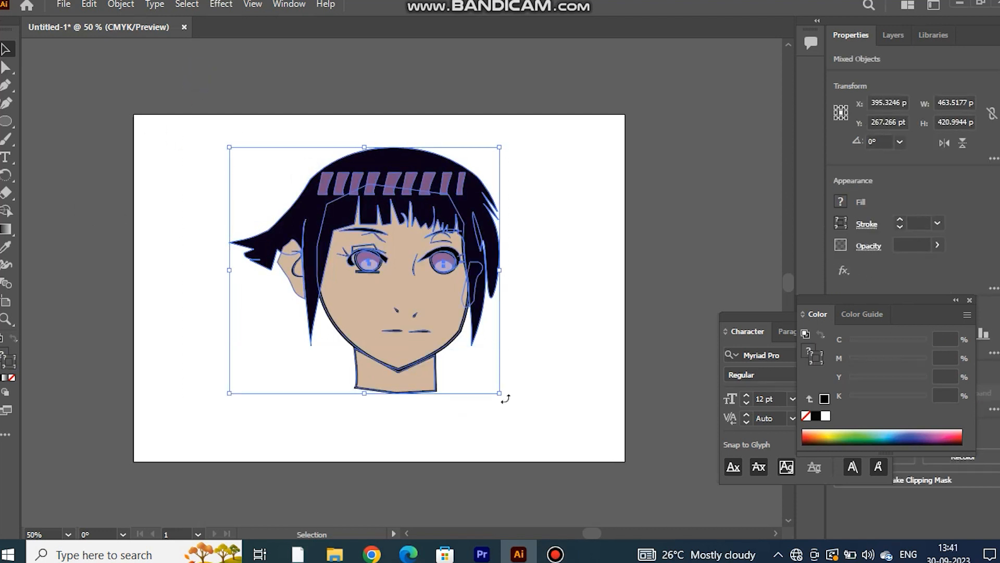
key(ctrl+g)
click(515, 329)
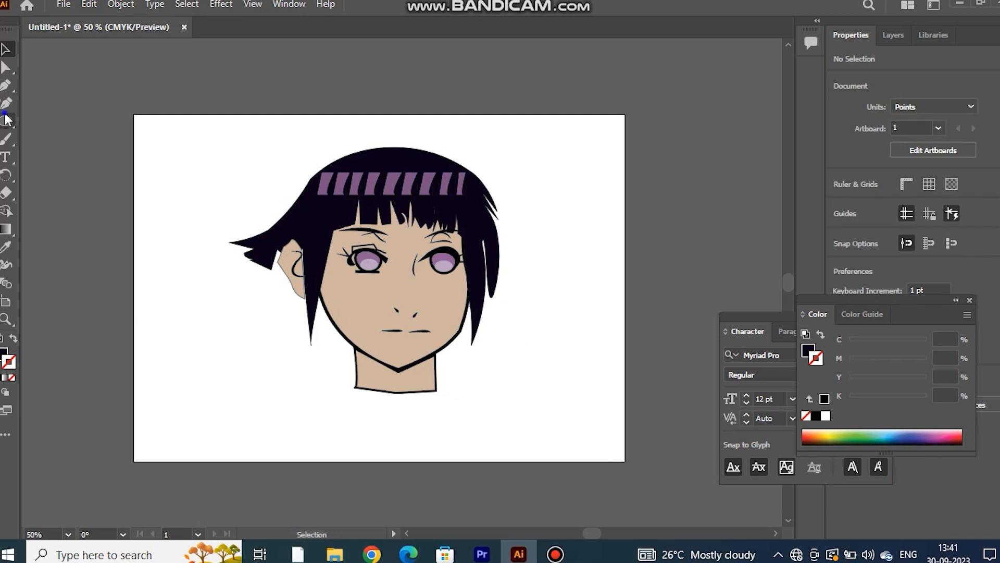
- Draw a Pen line from the neck down to the right and bend it into a wavy curve with the Curvature tool
click(6, 84)
click(412, 377)
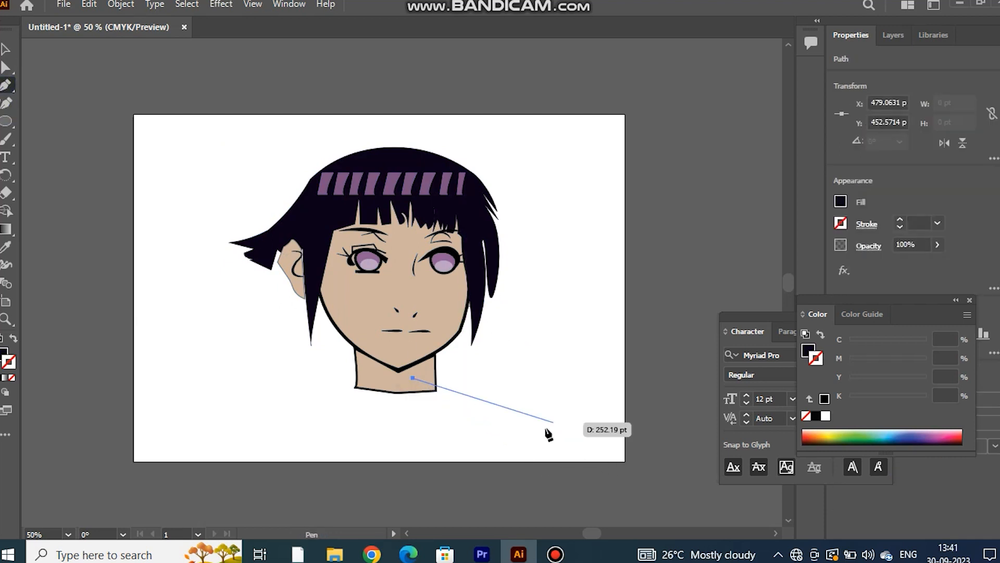
click(544, 434)
click(6, 102)
click(411, 403)
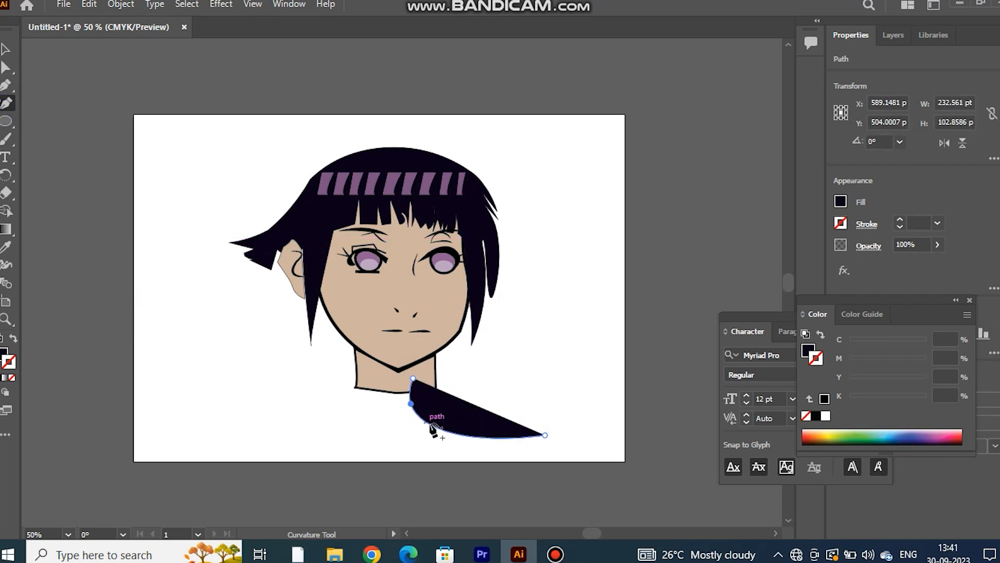
drag(465, 437, 475, 398)
click(510, 415)
drag(498, 431, 477, 441)
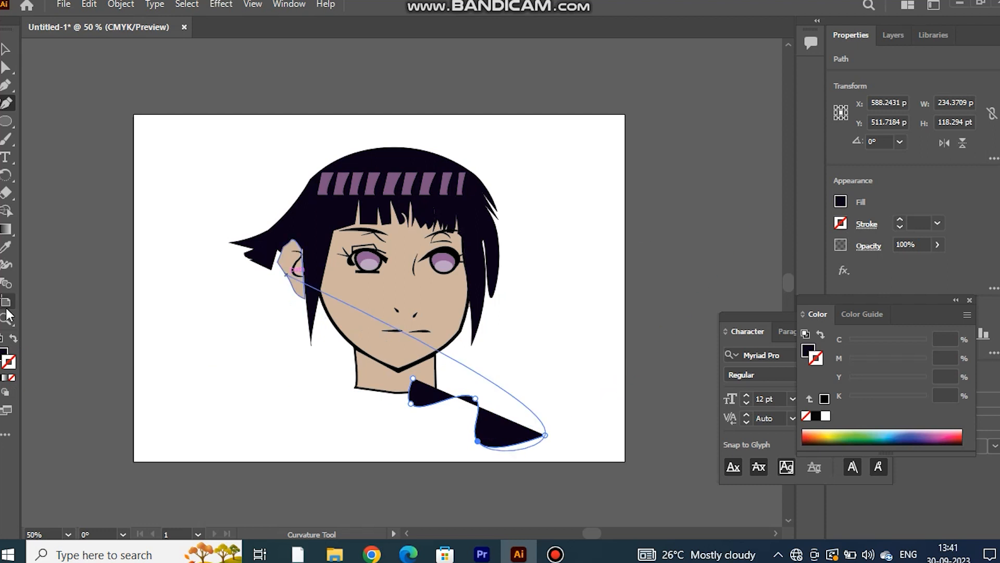
- Turn the wavy curve's fill into a stroke, apply a tapered width profile and increase its stroke weight
click(14, 338)
key(v)
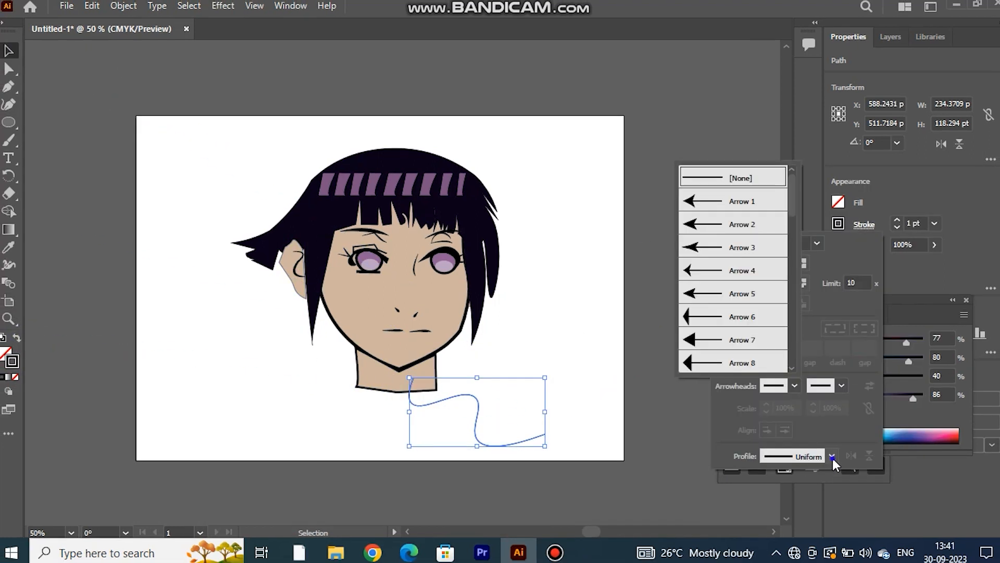
click(833, 456)
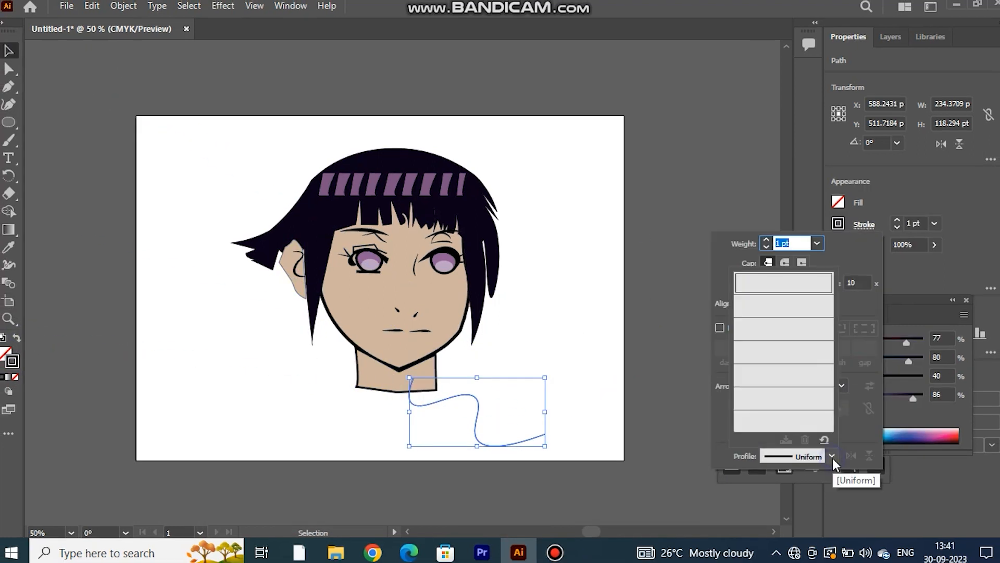
click(797, 364)
click(935, 224)
click(935, 224)
click(952, 293)
click(595, 313)
- Send the wavy curve behind the neck
click(471, 392)
right_click(470, 392)
mouse_move(608, 477)
mouse_move(599, 462)
click(642, 496)
click(589, 389)
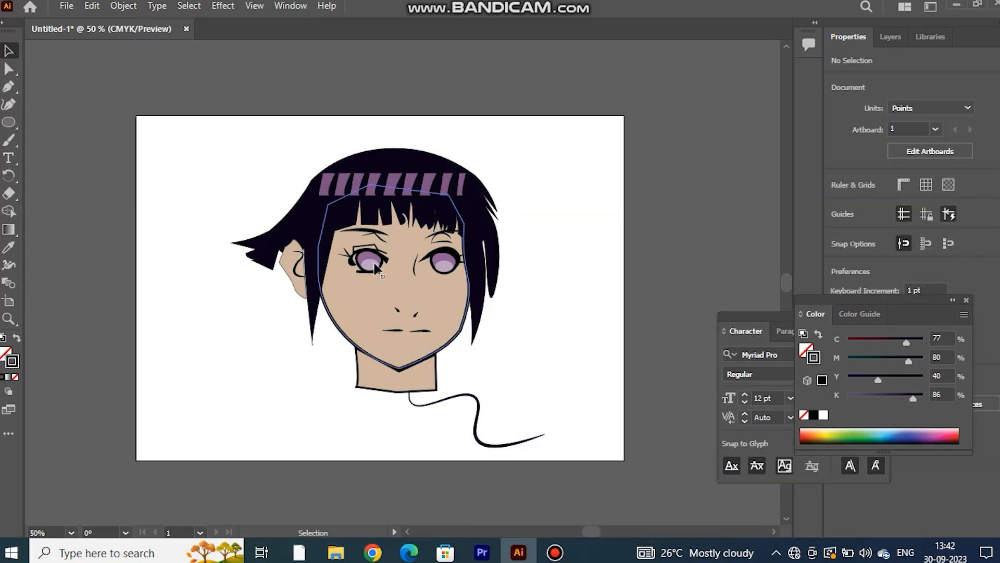
- Move the wavy curve left under the neck and stretch it downward past the artboard's lower edge
click(469, 398)
drag(475, 400, 460, 400)
click(528, 351)
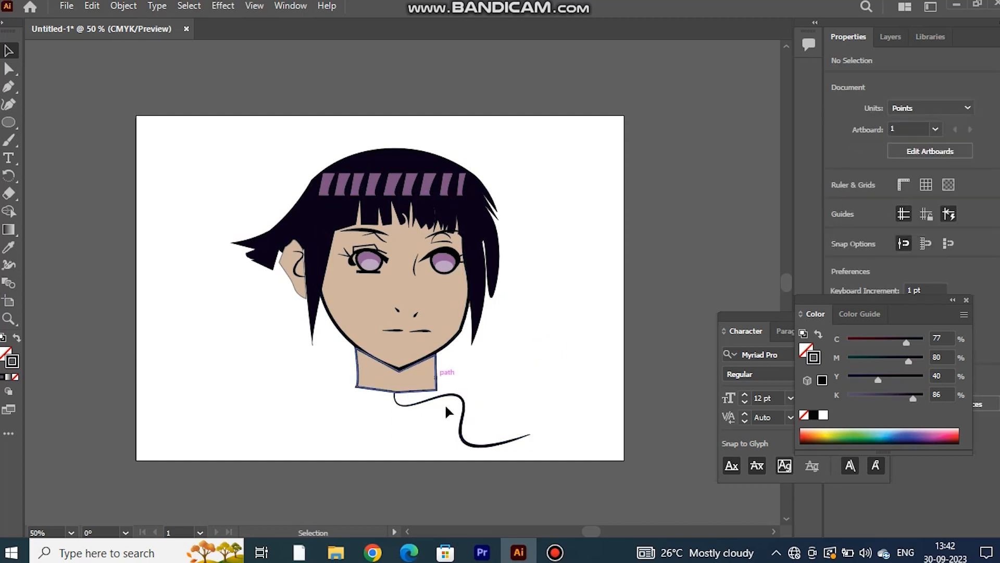
drag(464, 447, 462, 510)
click(266, 384)
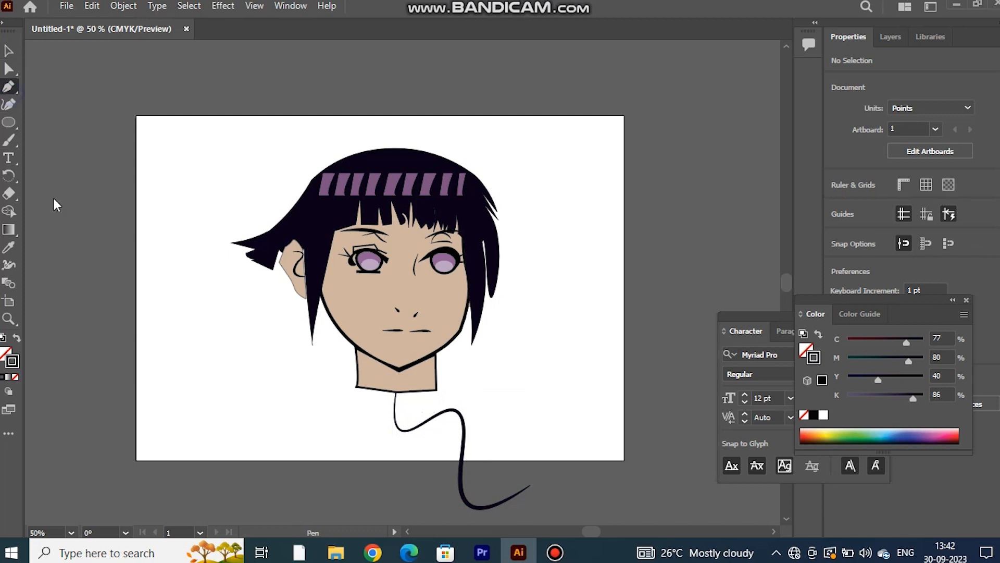
click(10, 90)
click(335, 377)
click(350, 392)
click(326, 418)
click(361, 406)
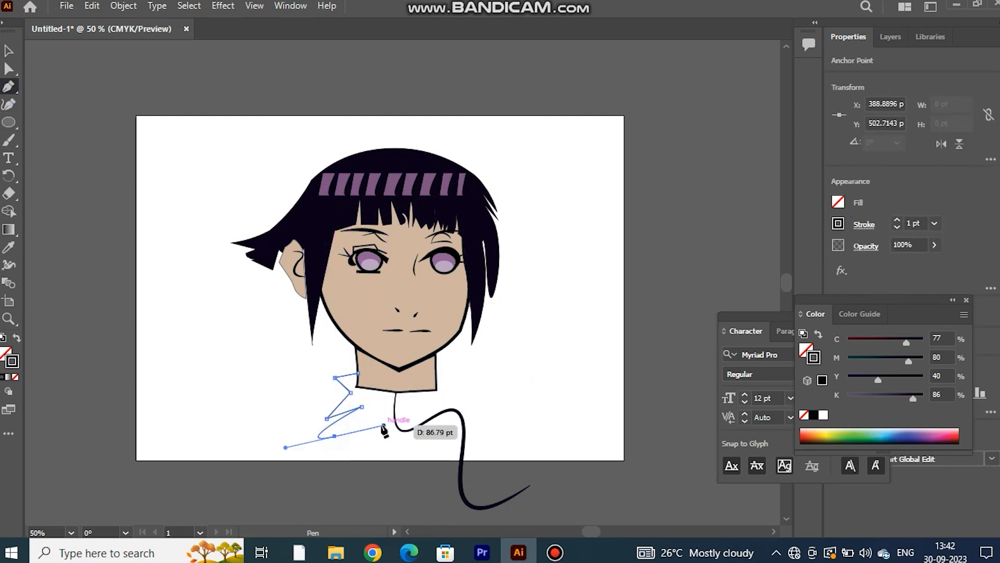
key(ctrl+z)
key(ctrl+z)
key(ctrl+z)
key(ctrl+z)
key(ctrl+z)
- Draw a closed shoulder shape with a wavy lower edge and pointed sides beneath the neck with the Pen tool
click(310, 387)
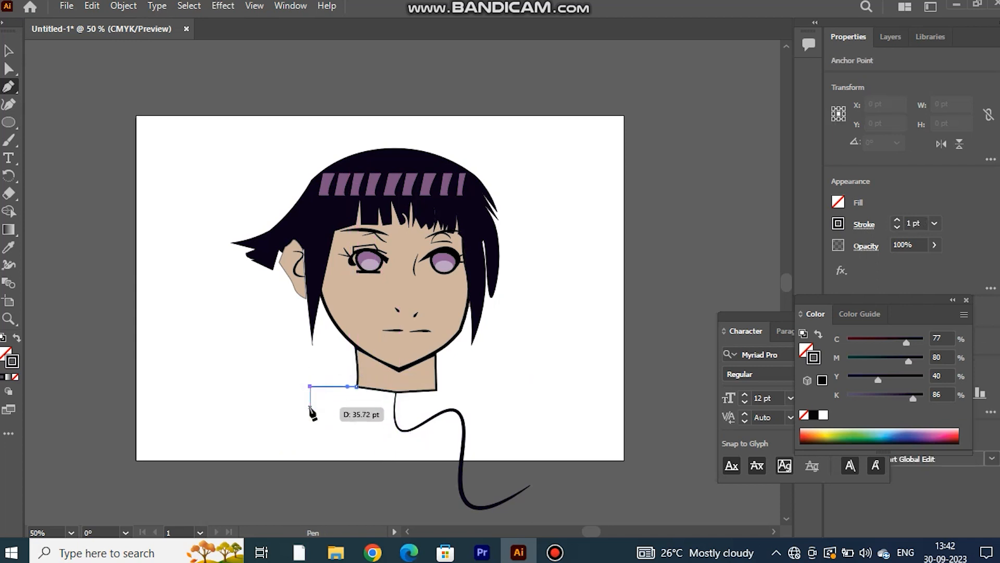
drag(340, 408, 419, 401)
click(351, 428)
click(415, 442)
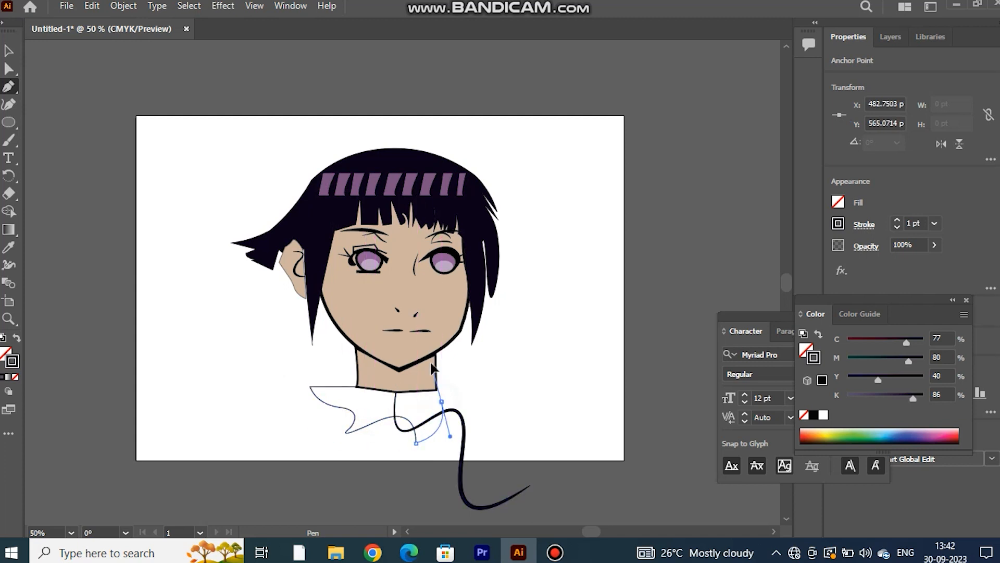
drag(441, 401, 373, 379)
click(441, 401)
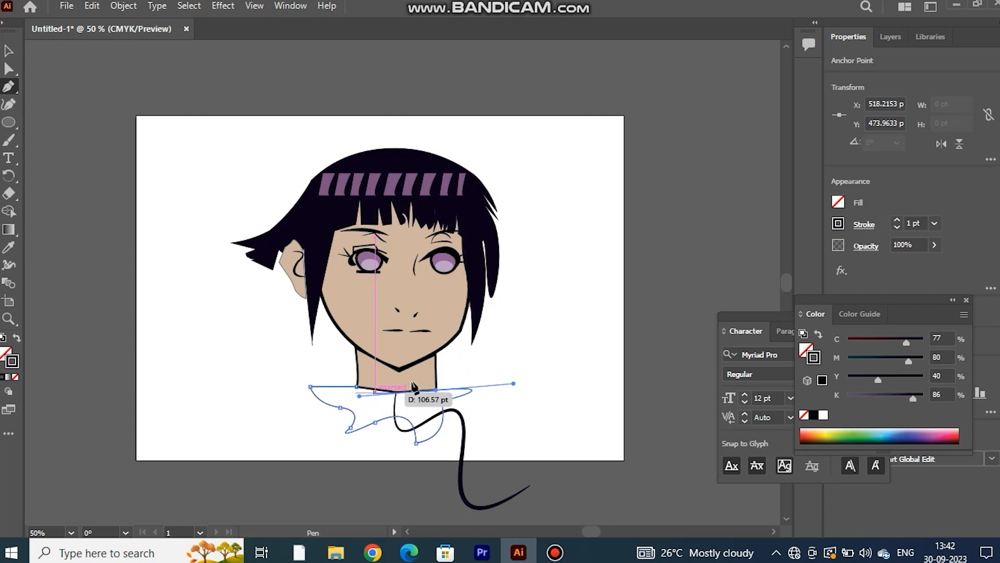
click(357, 384)
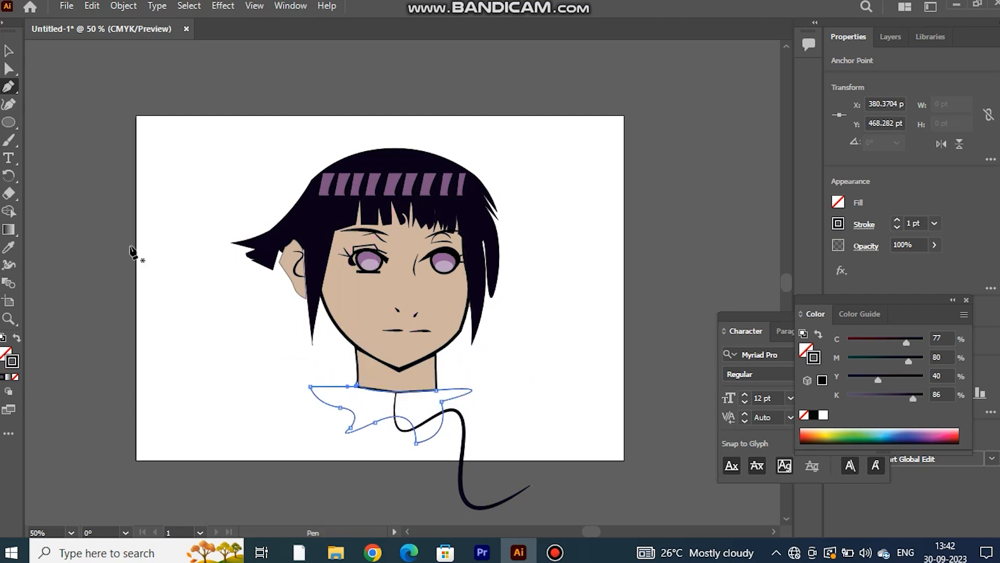
- Copy the neck's skin fill and outline onto the shoulder shape with the Eyedropper
click(9, 248)
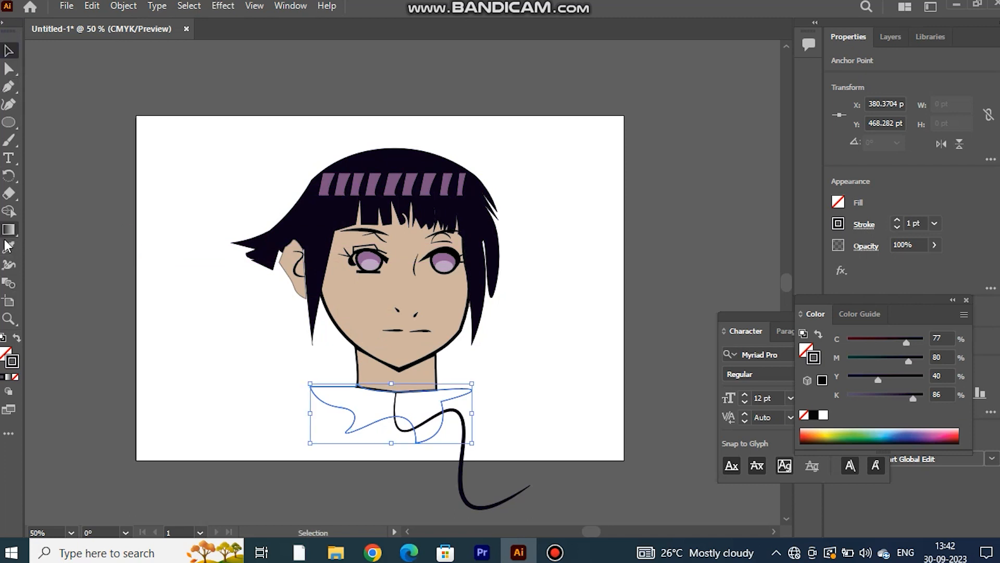
click(422, 379)
click(8, 51)
click(292, 430)
- Select the whole artwork and merge the neck with the shoulder shape using the Shape Builder
drag(408, 401, 416, 410)
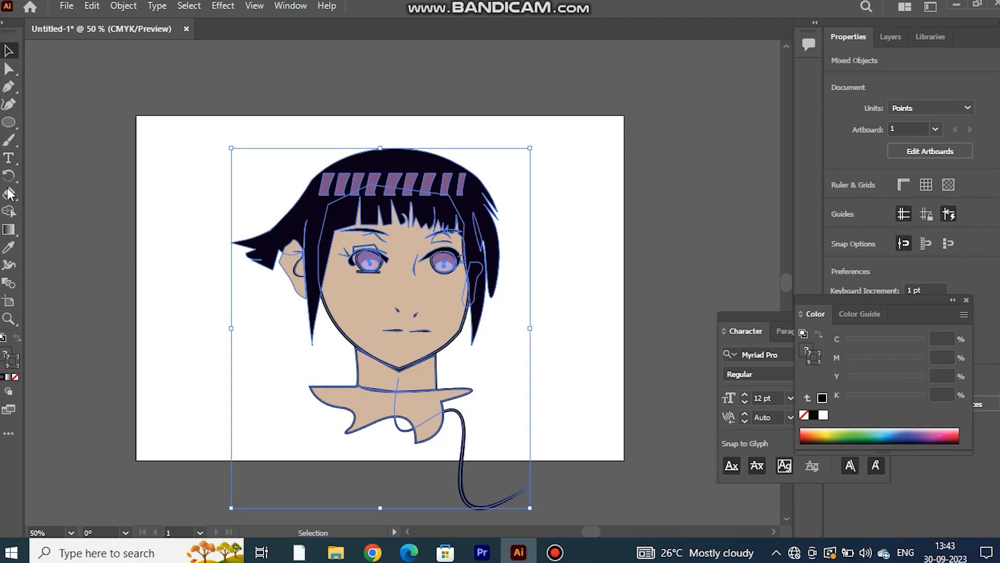
click(8, 211)
mouse_move(345, 404)
mouse_down()
mouse_move(385, 392)
mouse_move(413, 412)
mouse_move(403, 403)
mouse_up()
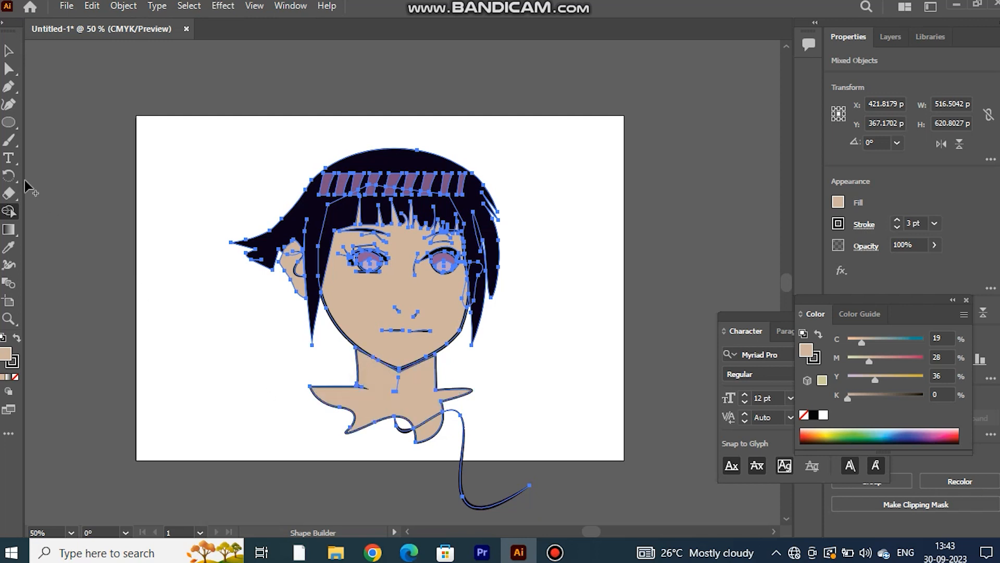
click(8, 54)
click(112, 217)
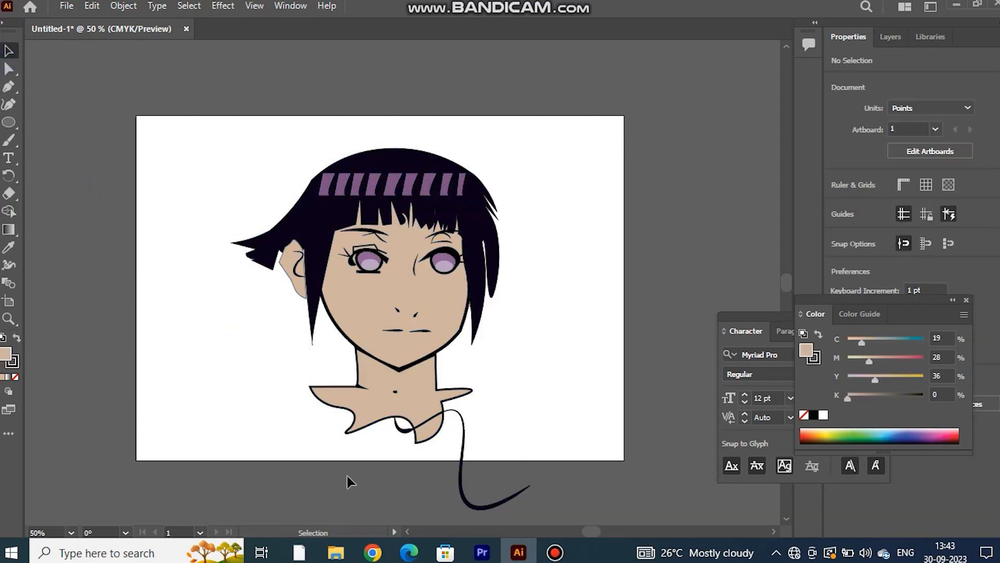
- Move the wavy curve left beneath the shoulder and delete the leftover skin-coloured piece at the shoulder's lower right
mouse_move(467, 428)
mouse_down()
mouse_move(470, 460)
mouse_move(414, 433)
mouse_move(412, 443)
mouse_move(408, 417)
mouse_up()
click(530, 407)
click(421, 423)
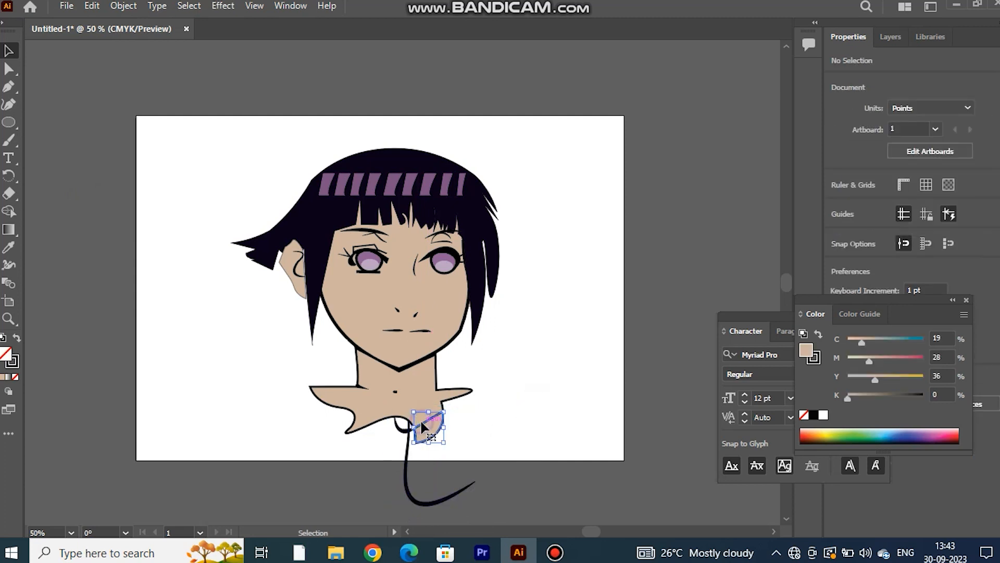
key(Delete)
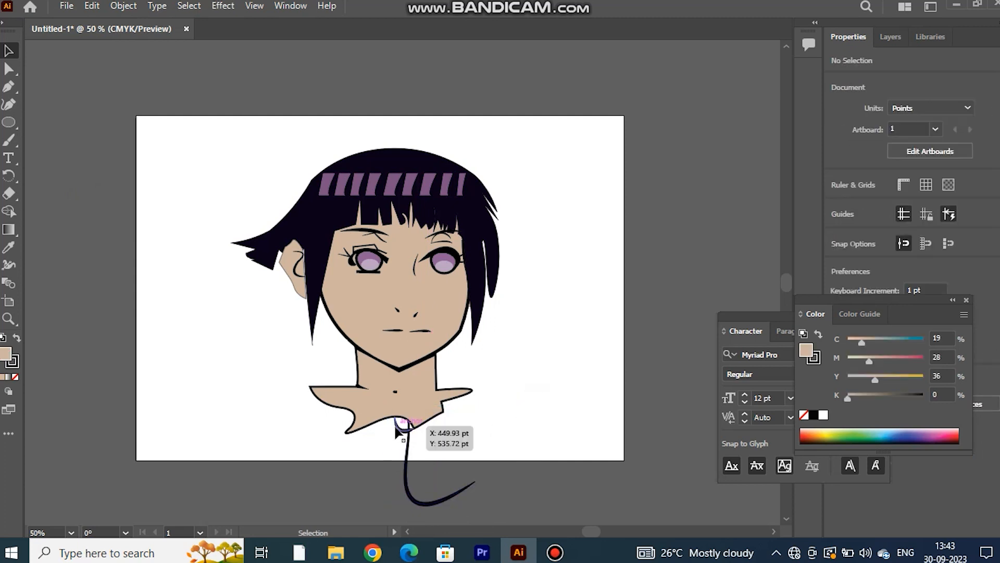
drag(407, 453, 412, 458)
click(536, 404)
- Reshape the curve beneath the shoulder into a rounded hook with the Curvature tool and extend its end diagonally up to the right of the neck
click(411, 470)
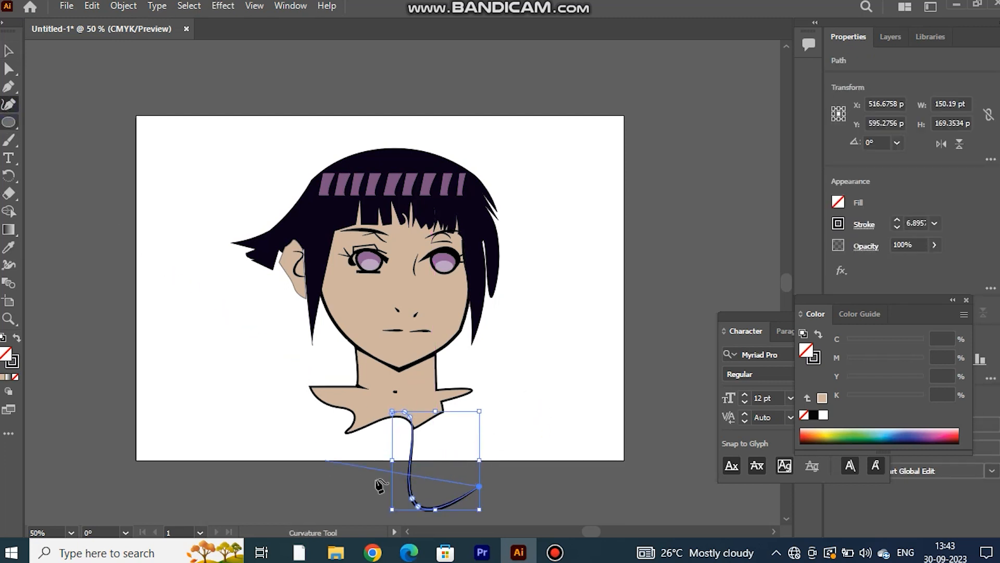
drag(411, 498, 446, 429)
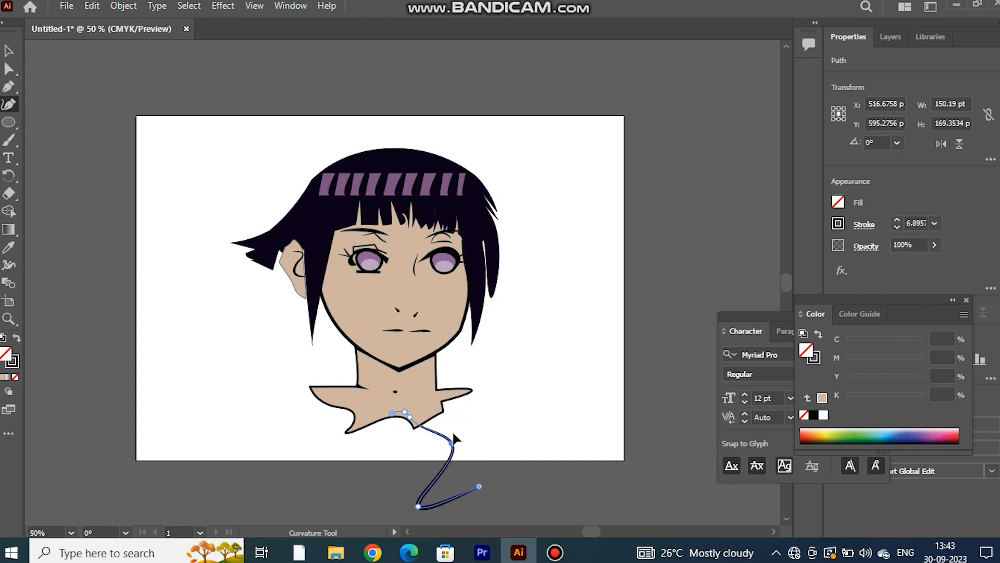
drag(452, 466, 431, 456)
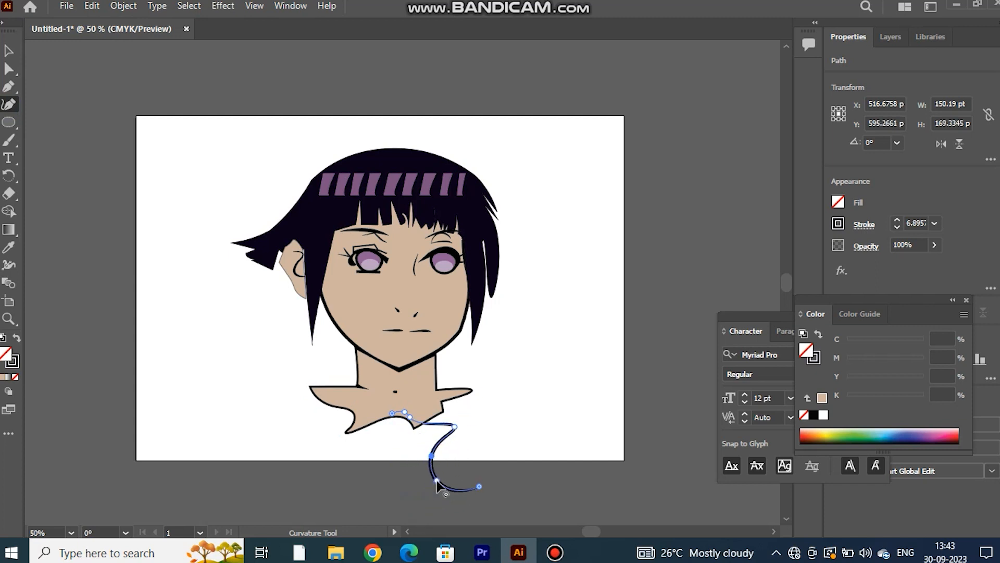
click(574, 355)
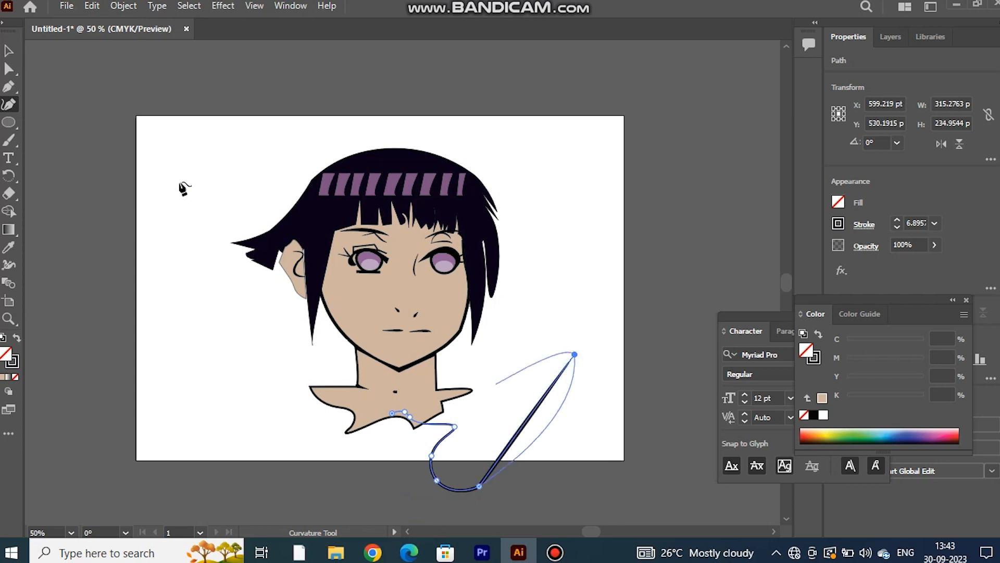
key(v)
click(247, 231)
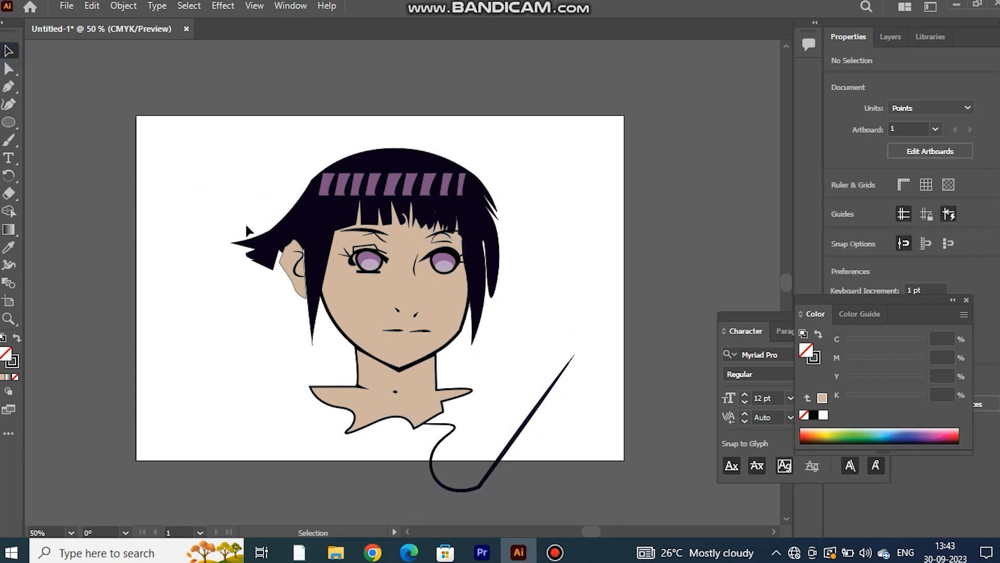
- Select the whole artwork, group it, and close the floating Color and Character panels
drag(451, 417, 541, 464)
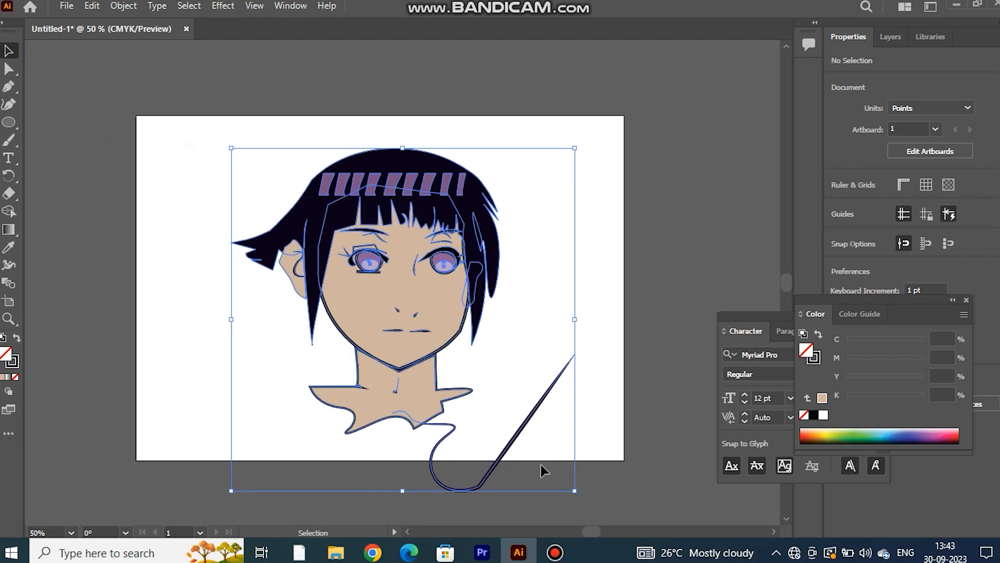
key(ctrl+g)
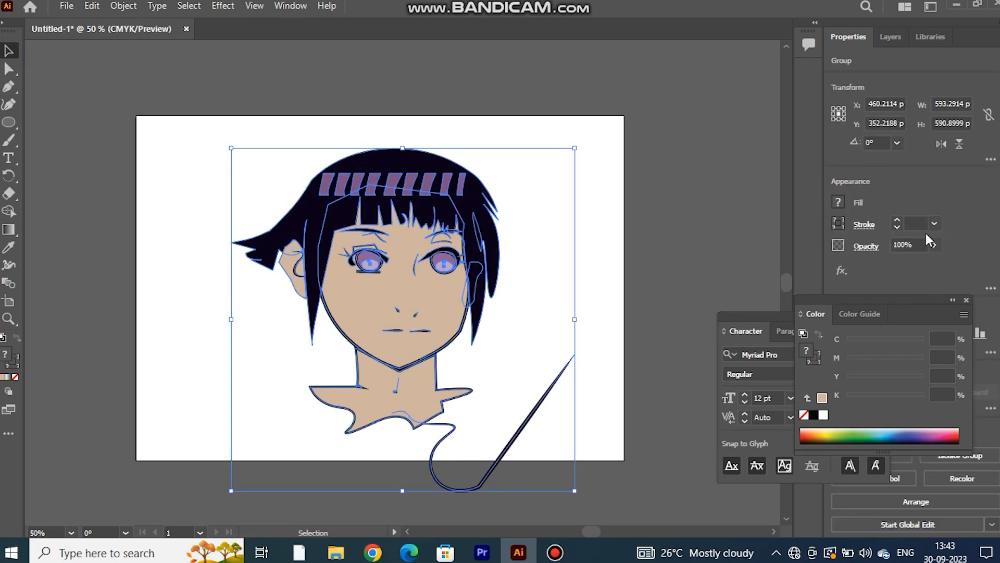
click(965, 299)
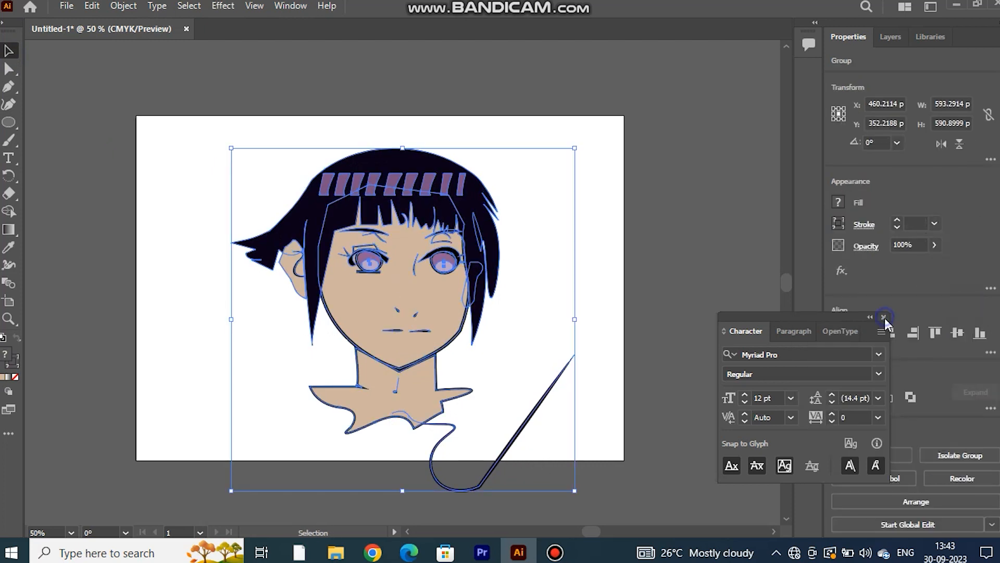
click(884, 317)
- Centre the grouped artwork horizontally and vertically on the artboard
click(890, 333)
click(956, 333)
click(600, 306)
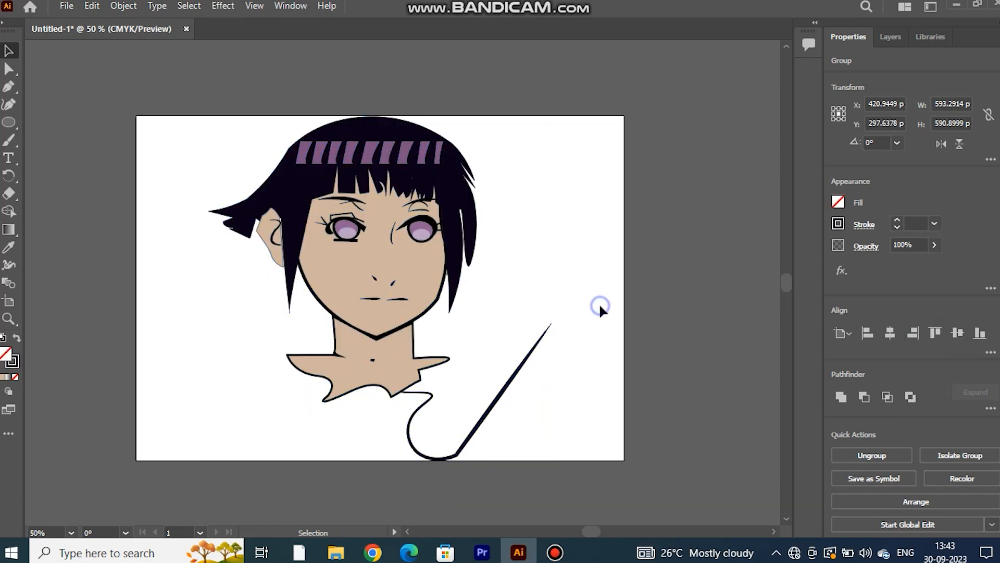
- Scale the group down proportionally to about 559 by 557 pt and centre it vertically on the artboard
click(404, 362)
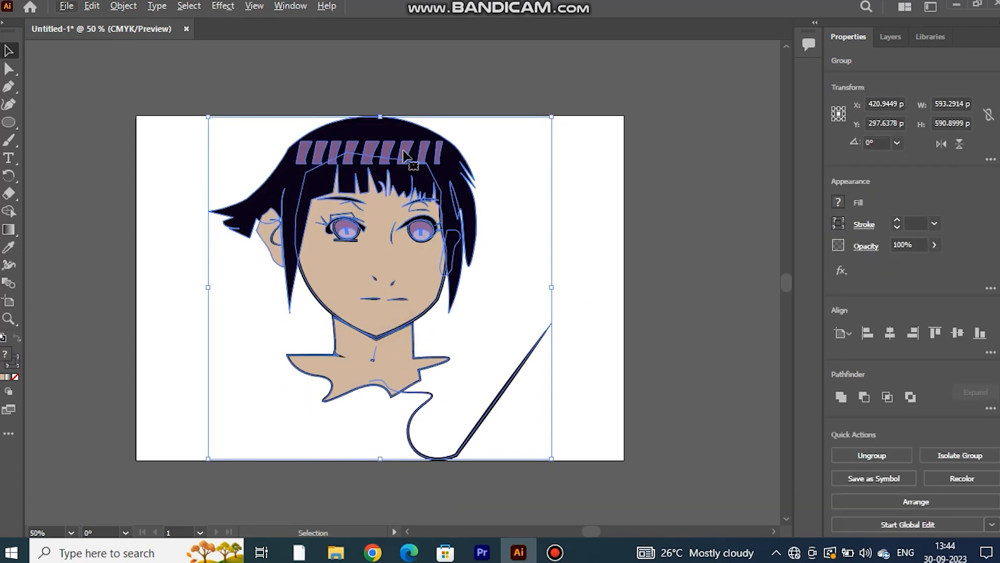
drag(381, 118, 381, 136)
click(957, 334)
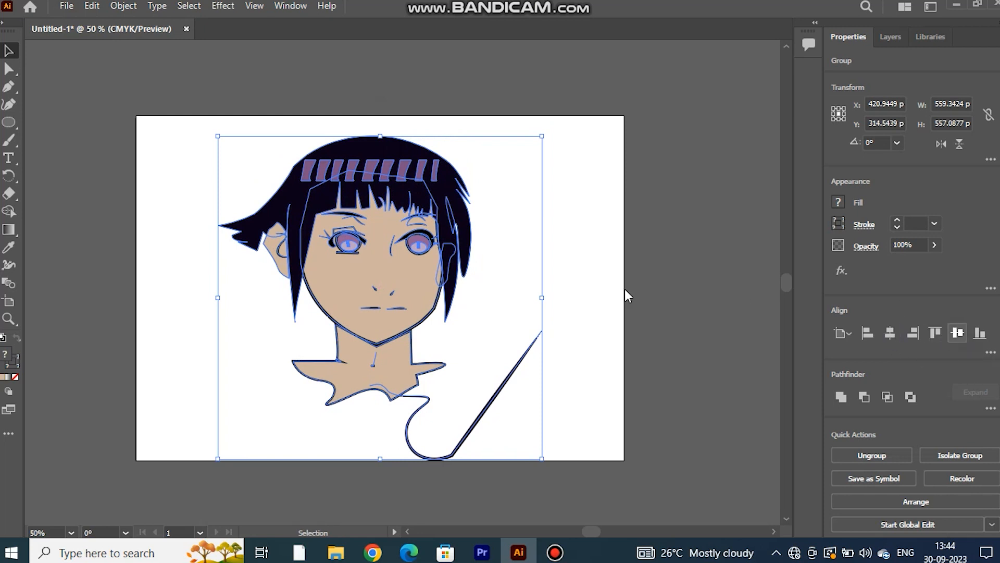
click(576, 308)
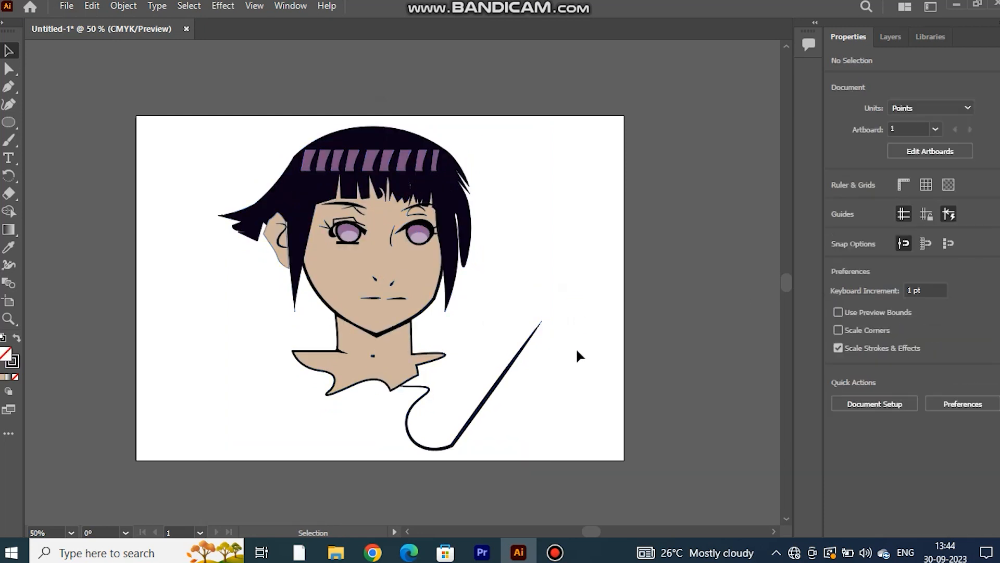
key(ctrl+equal)
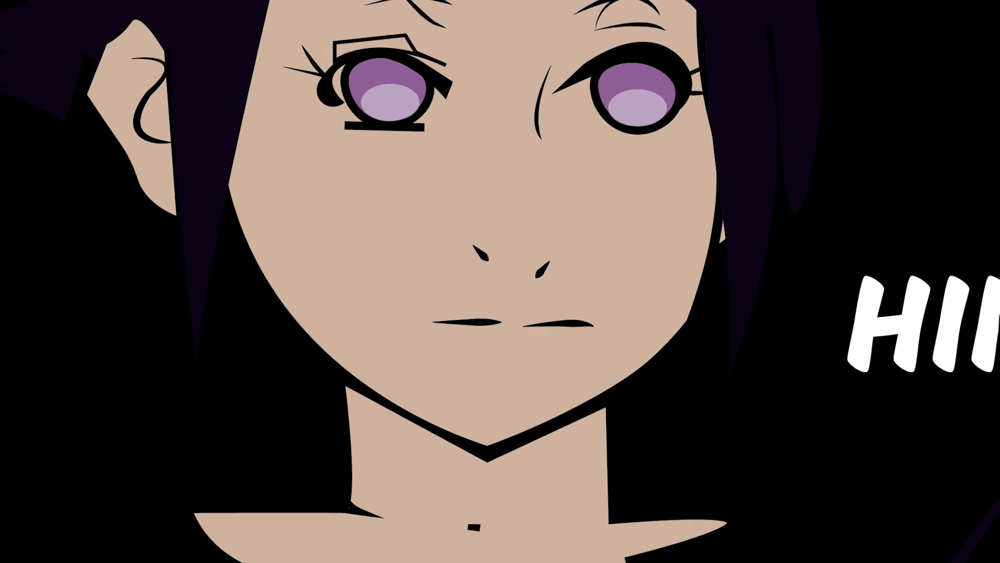